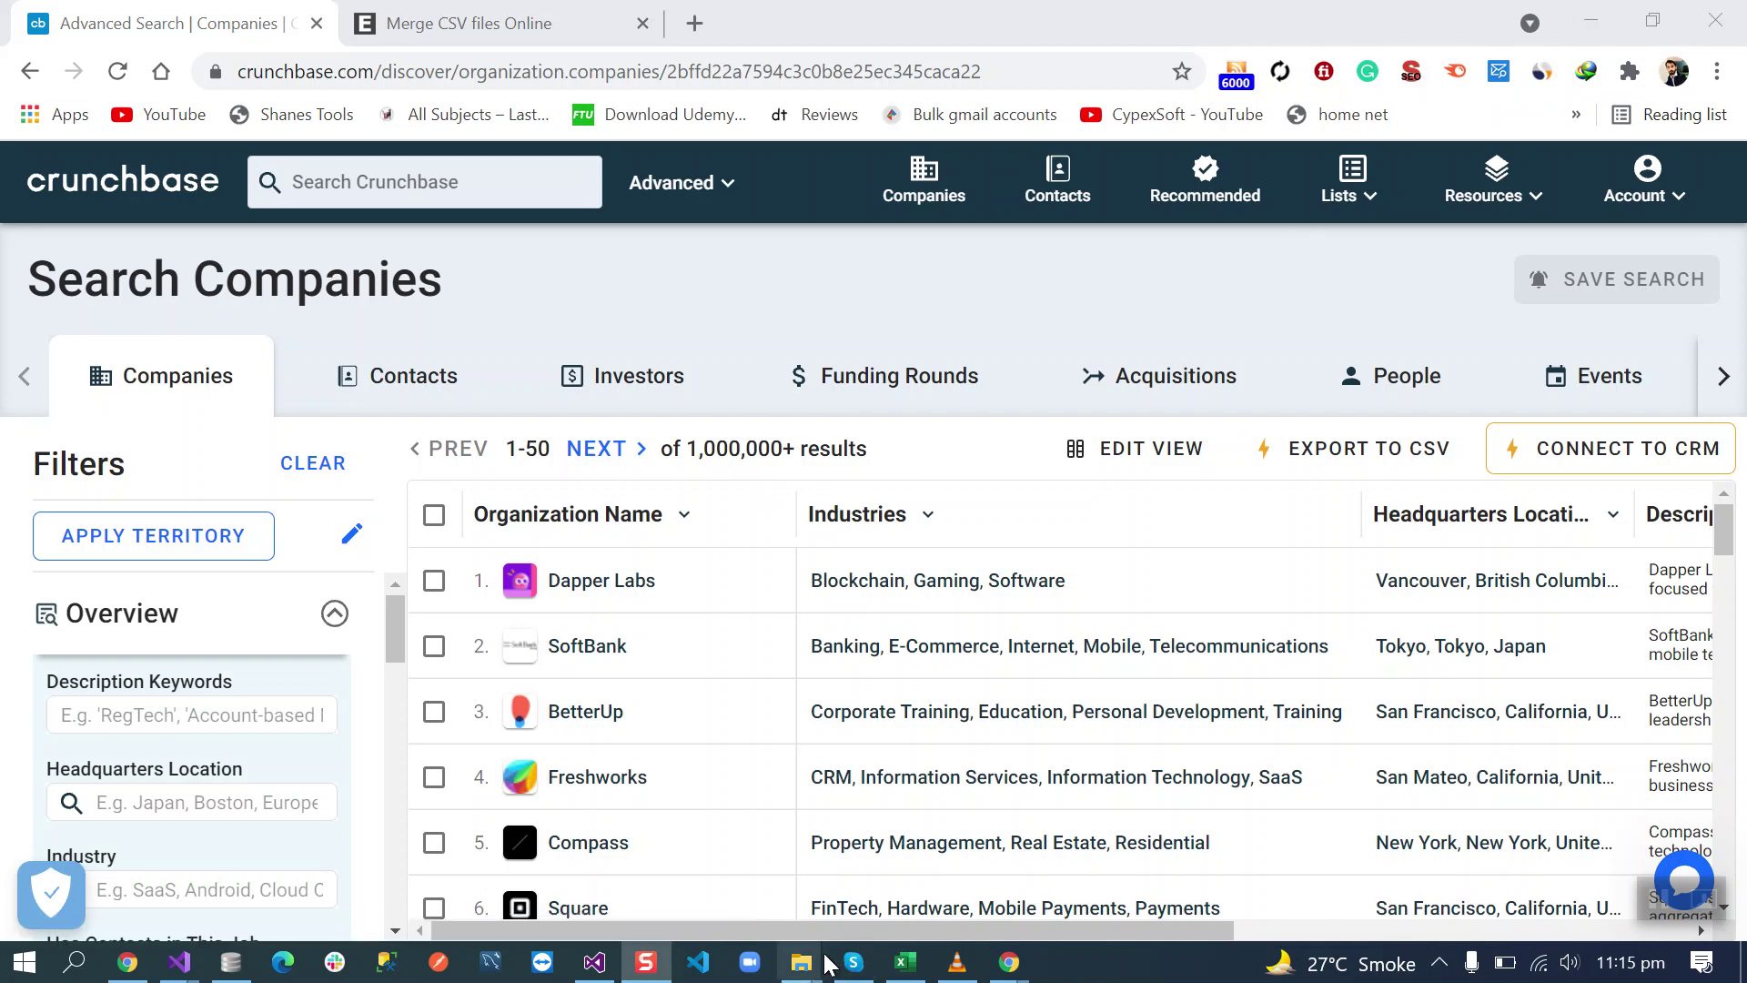
# - In File Explorer, open the Crunchbase Data Scraping Extenion folder and select its five files
pyautogui.moveTo(801, 962)
pyautogui.click(949, 847)
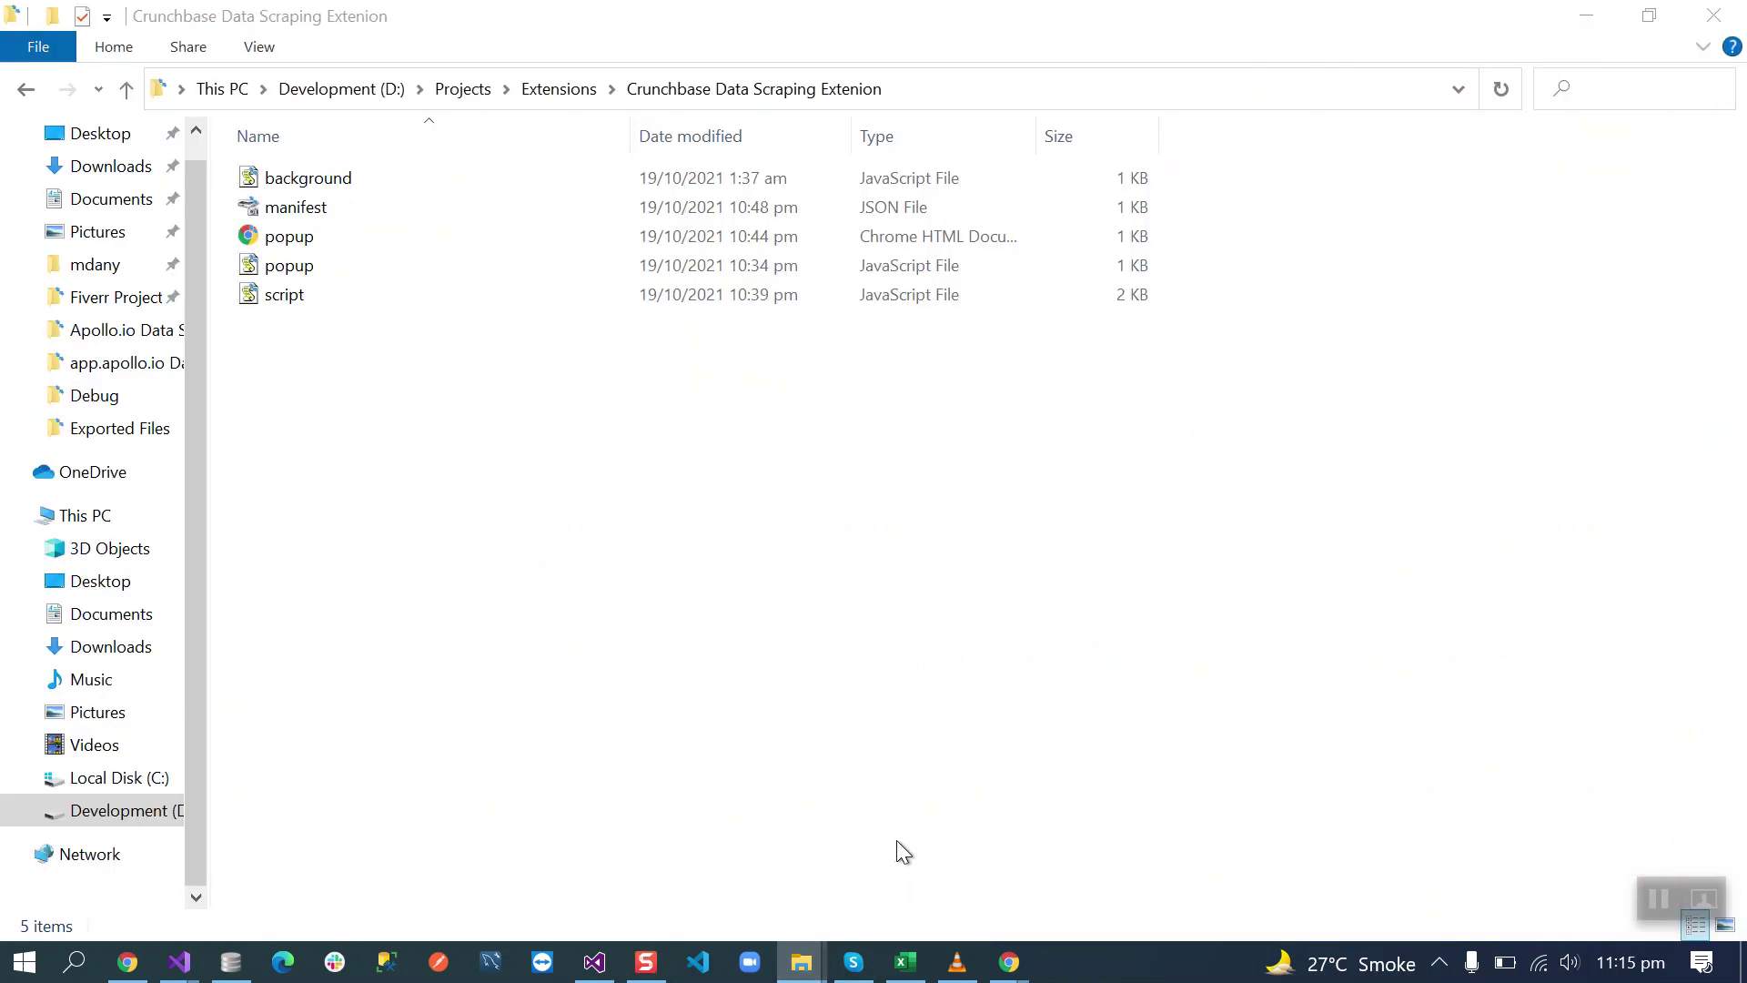
pyautogui.click(127, 89)
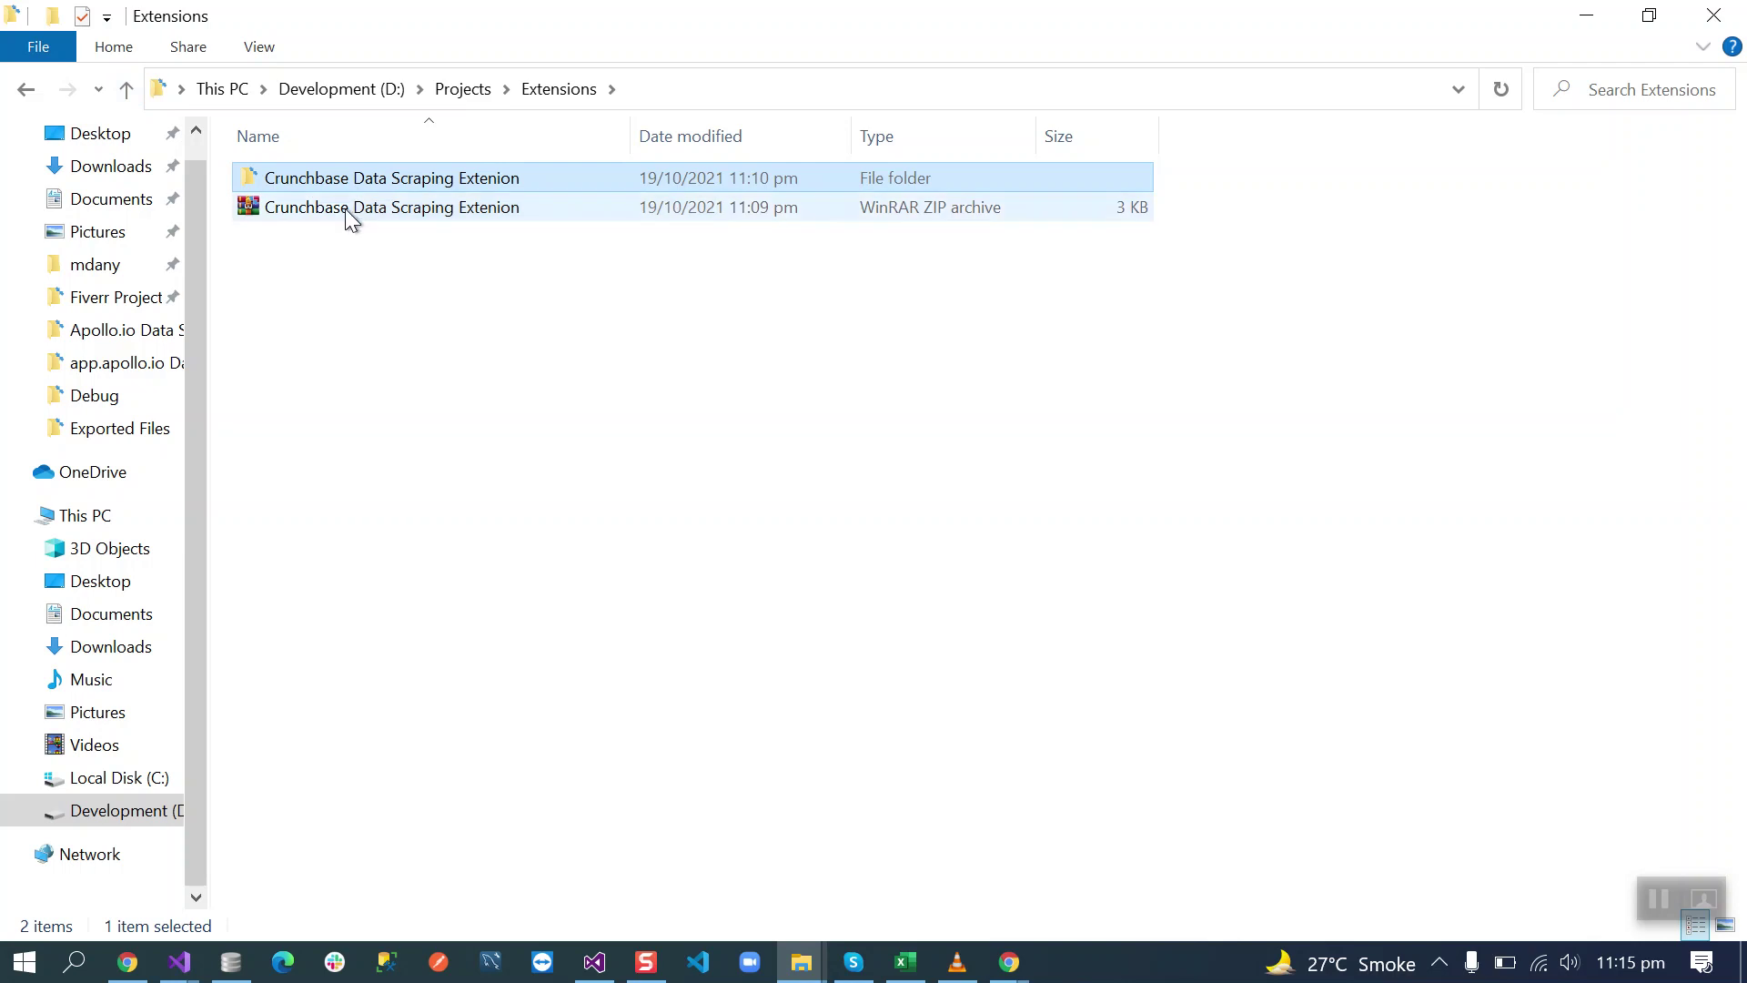
pyautogui.click(346, 209)
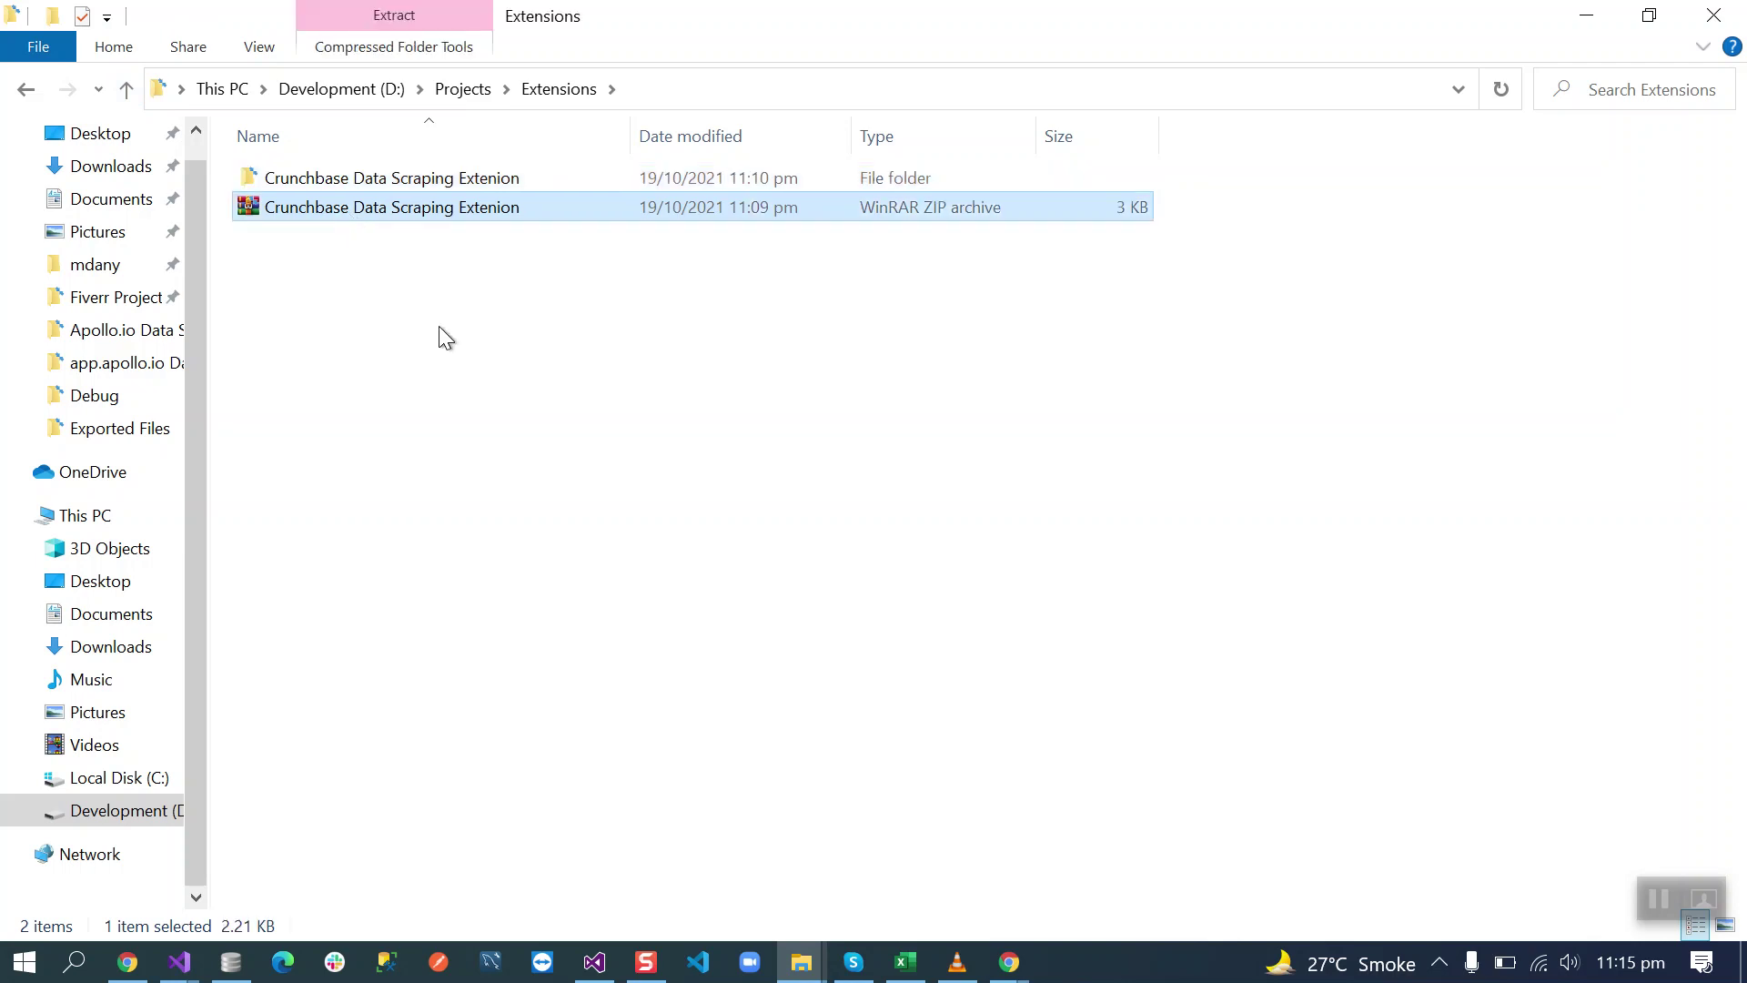
pyautogui.click(358, 178)
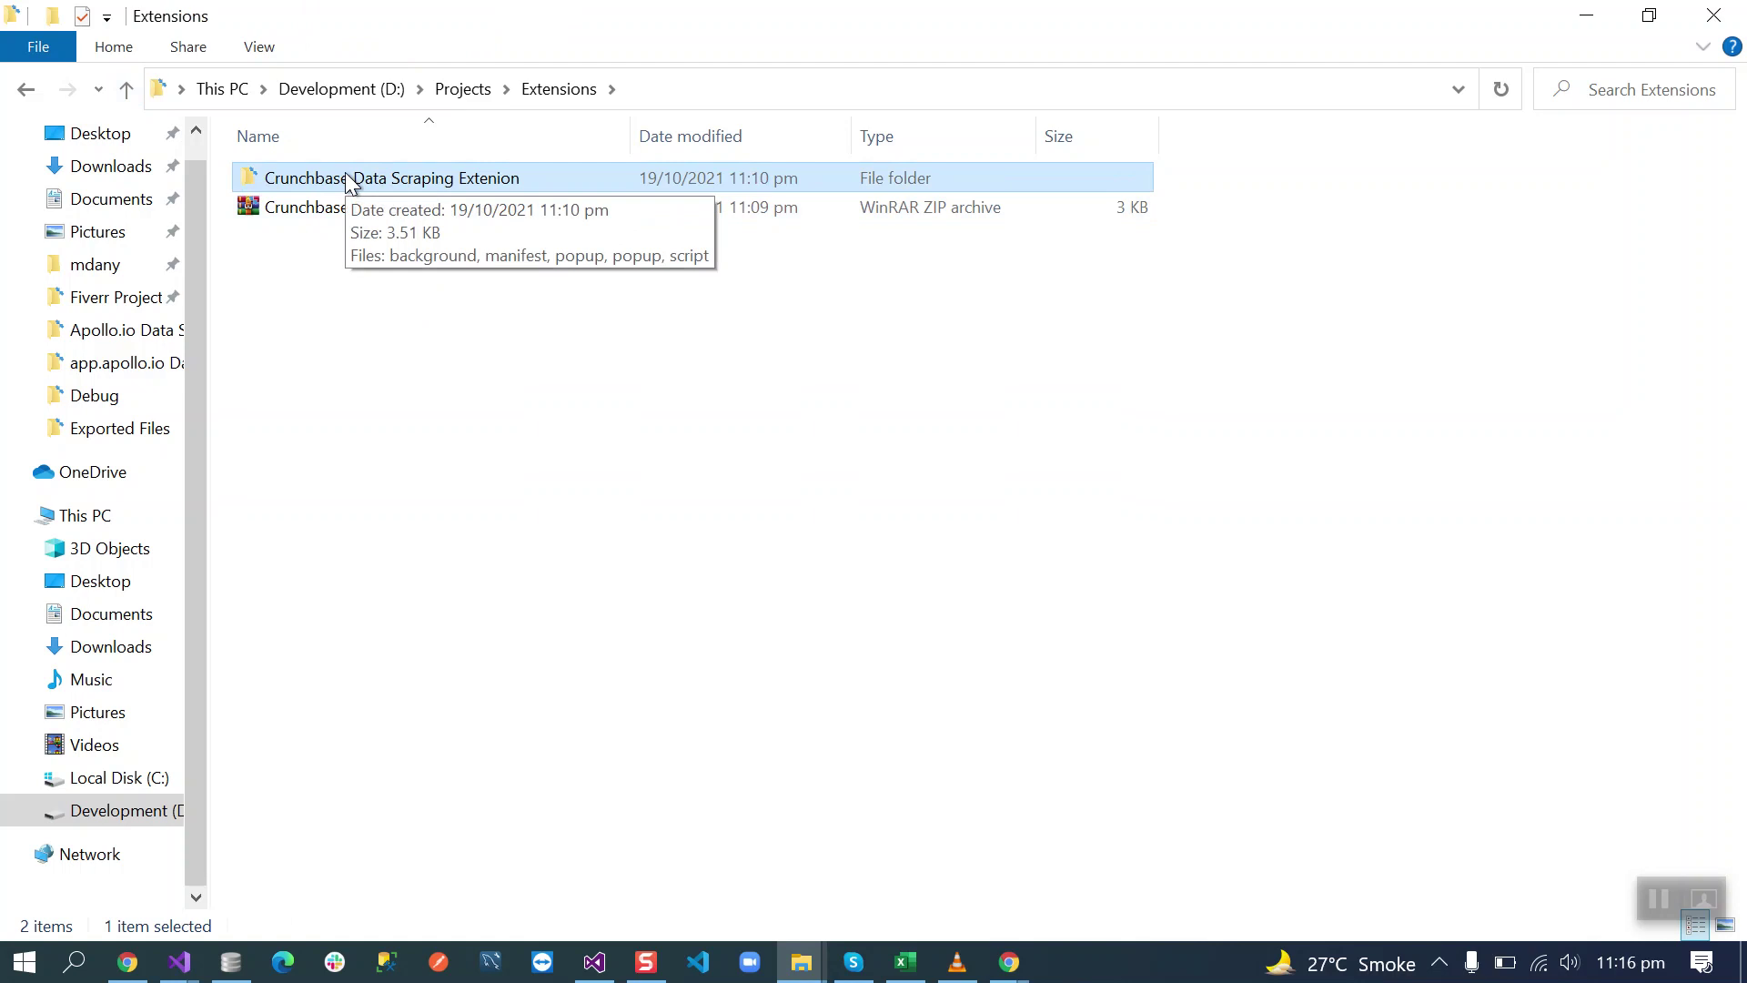
pyautogui.doubleClick(347, 178)
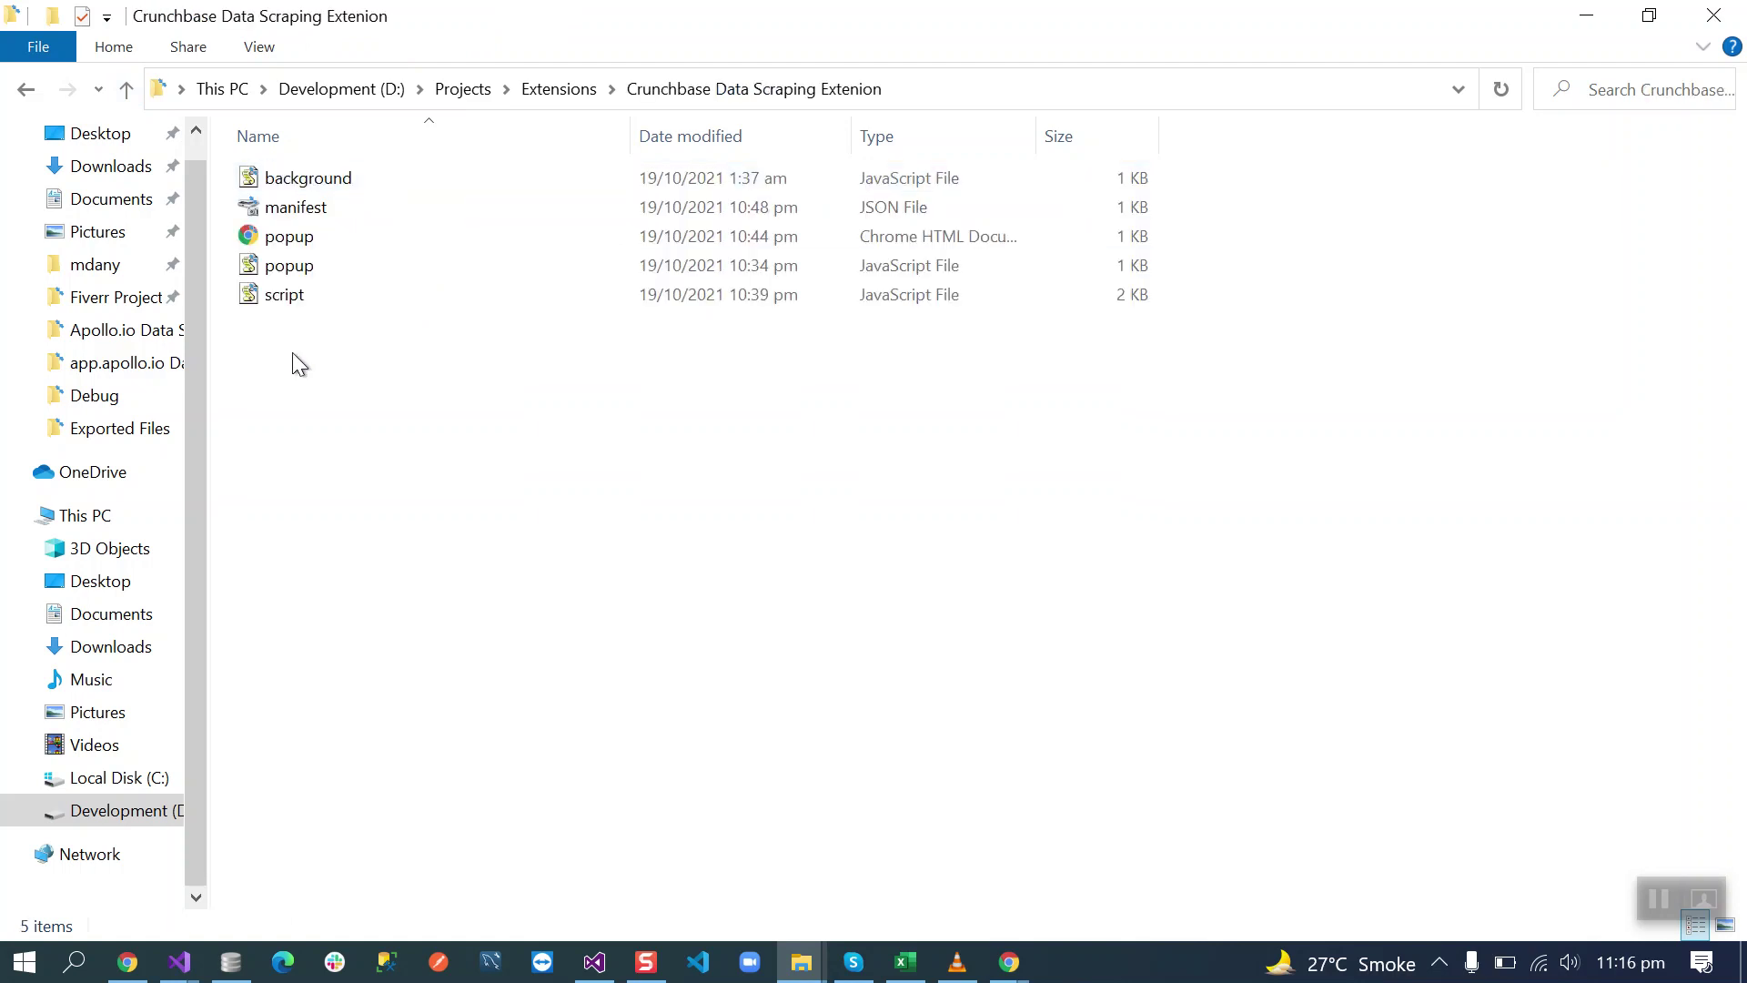
pyautogui.moveTo(283, 391); pyautogui.dragTo(311, 178)
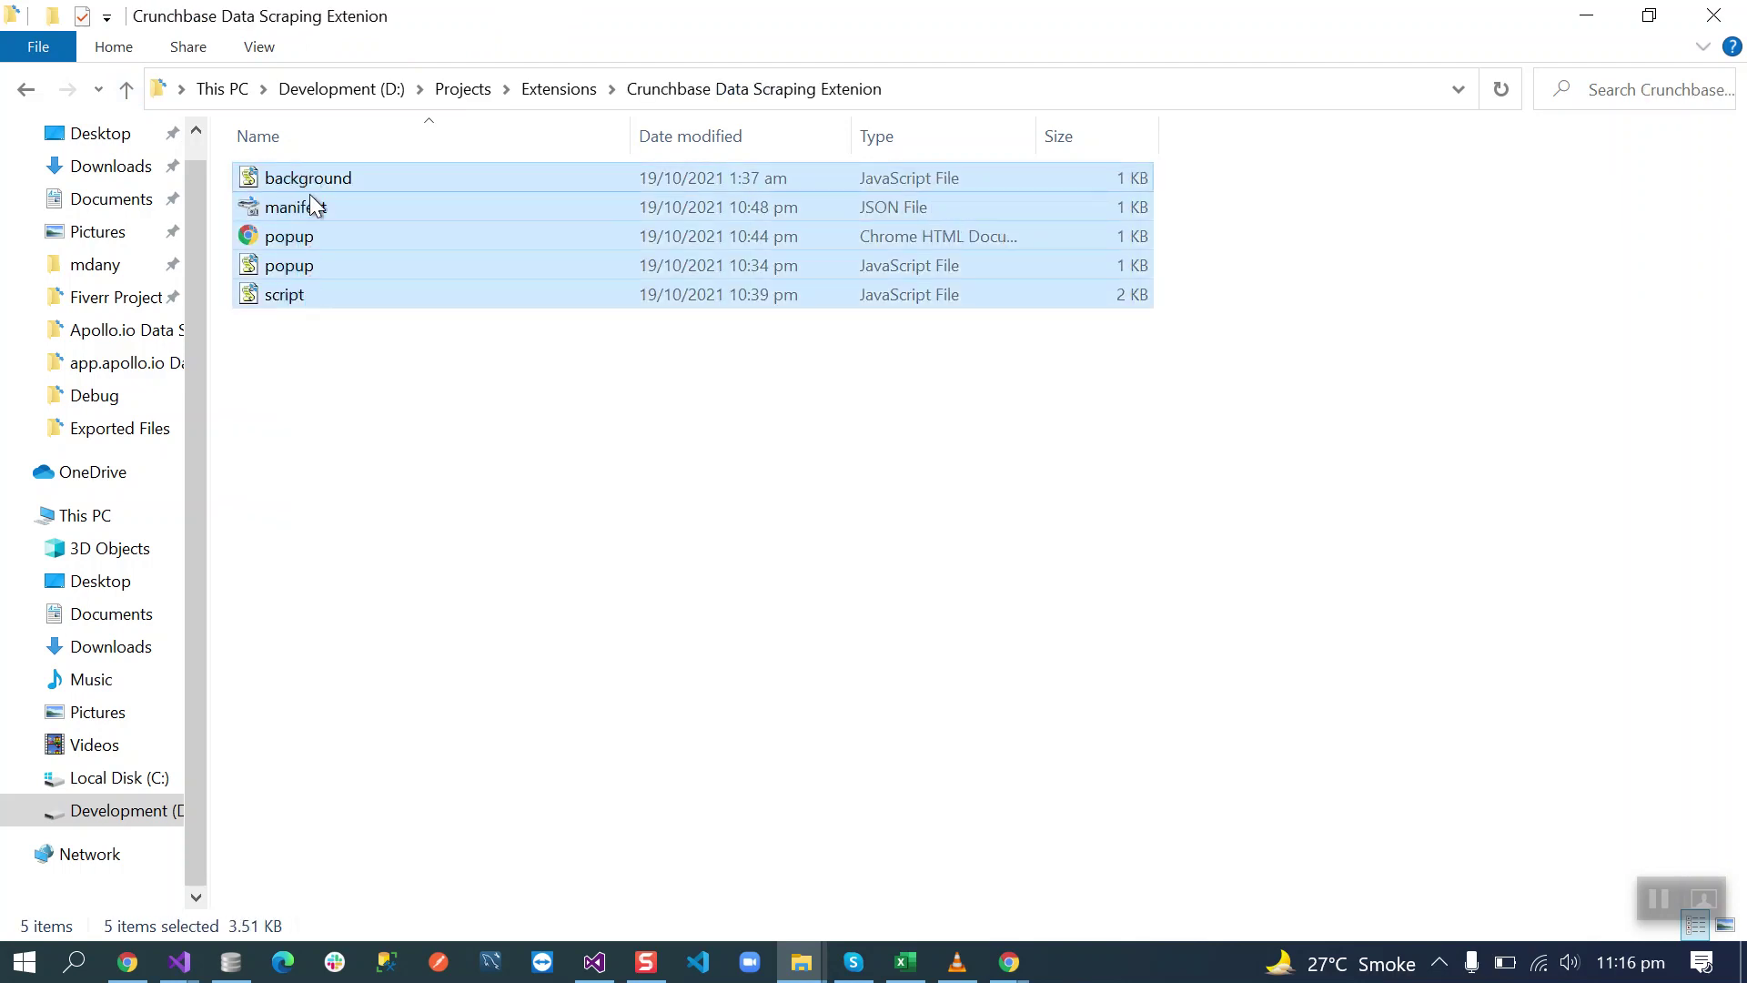
# - Recheck the extension's five files, return to the Extensions folder, and switch back to Crunchbase in Chrome
pyautogui.click(127, 89)
pyautogui.rightClick(308, 283)
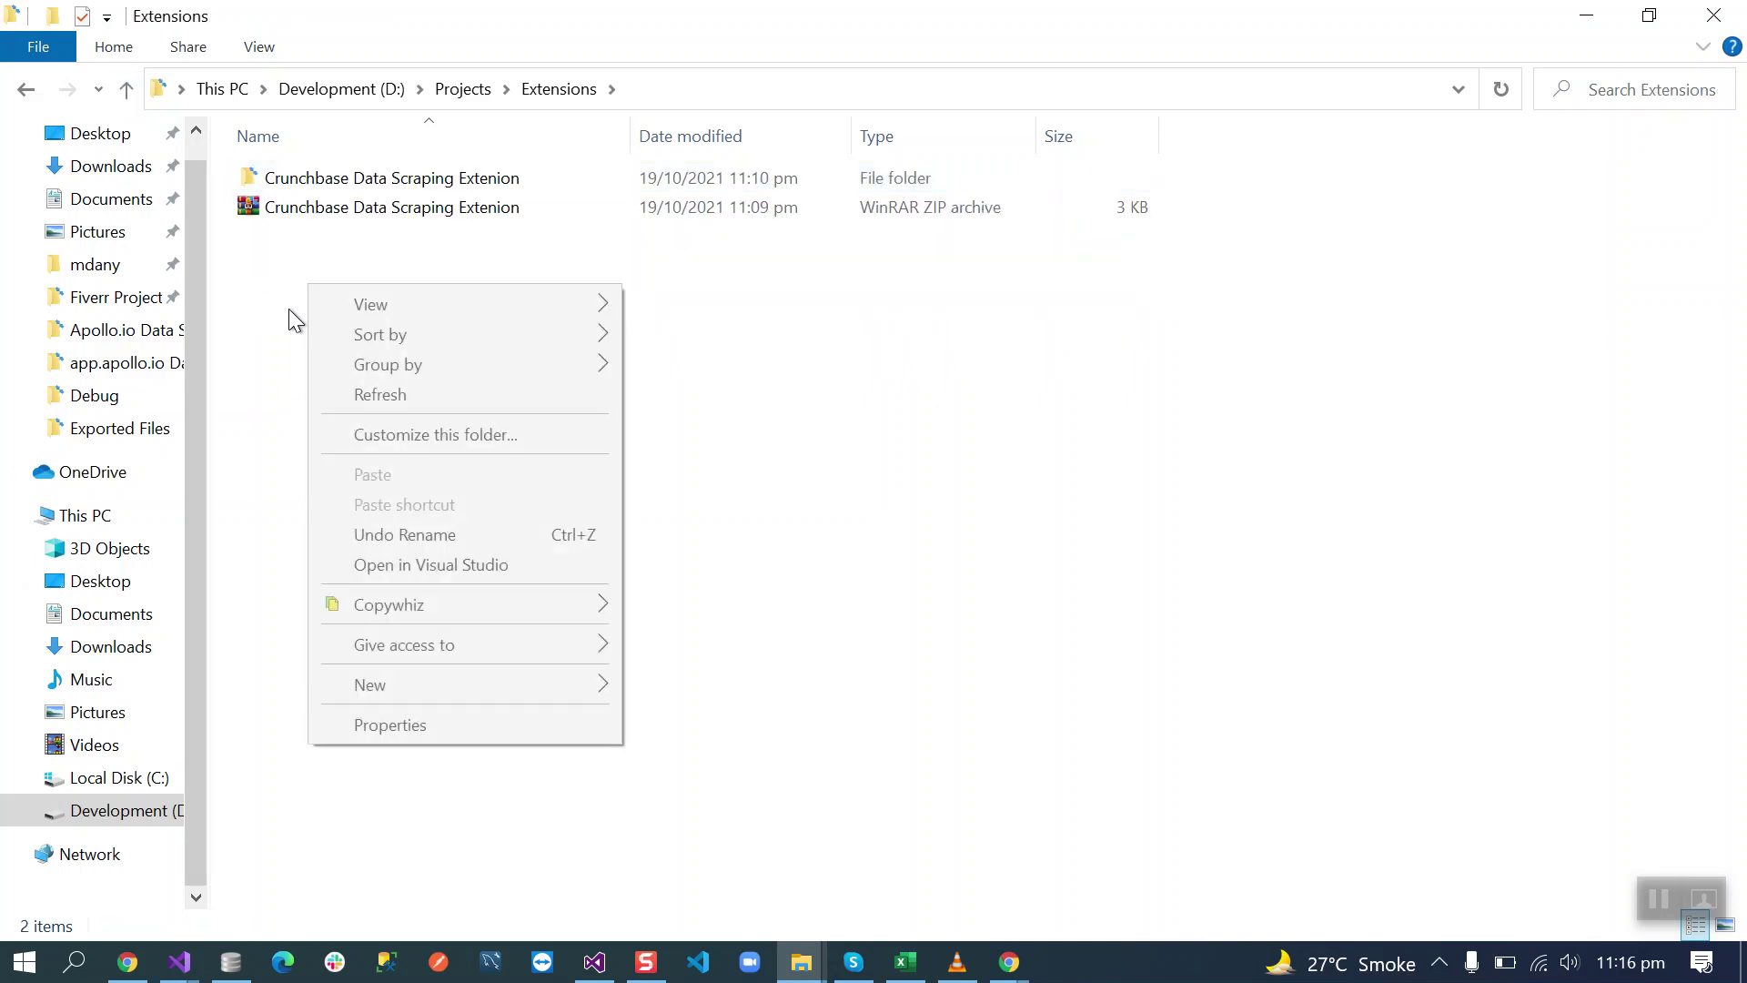
pyautogui.click(864, 553)
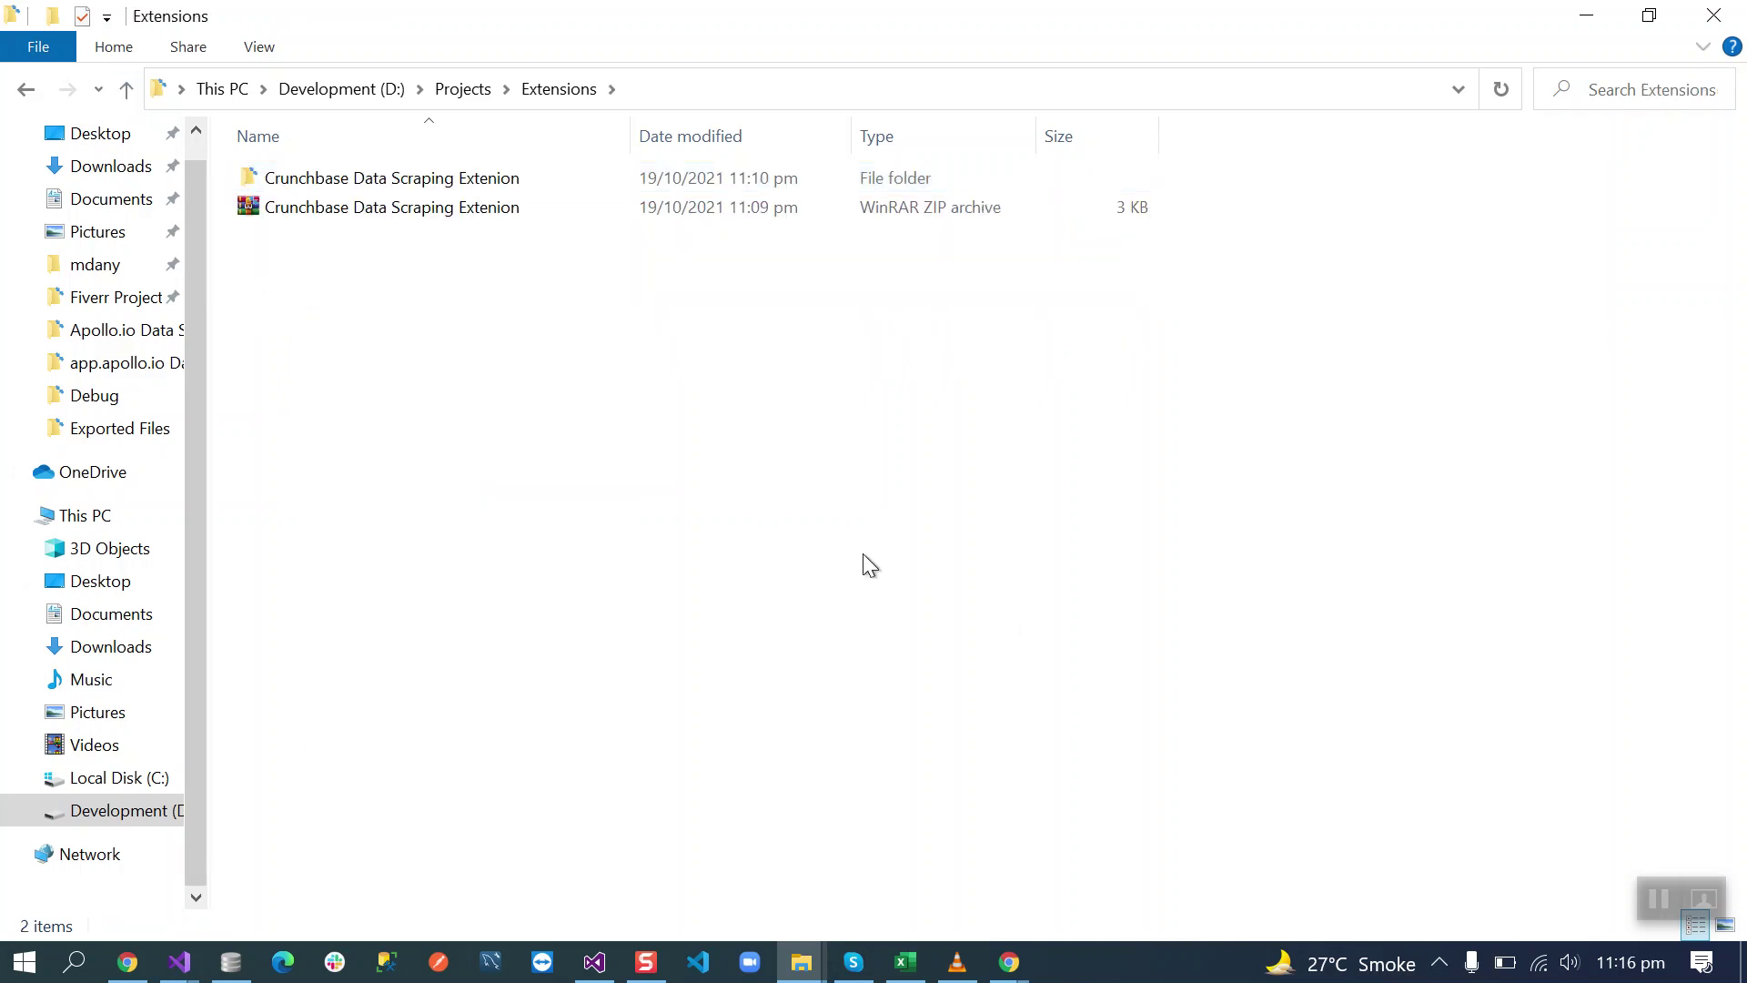
pyautogui.doubleClick(348, 178)
pyautogui.click(127, 89)
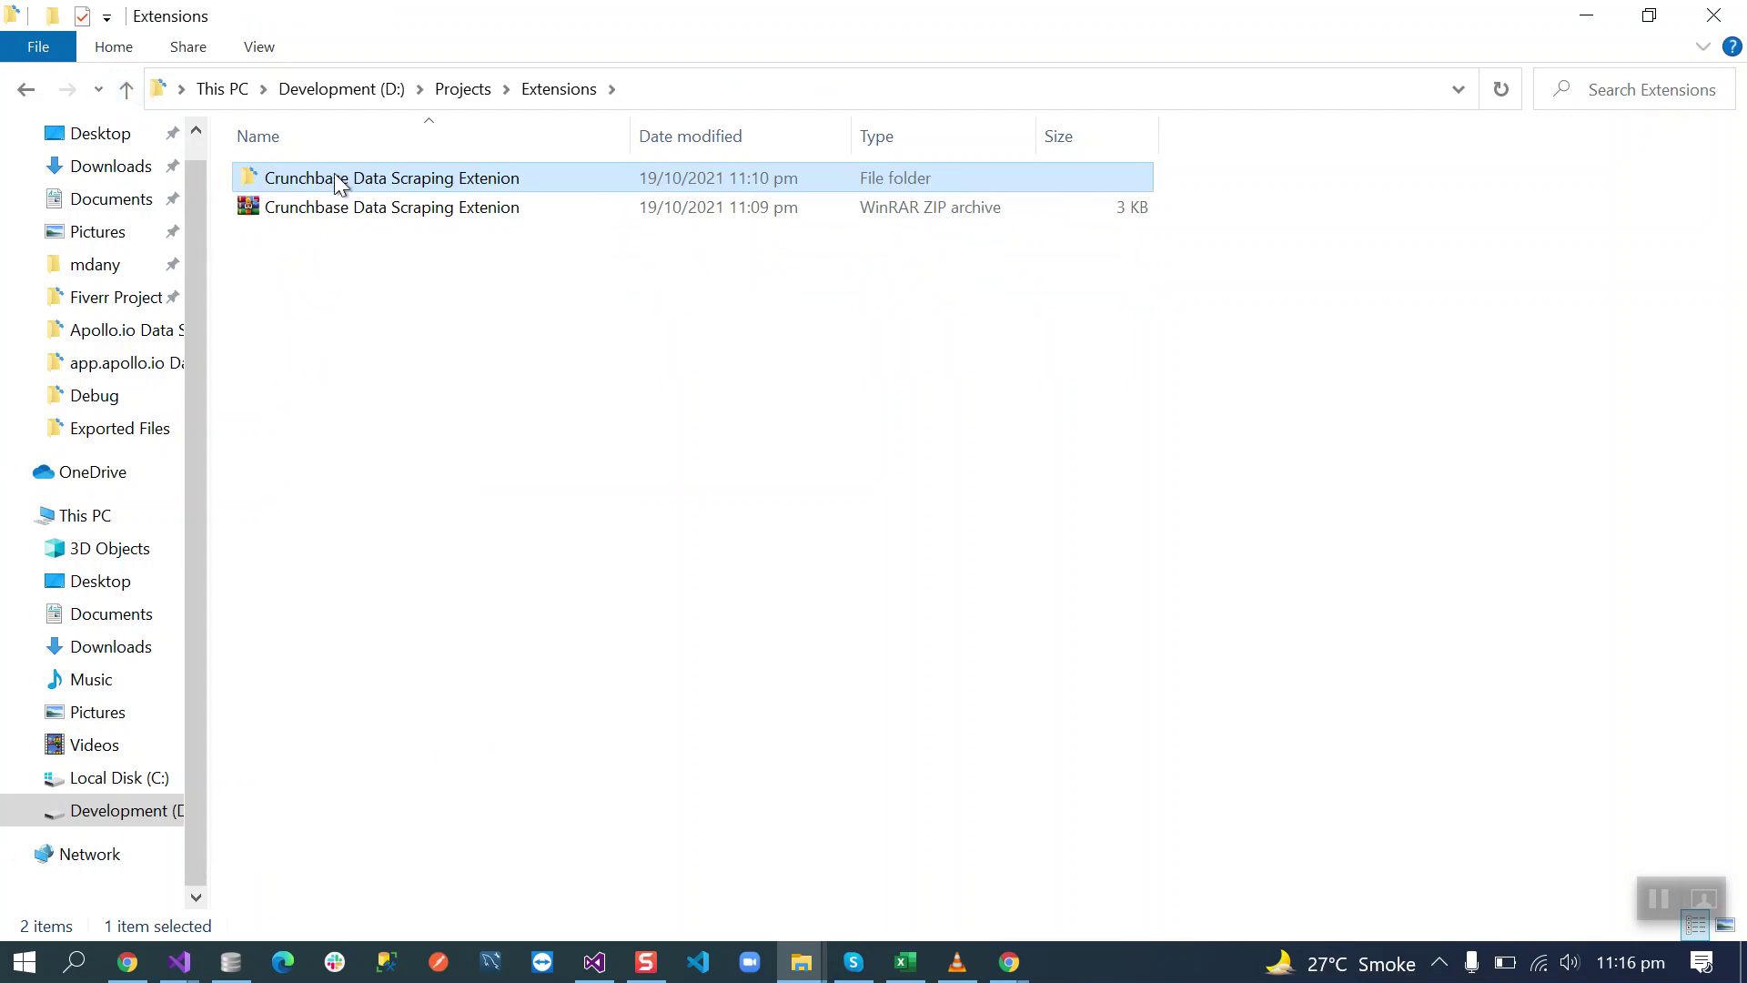
pyautogui.doubleClick(334, 173)
pyautogui.moveTo(288, 349); pyautogui.dragTo(289, 157)
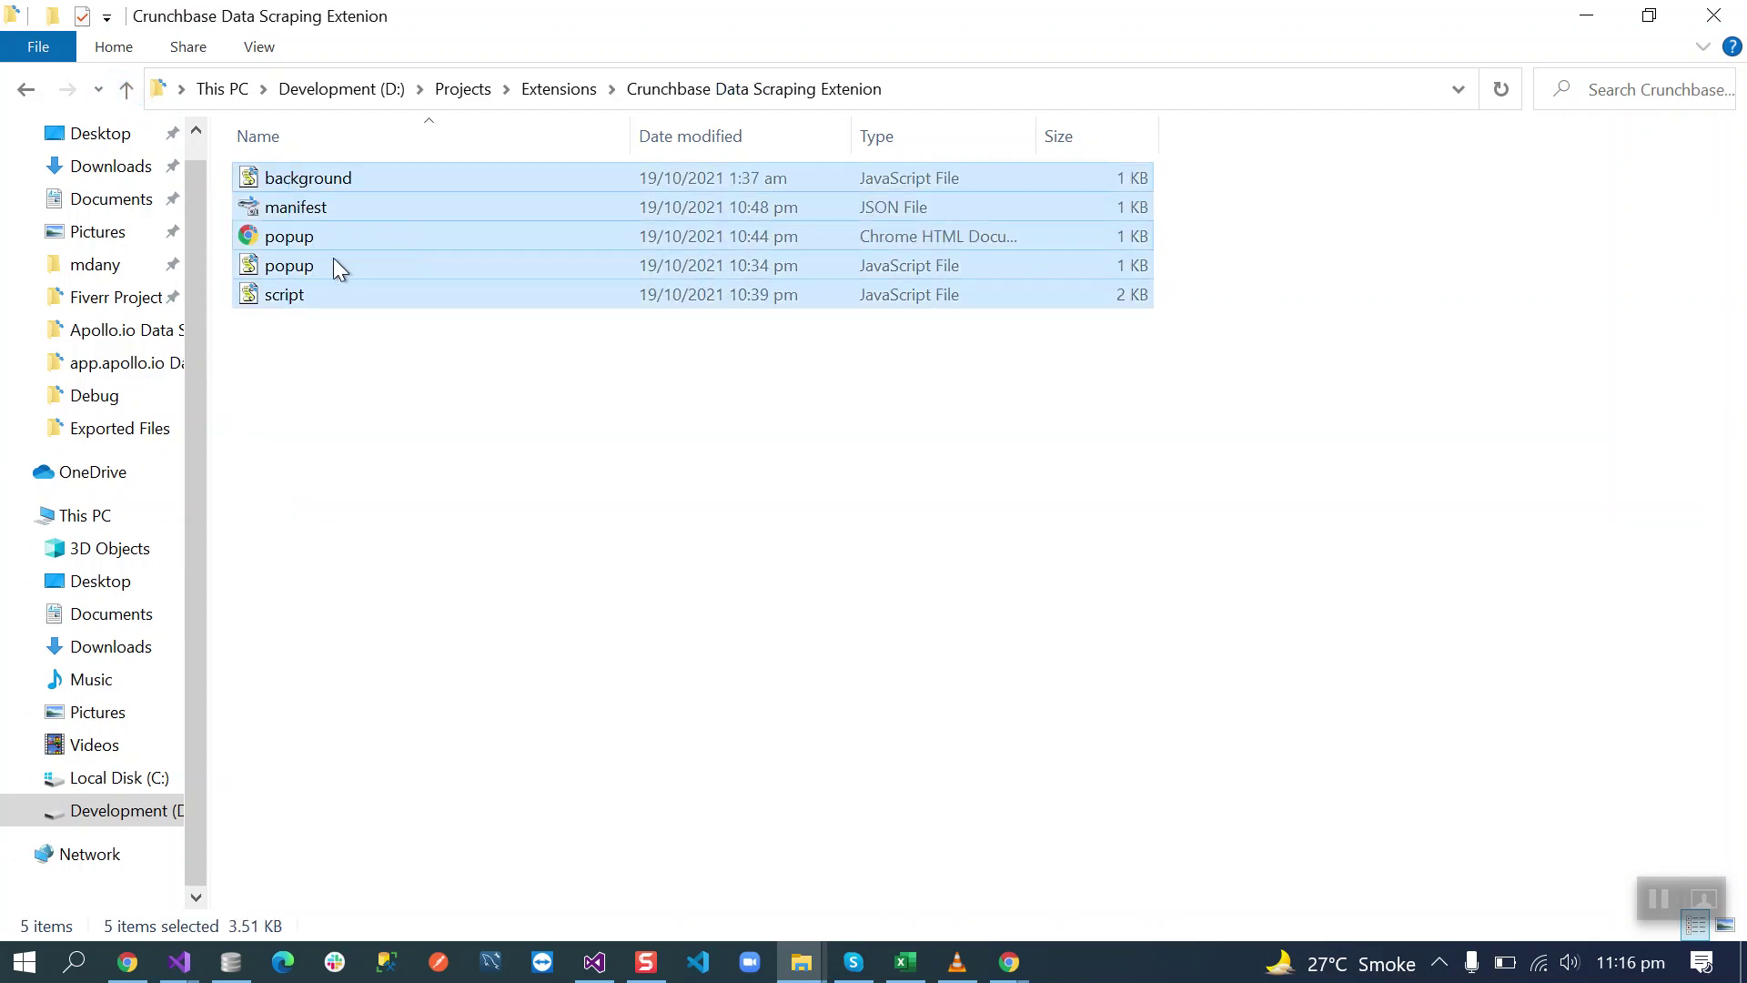
pyautogui.click(400, 378)
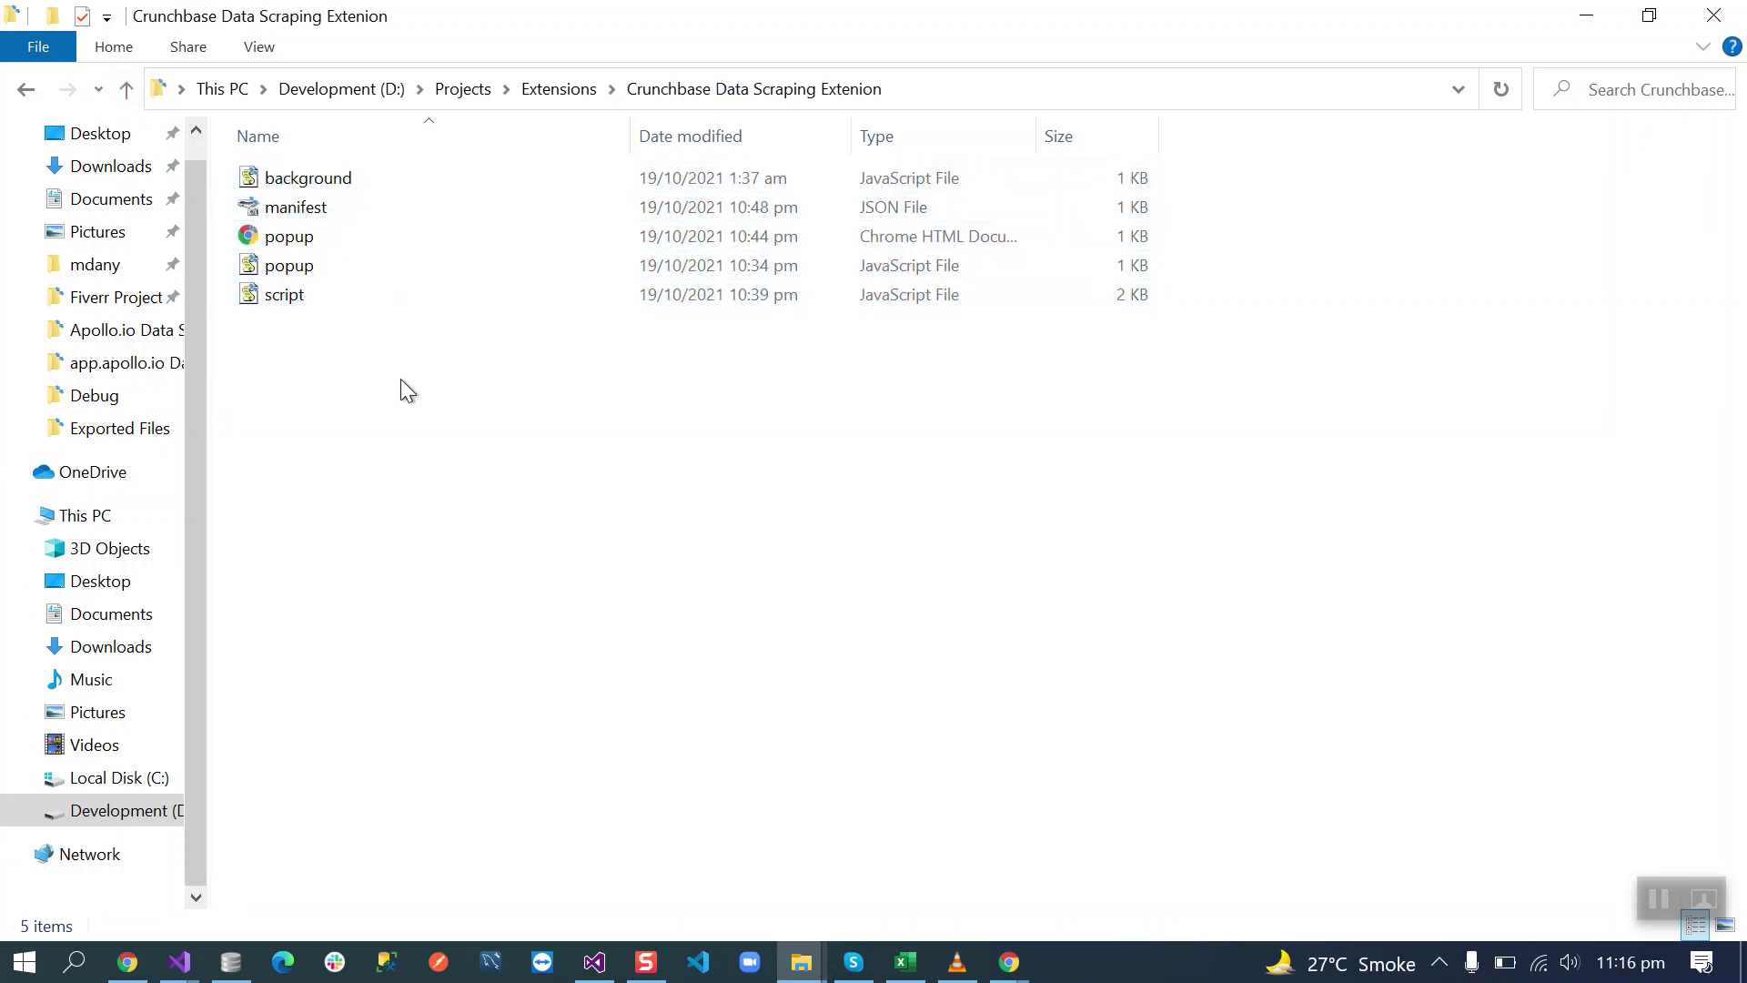
pyautogui.click(126, 89)
pyautogui.click(1008, 966)
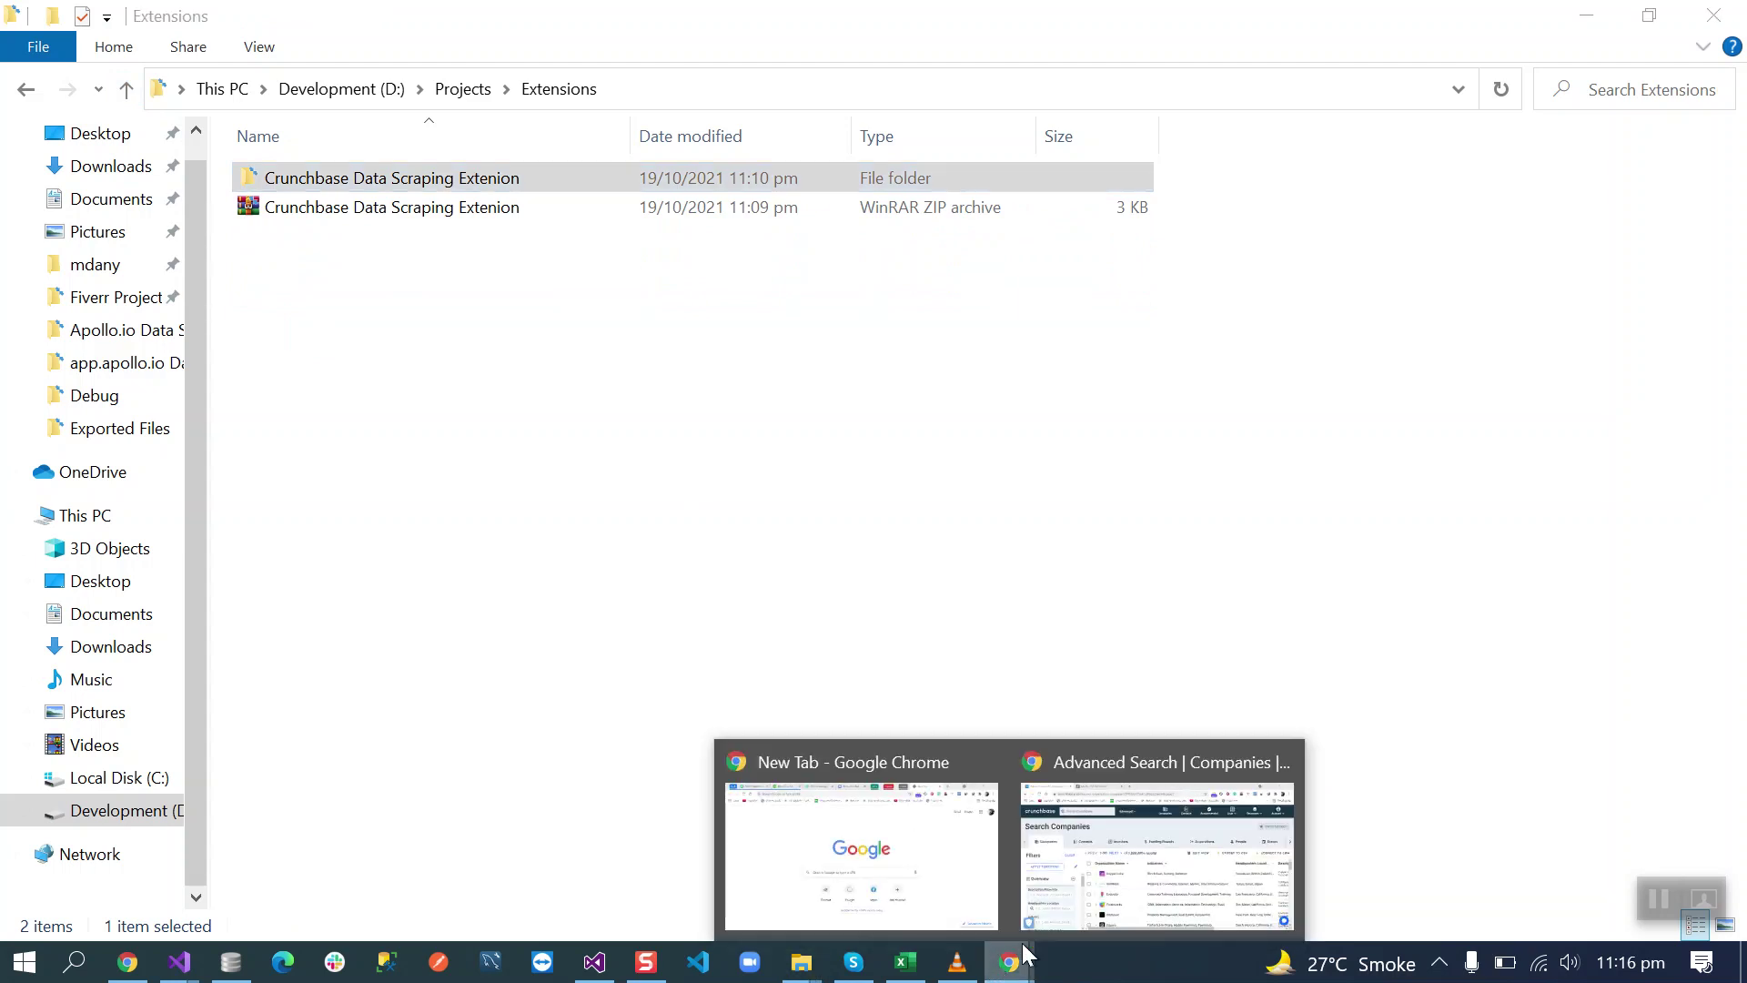
pyautogui.click(860, 854)
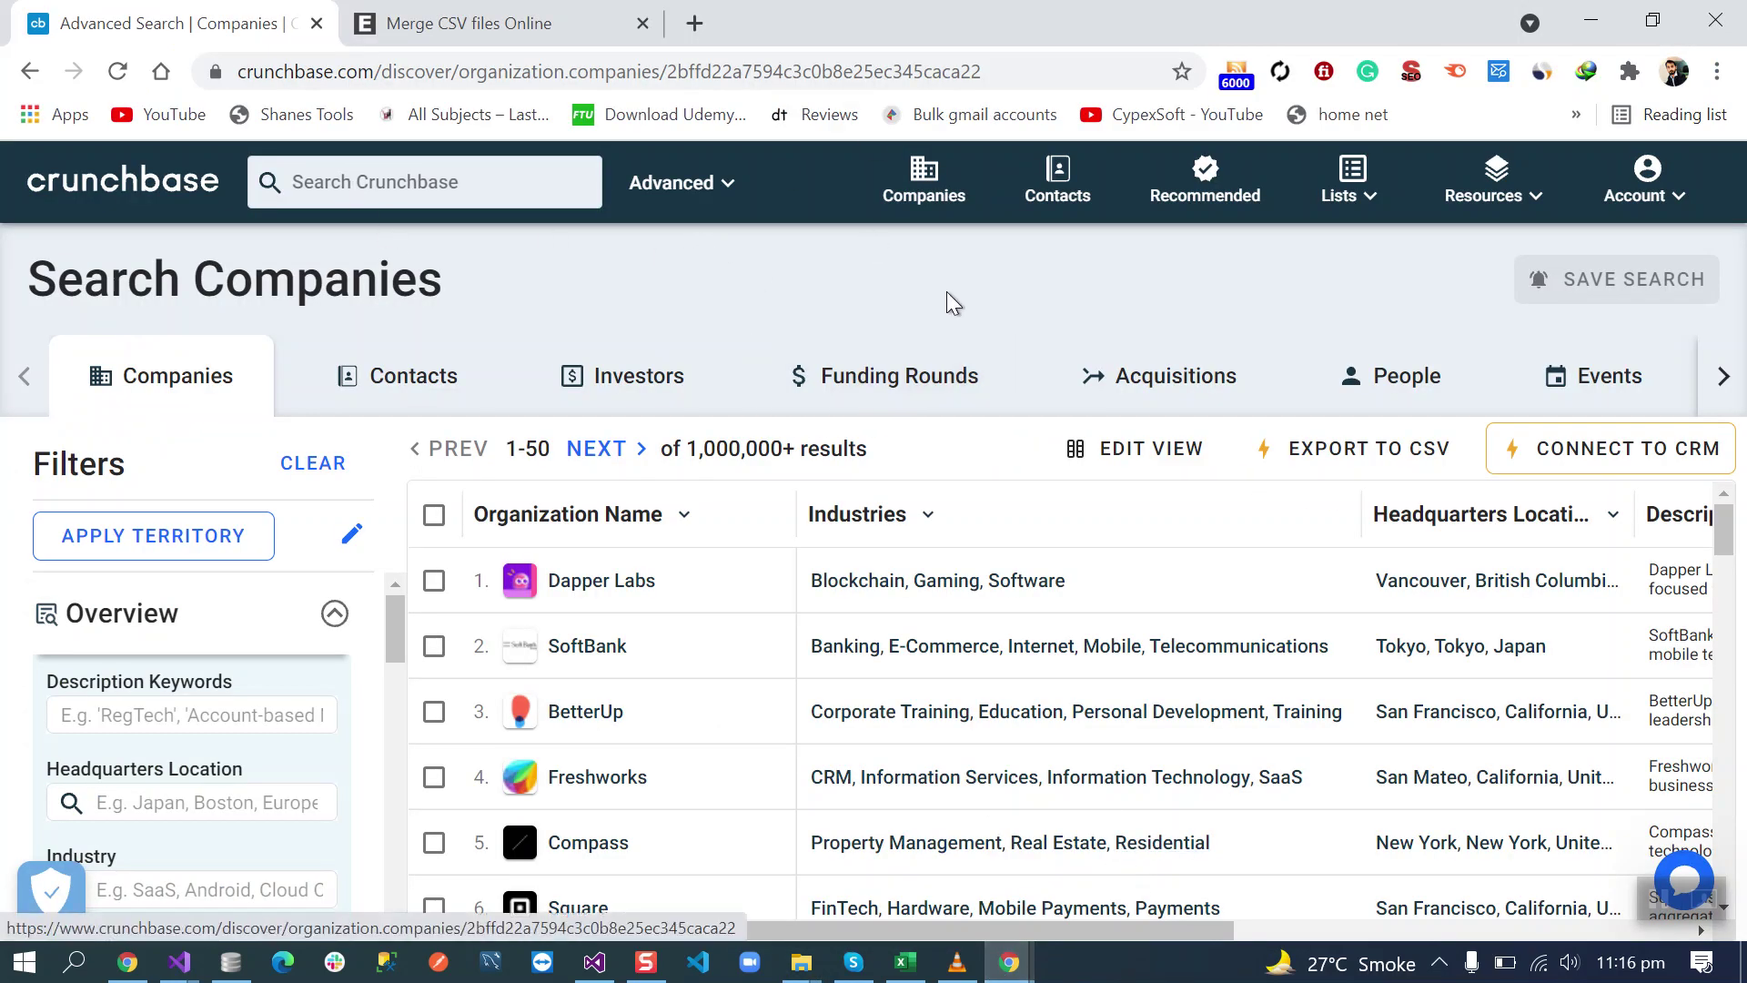
# - Open Chrome's Extensions page from the ⋮ menu, leaving Developer mode switched on
pyautogui.click(1715, 71)
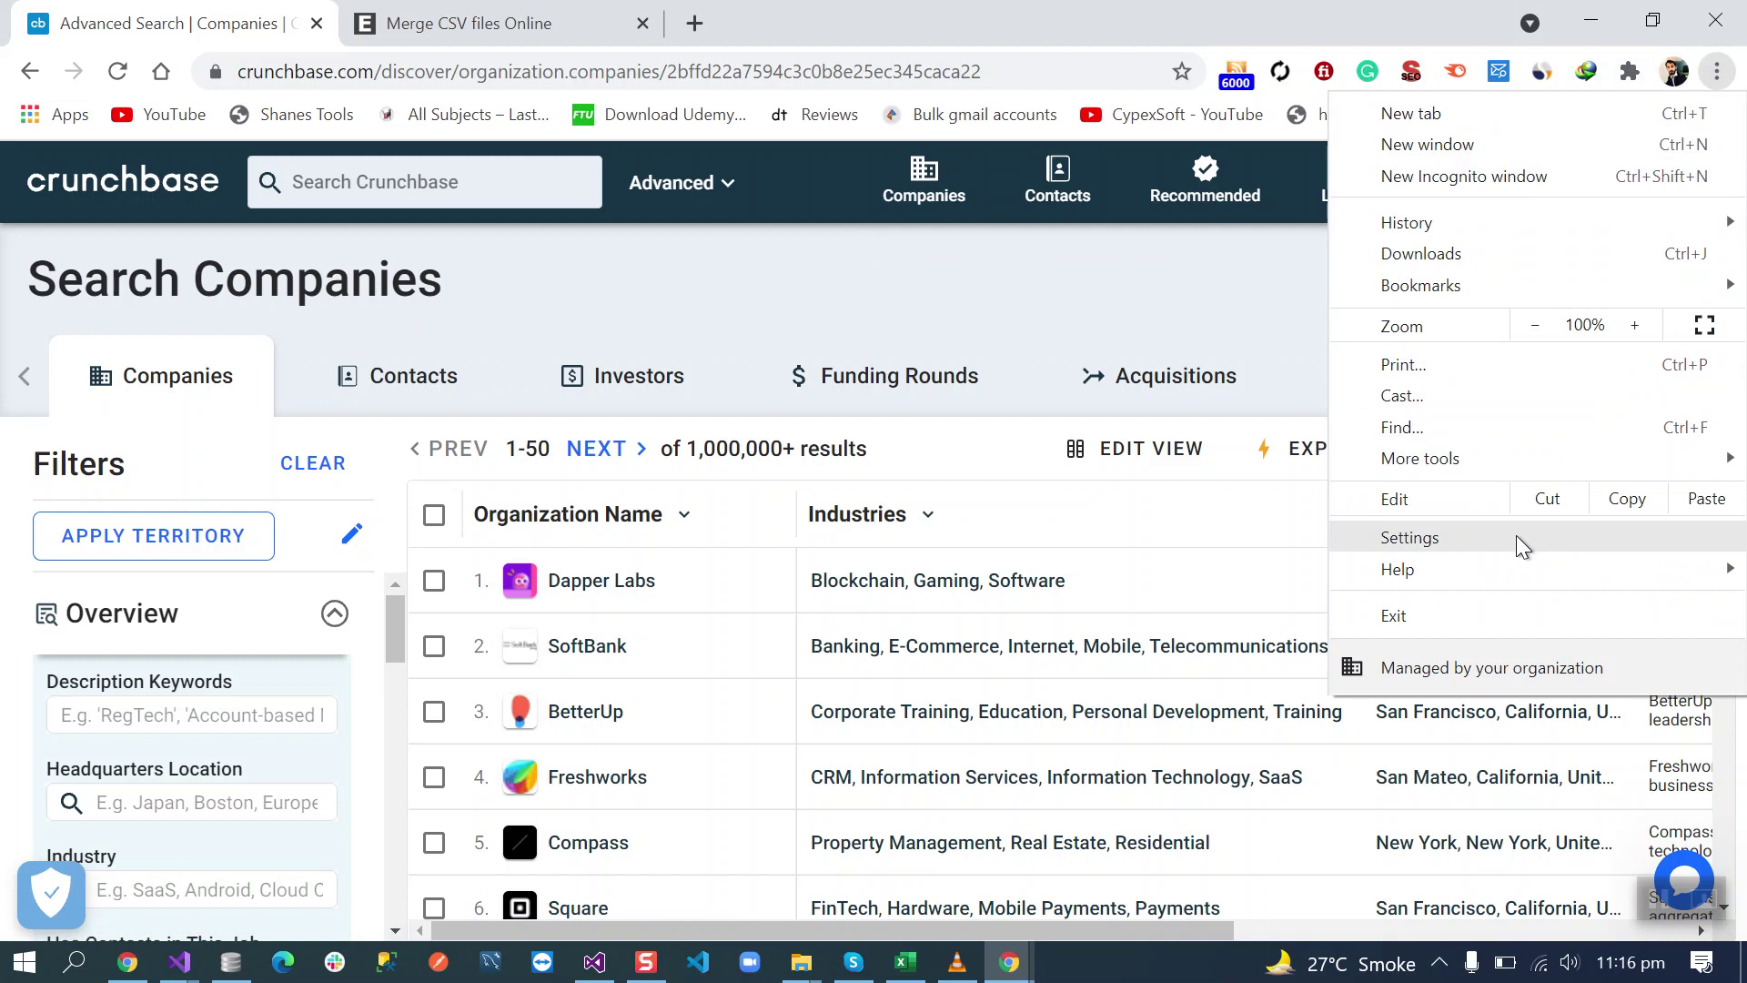
pyautogui.moveTo(1419, 458)
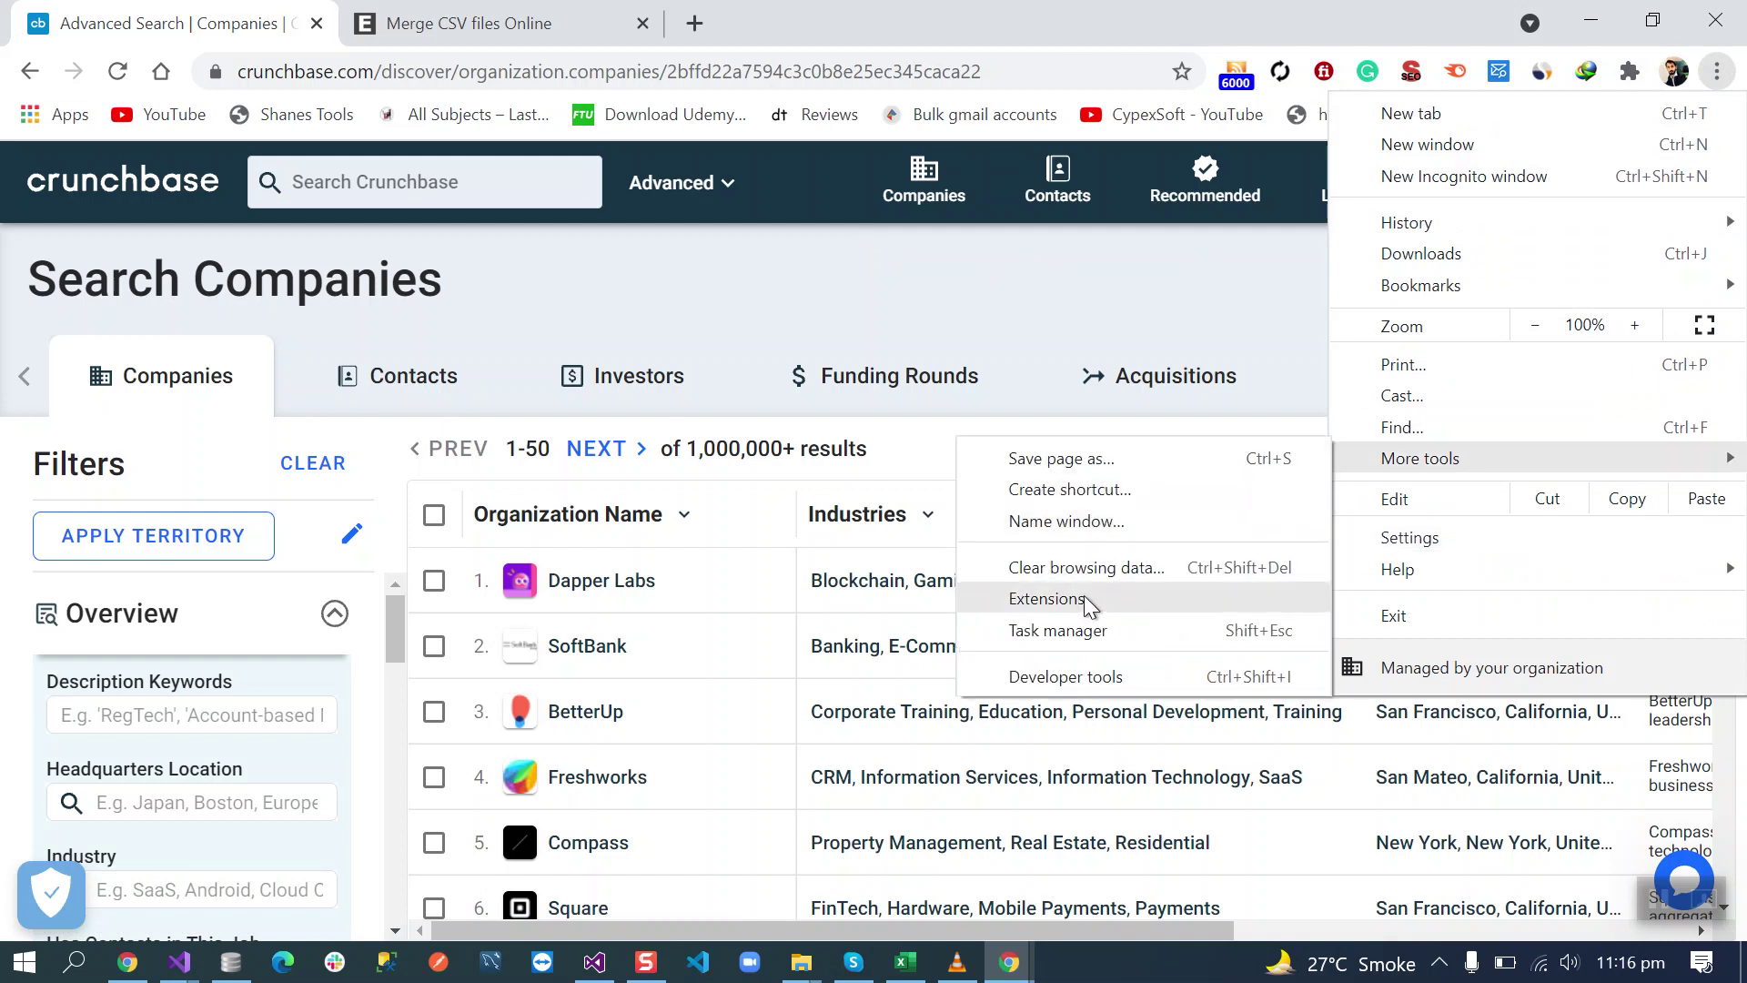
pyautogui.click(1085, 608)
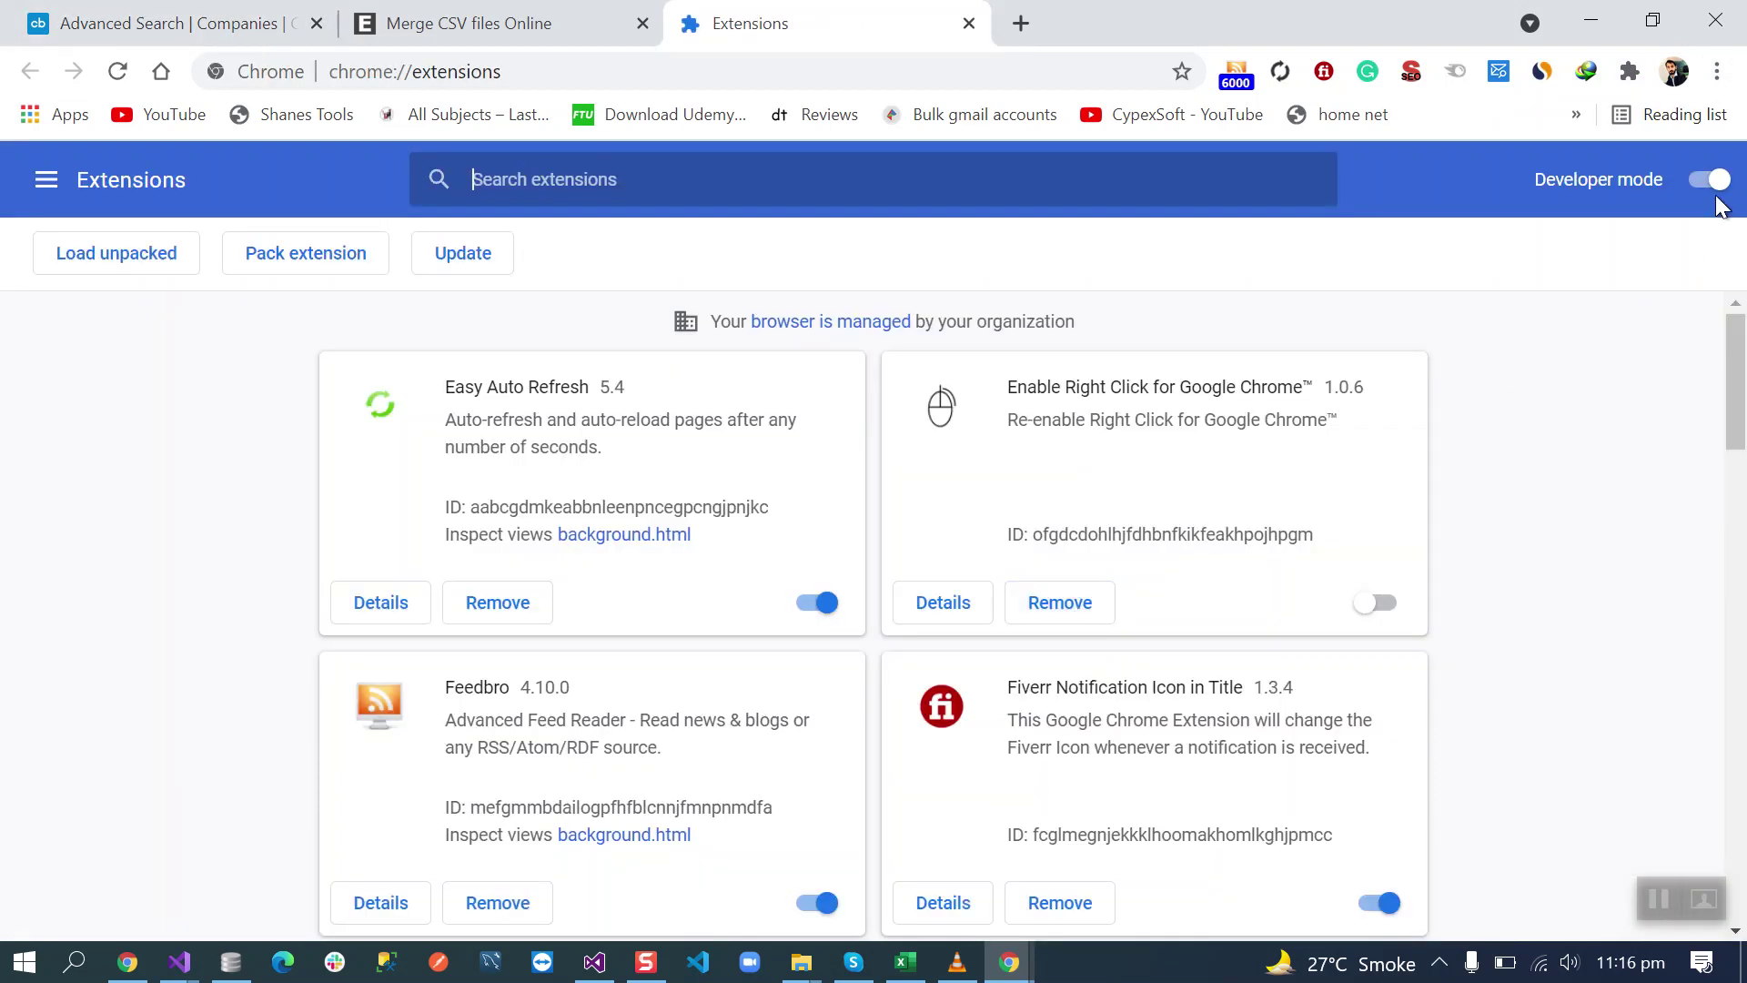
pyautogui.click(1710, 179)
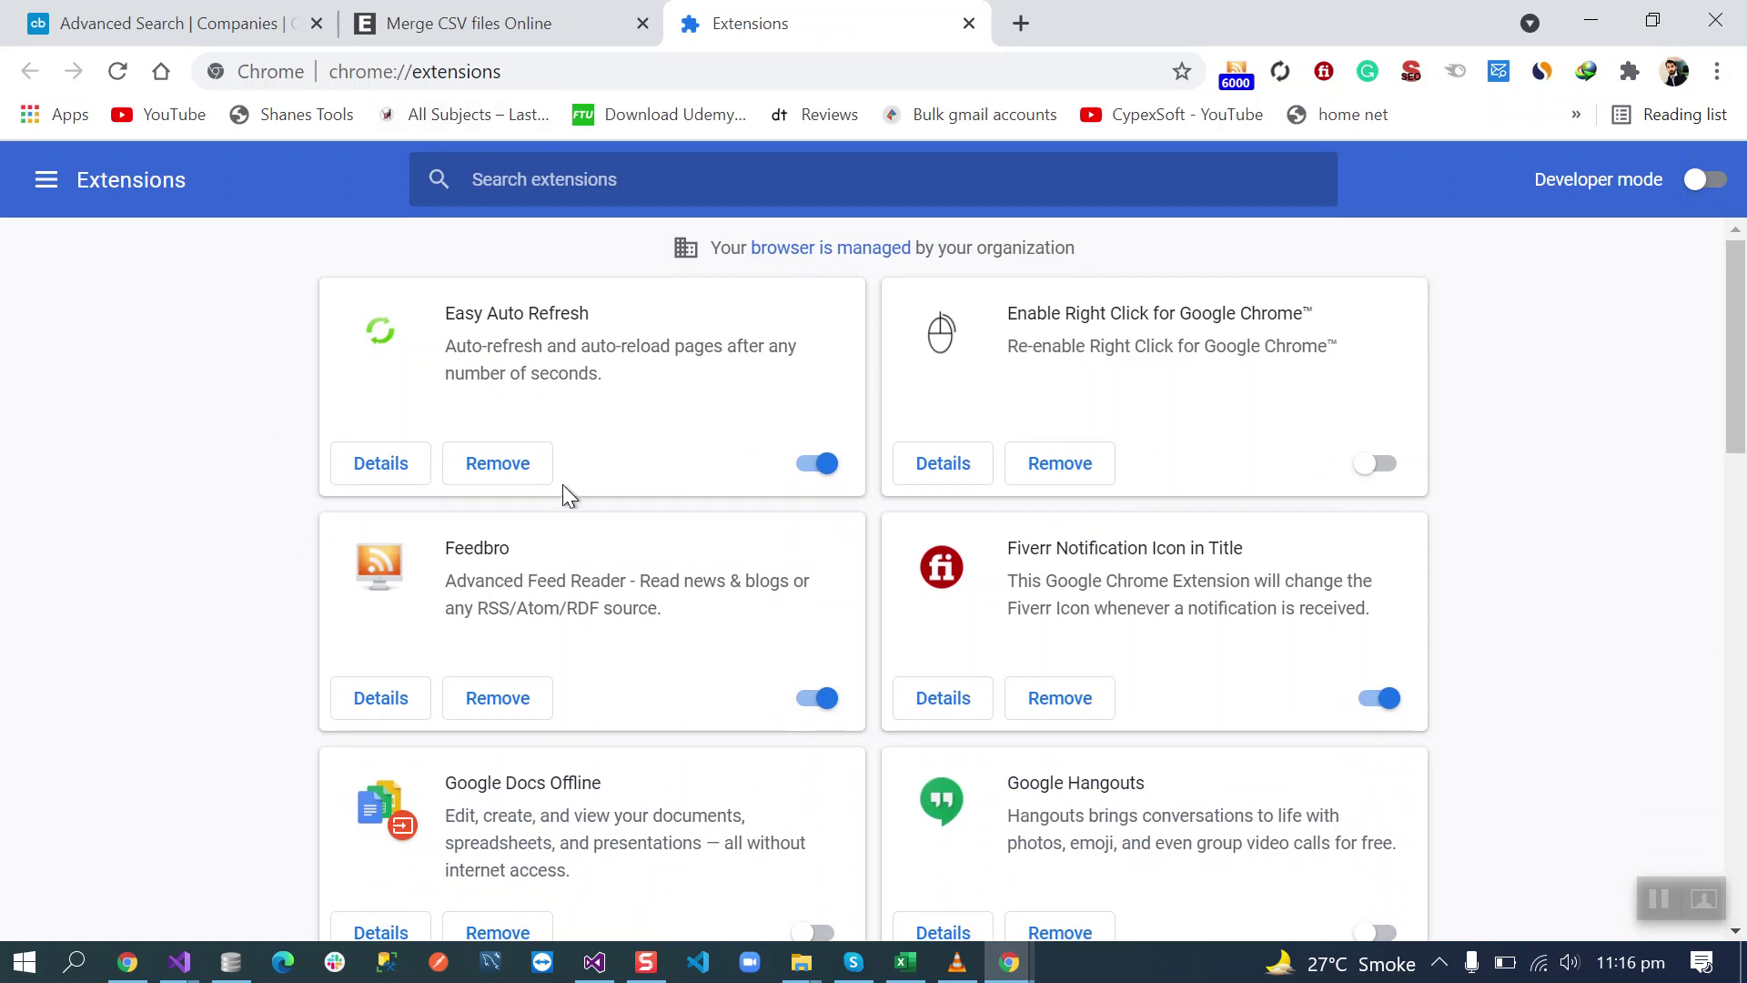
pyautogui.click(1701, 179)
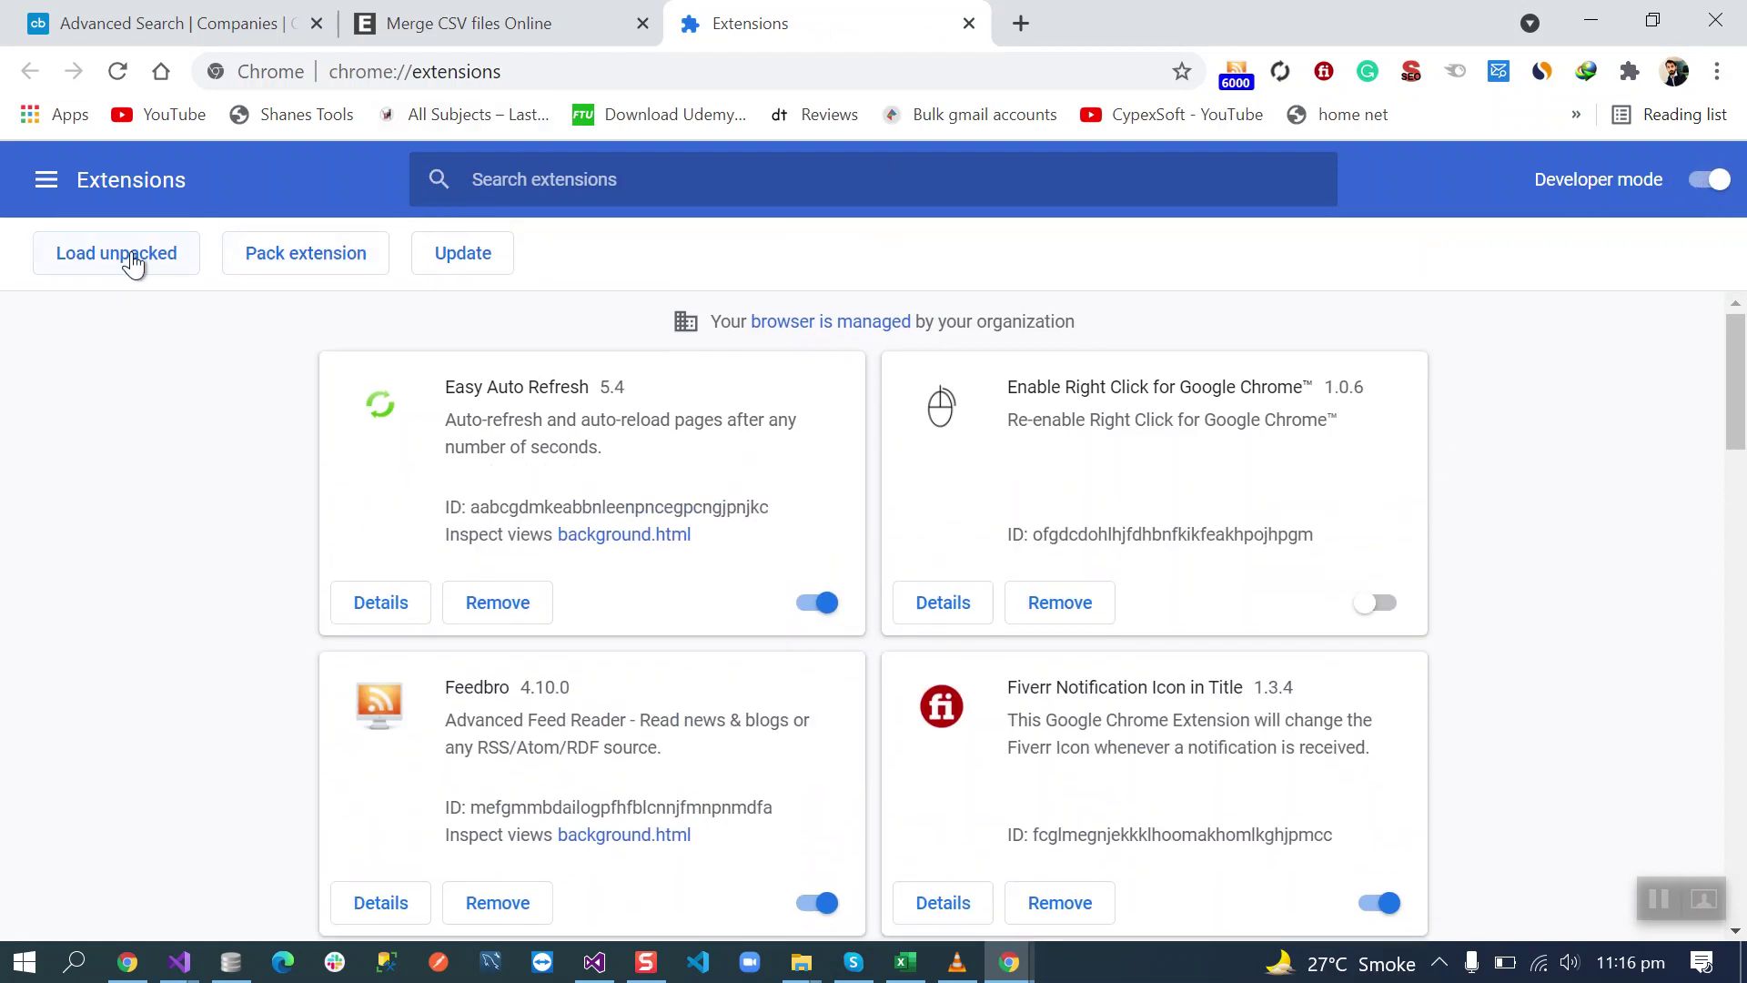
# - Load D:\Projects\Extensions\Crunchbase Data Scraping Extenion as an unpacked extension, then return to Crunchbase
pyautogui.click(132, 252)
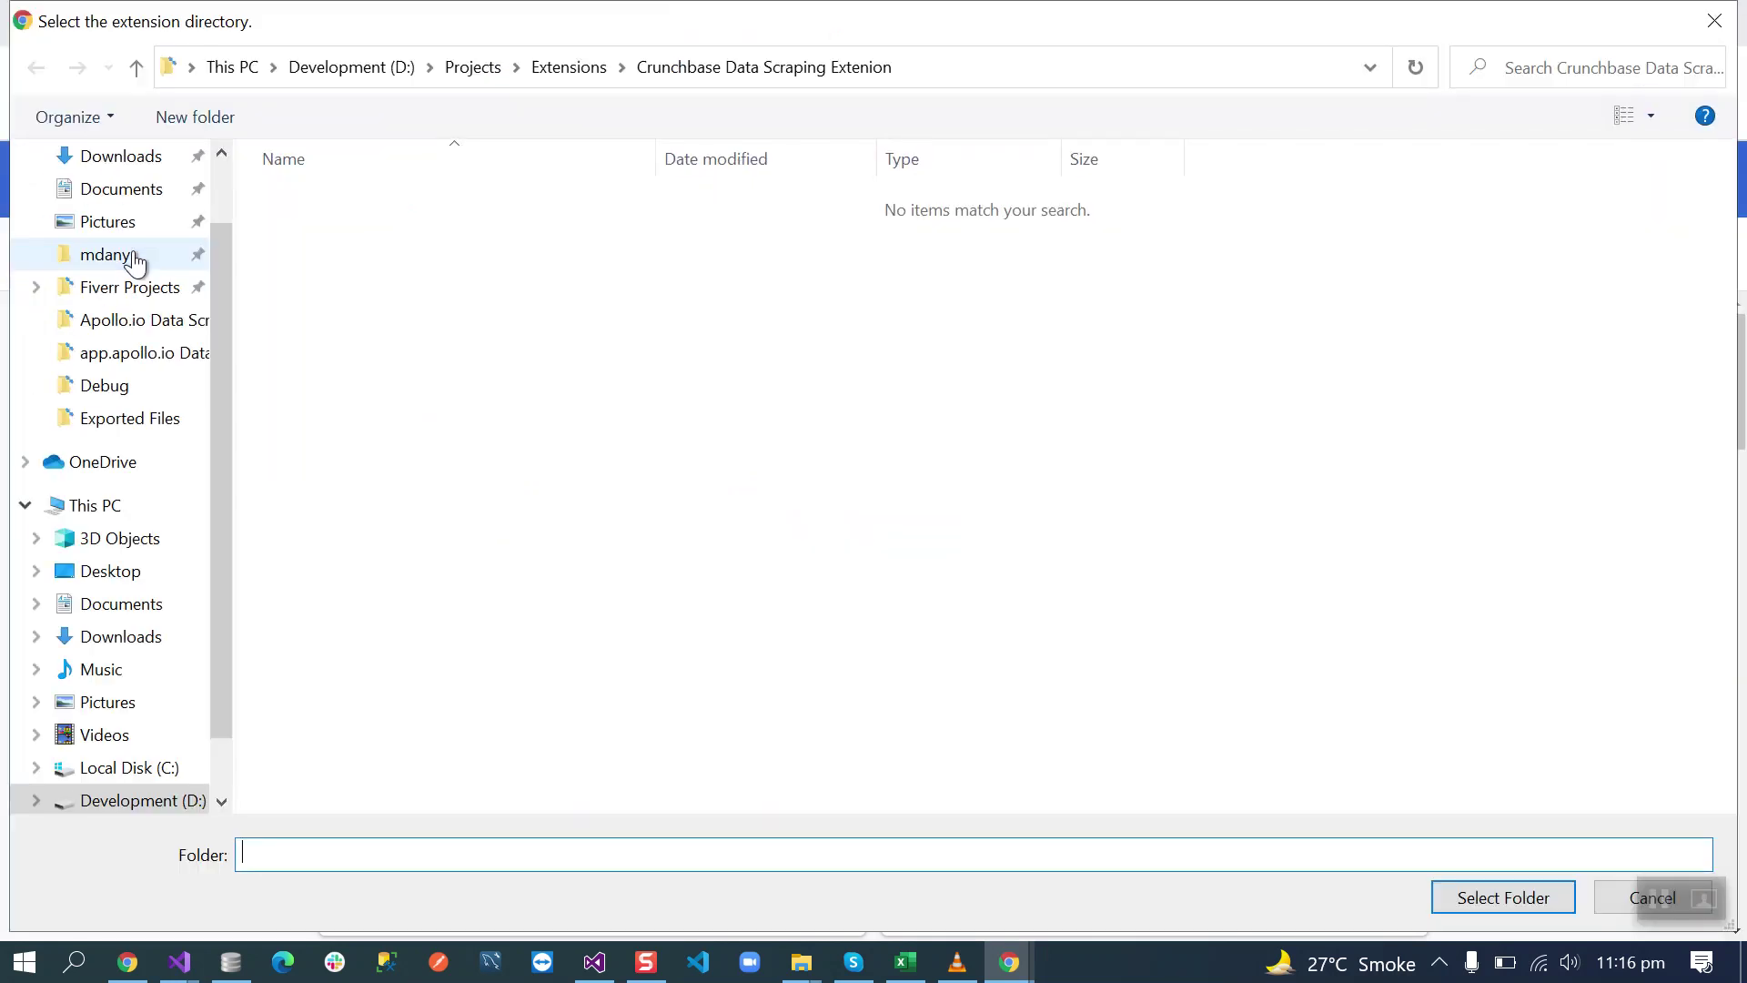
pyautogui.click(143, 800)
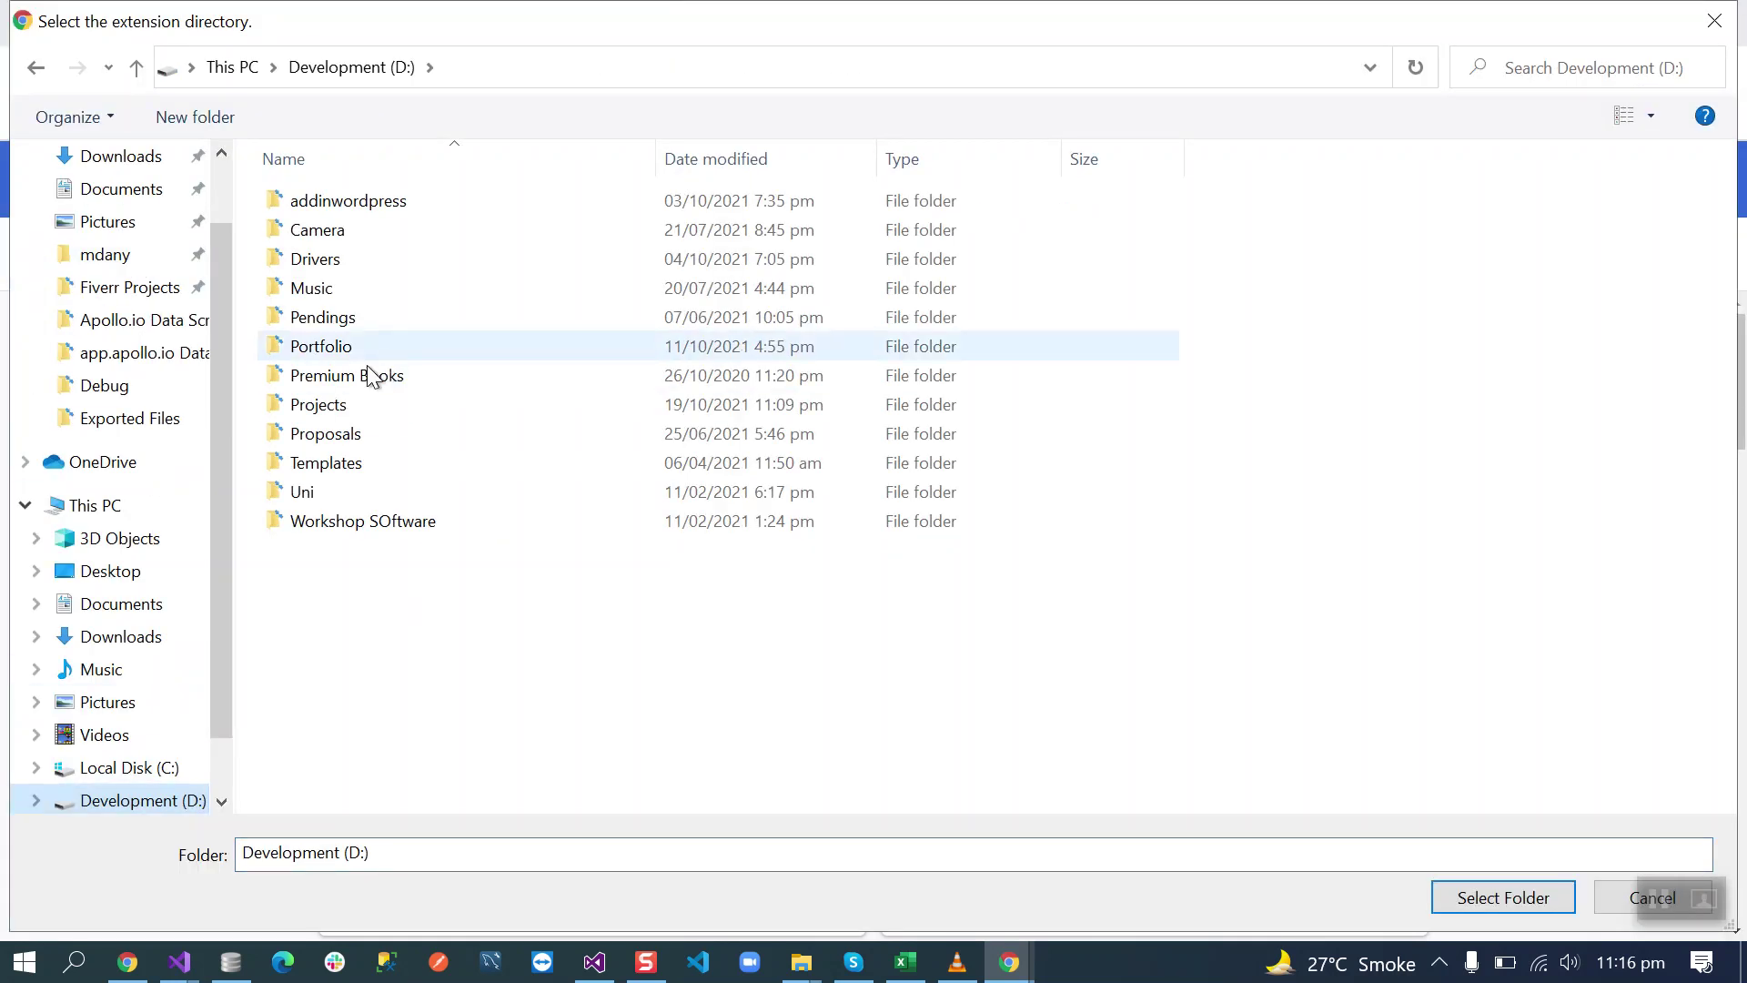
pyautogui.doubleClick(314, 405)
pyautogui.doubleClick(328, 257)
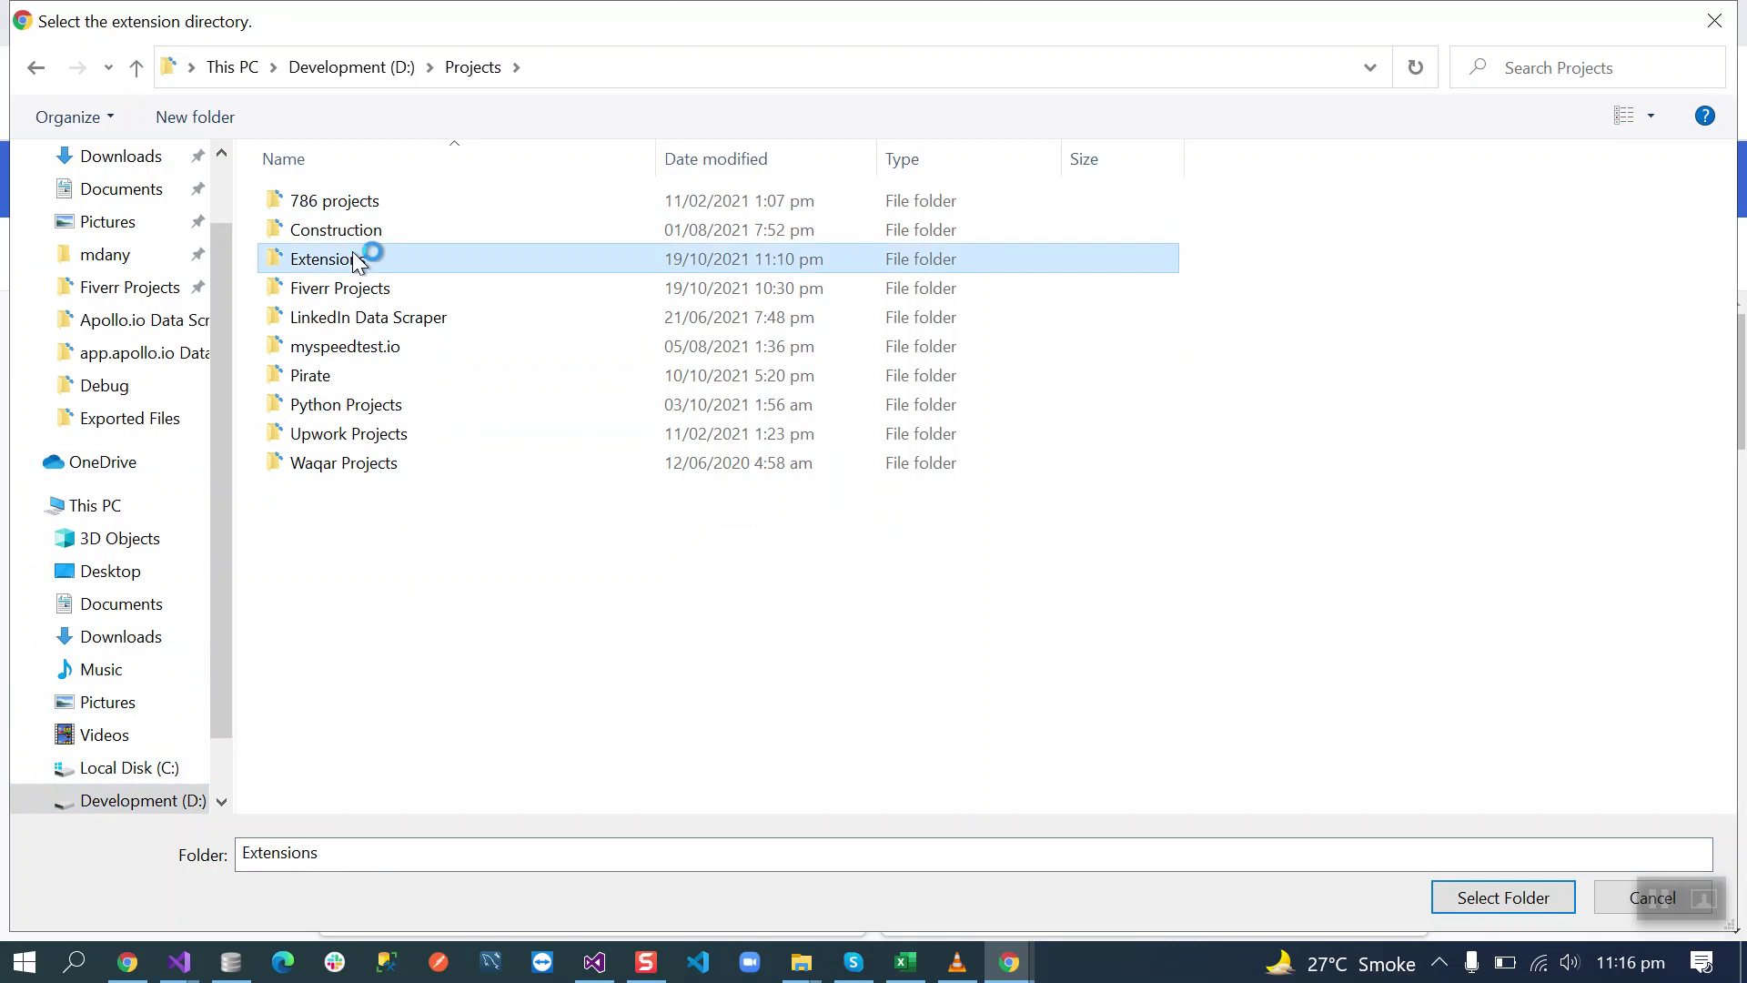
pyautogui.click(370, 208)
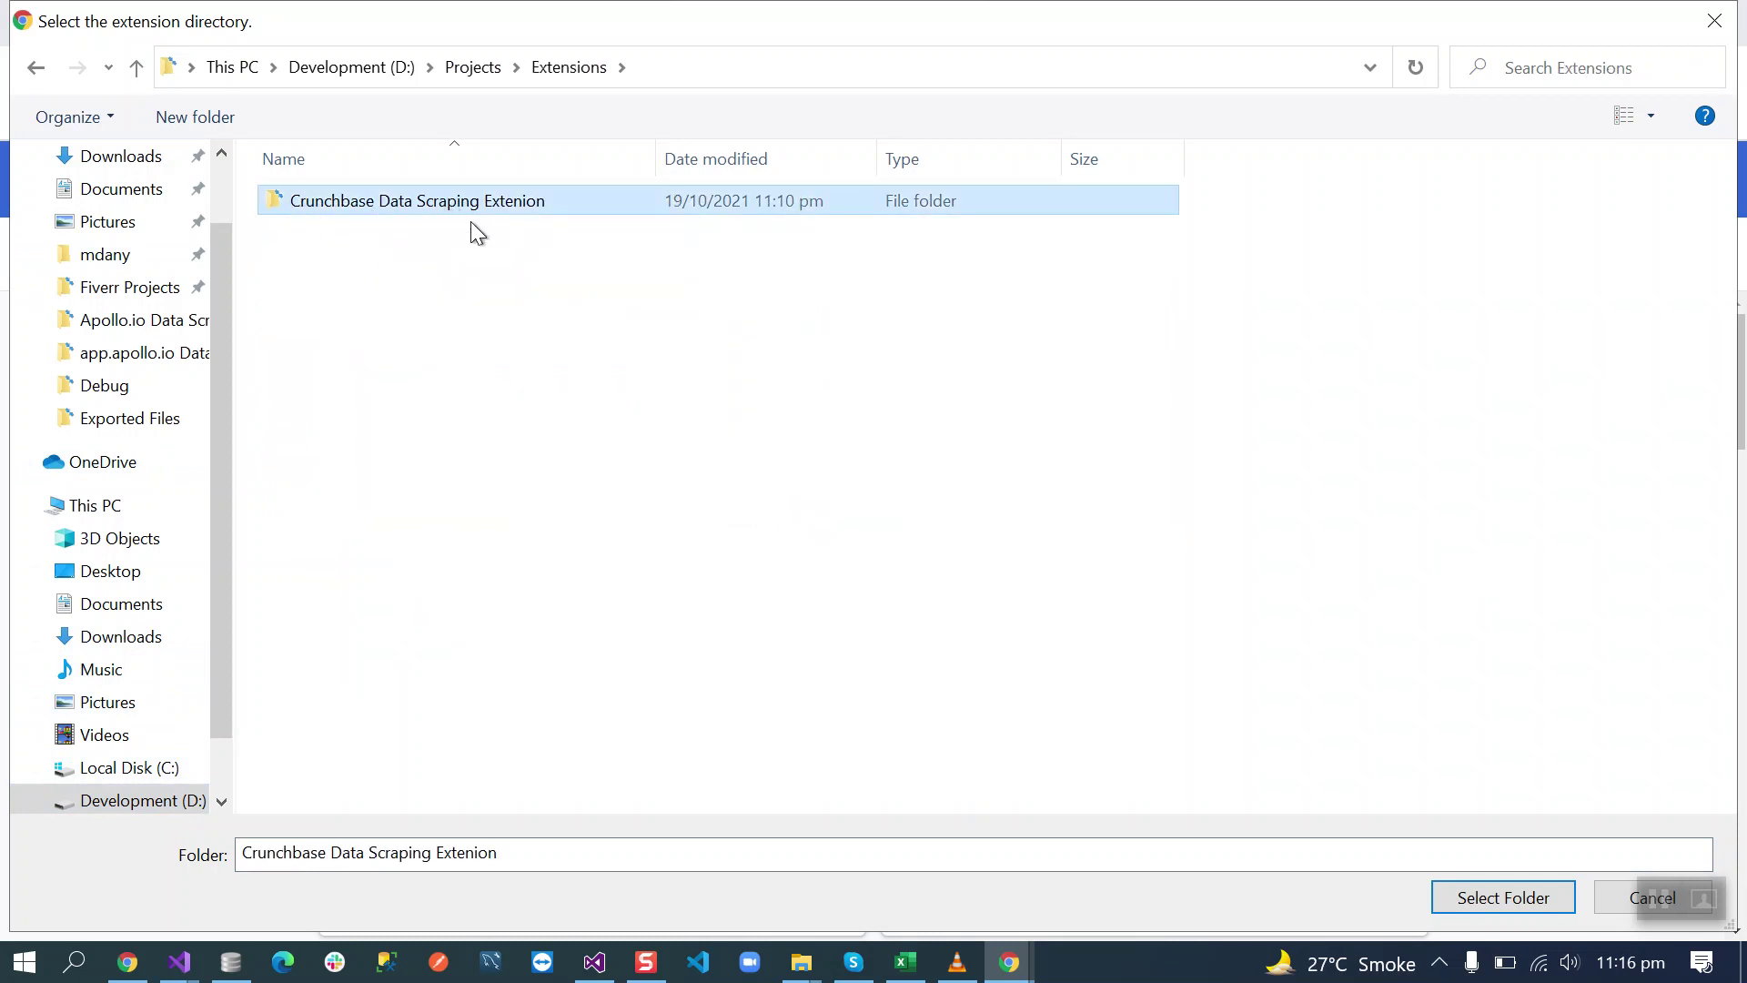
pyautogui.click(1503, 898)
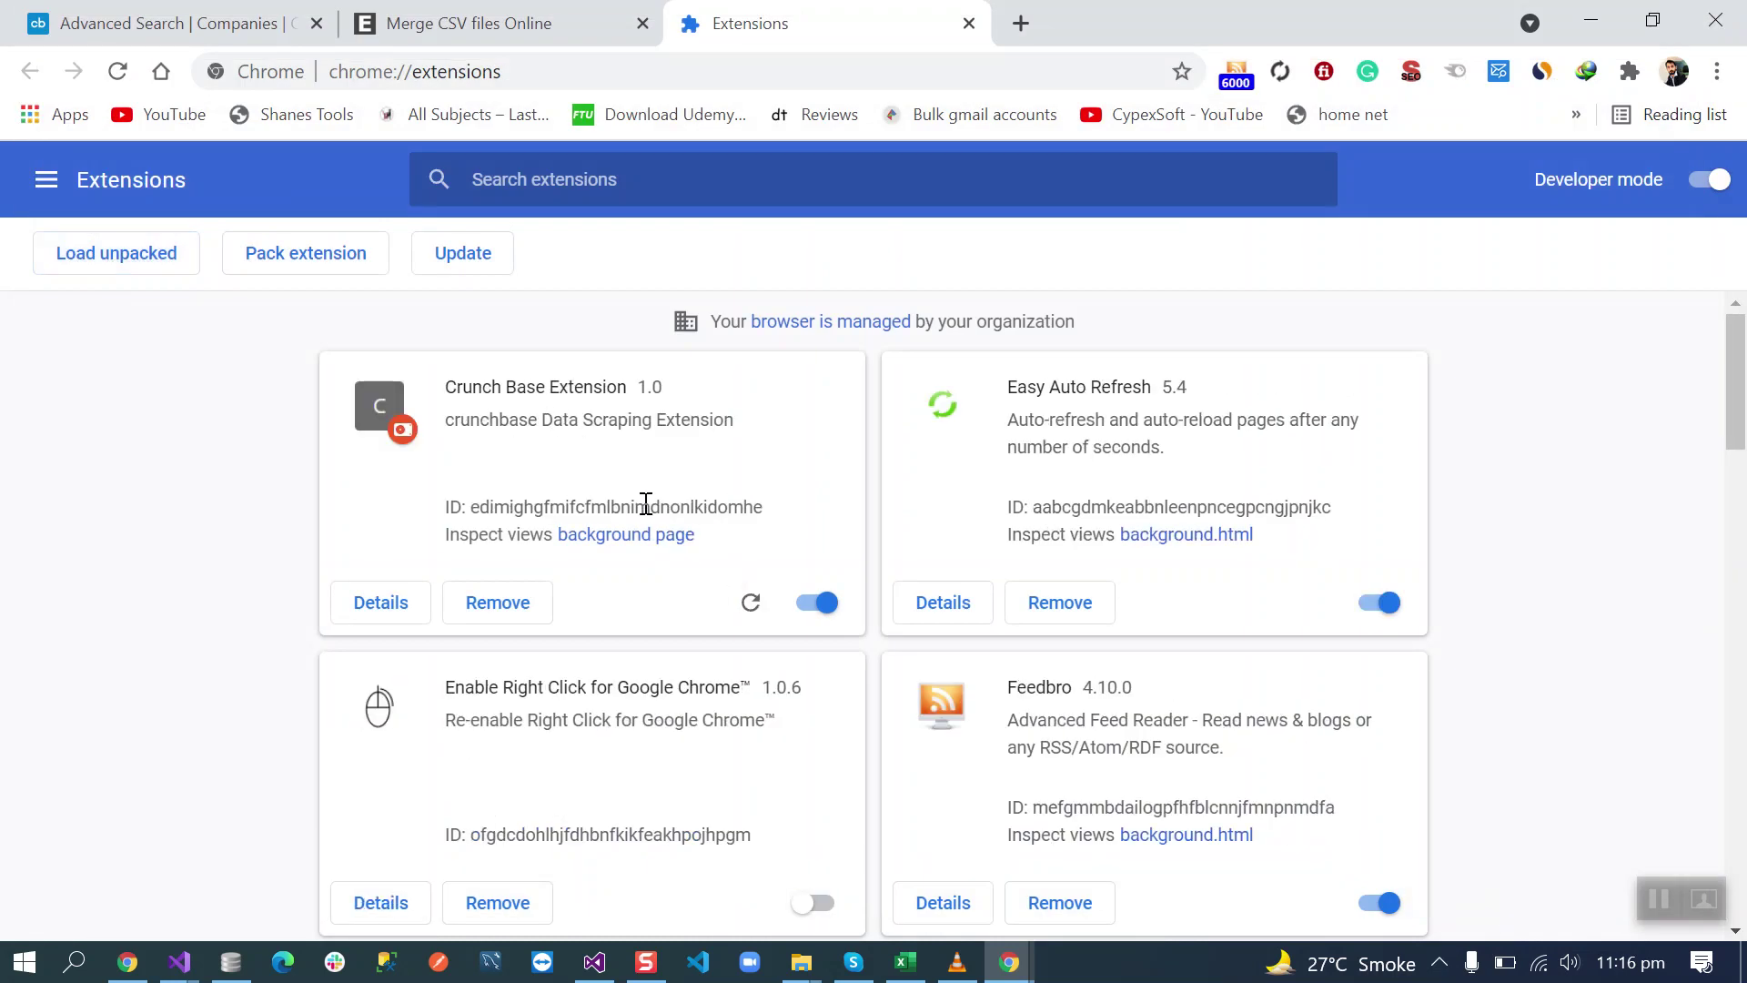
pyautogui.click(972, 23)
pyautogui.scroll(-5, 631, 598)
pyautogui.scroll(5, 695, 688)
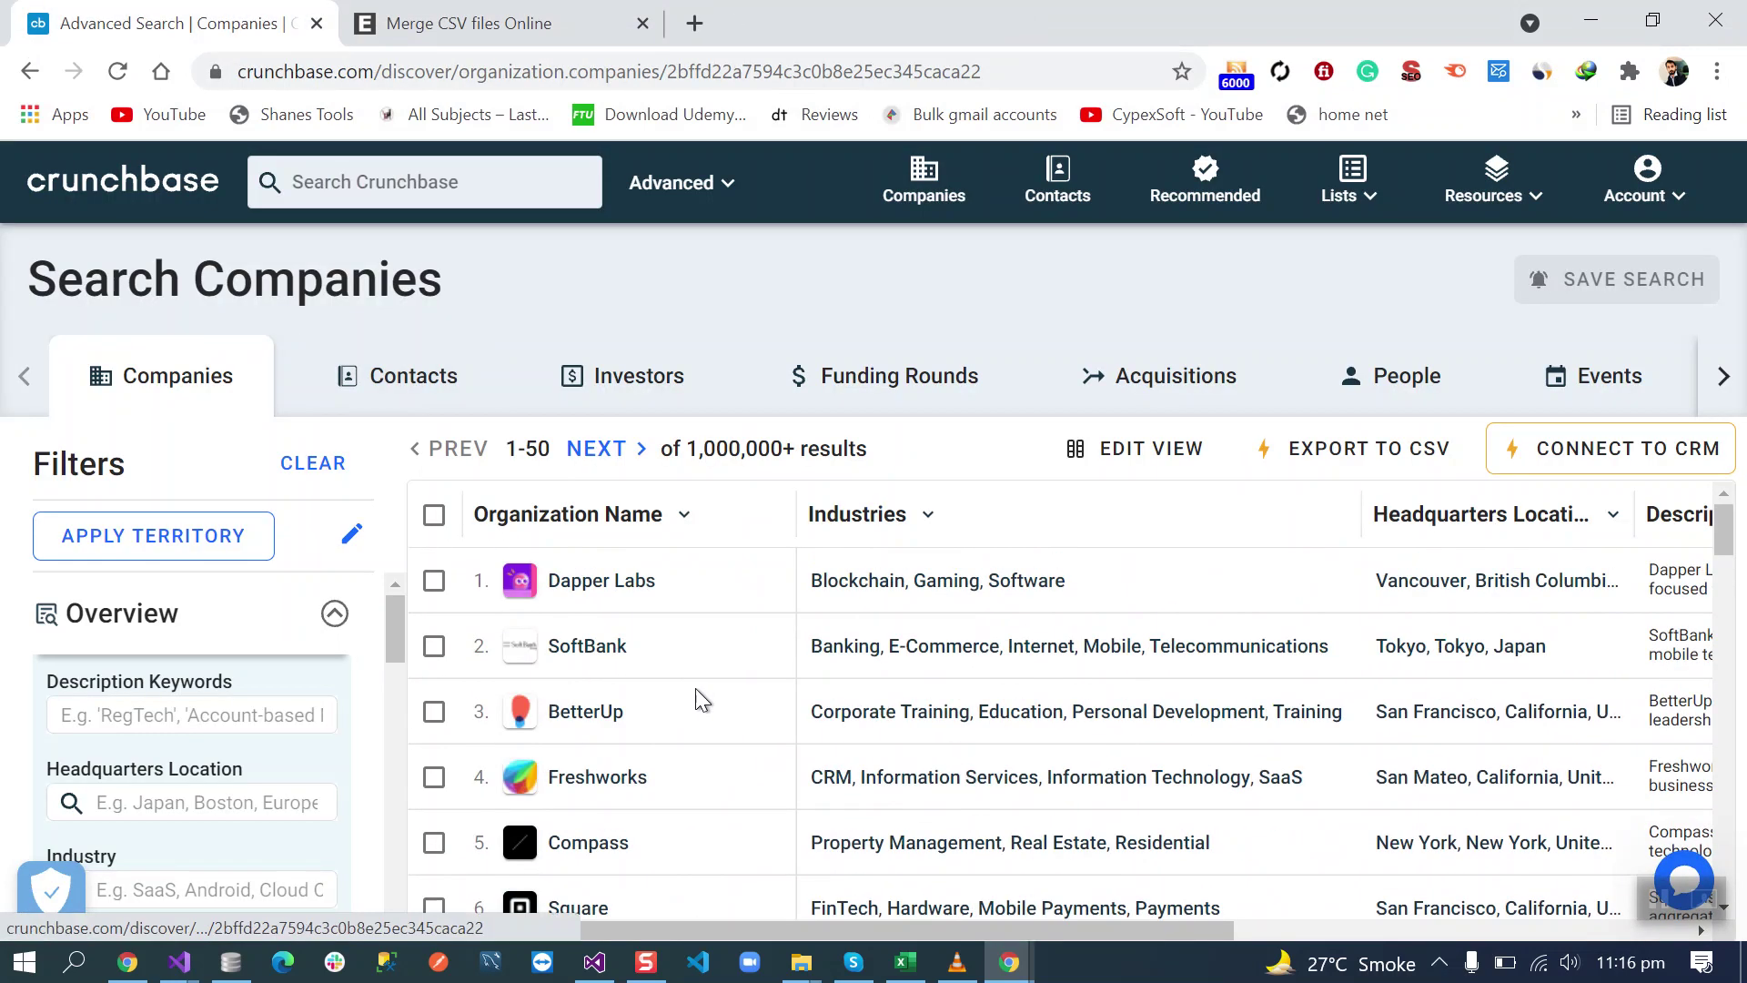
pyautogui.scroll(-5, 160, 725)
pyautogui.scroll(-5, 161, 724)
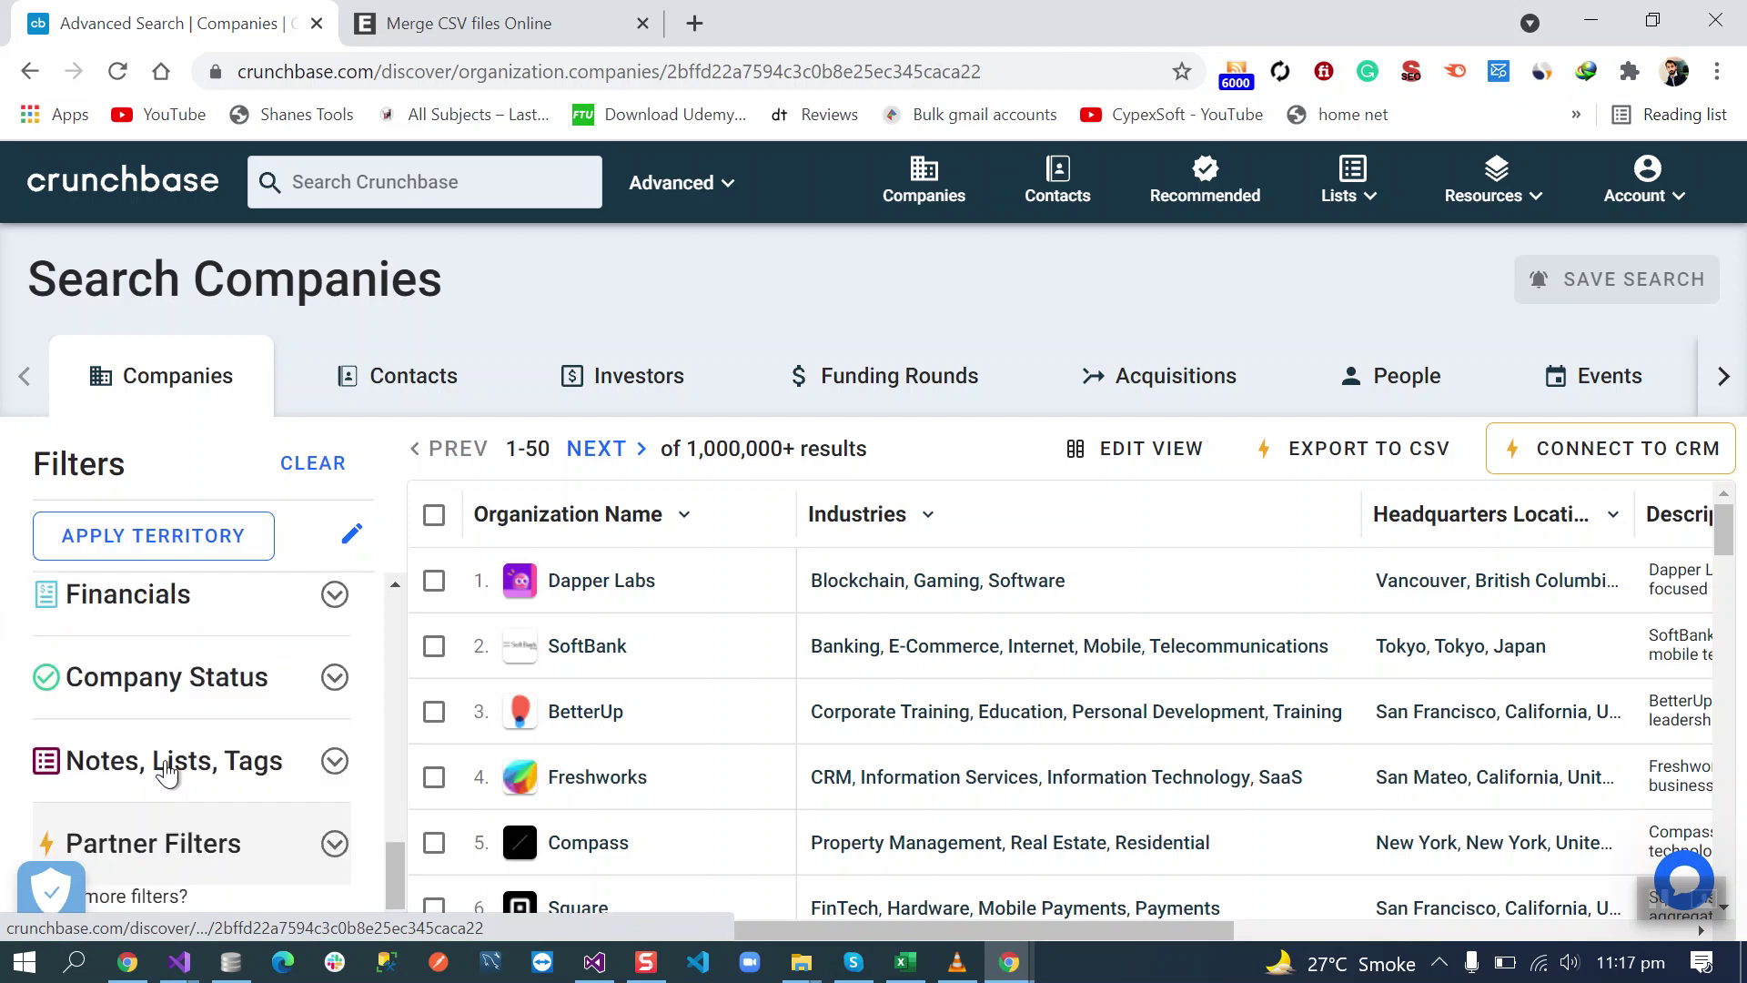
pyautogui.scroll(10, 177, 737)
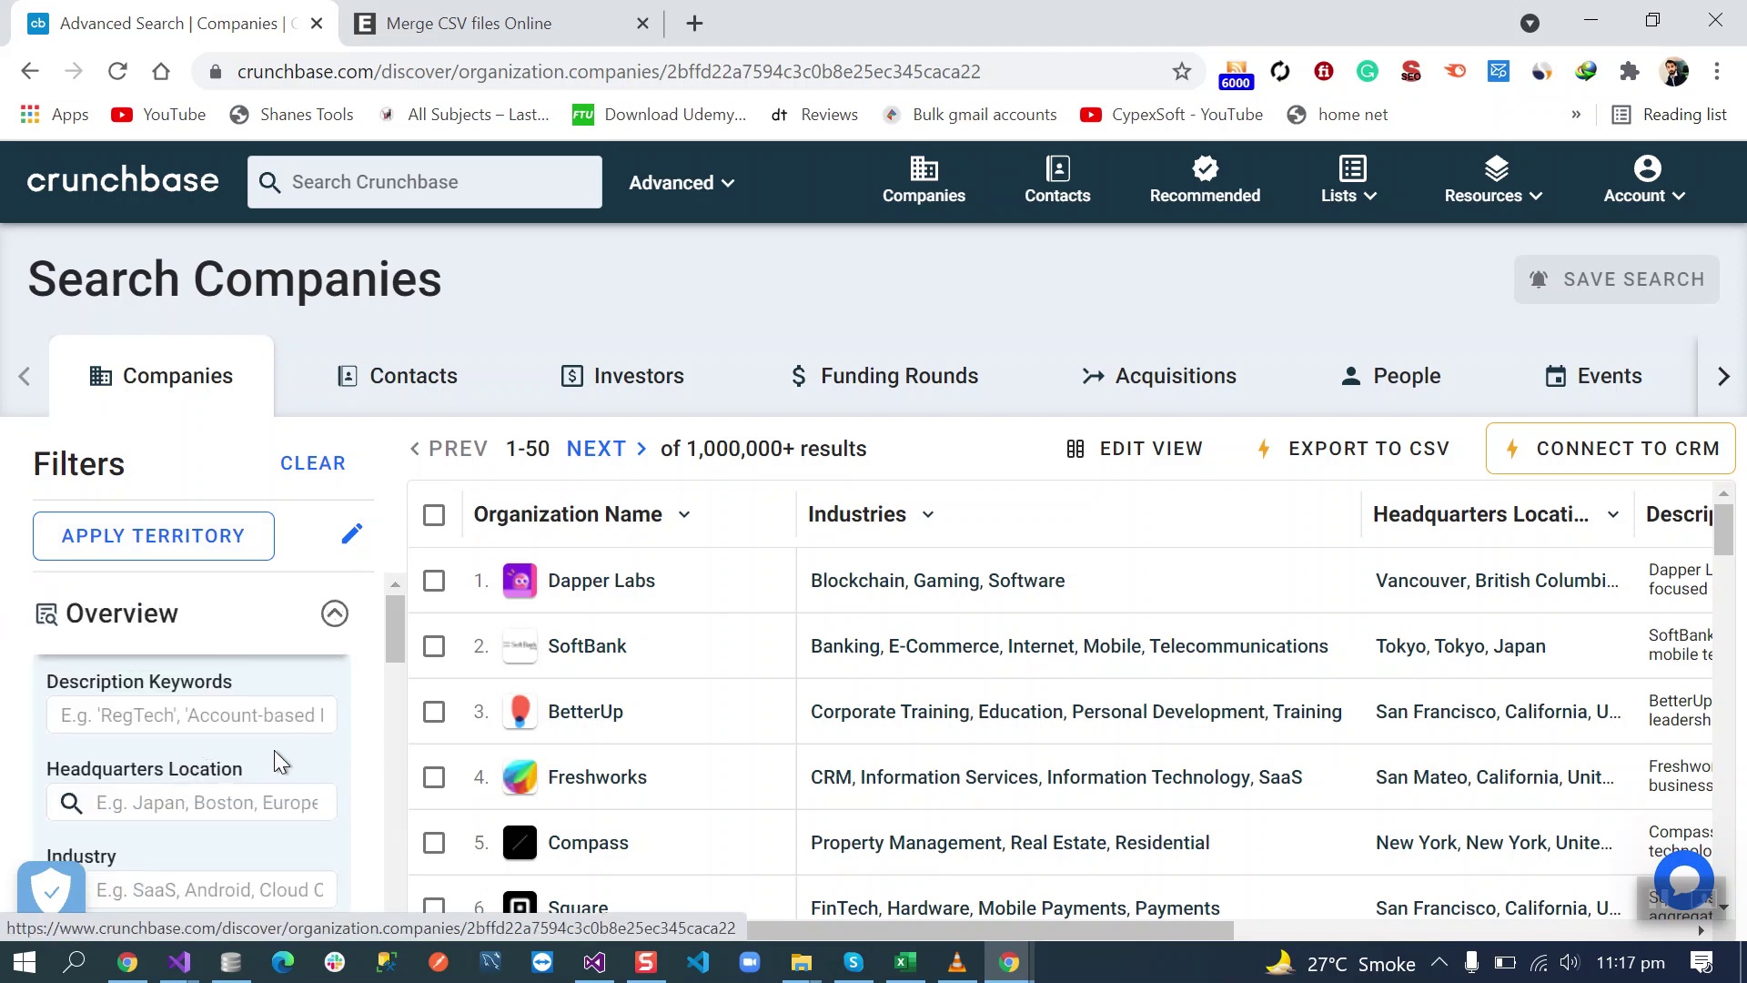
# - Pin the Crunch Base Extension to the Chrome toolbar
pyautogui.click(1633, 78)
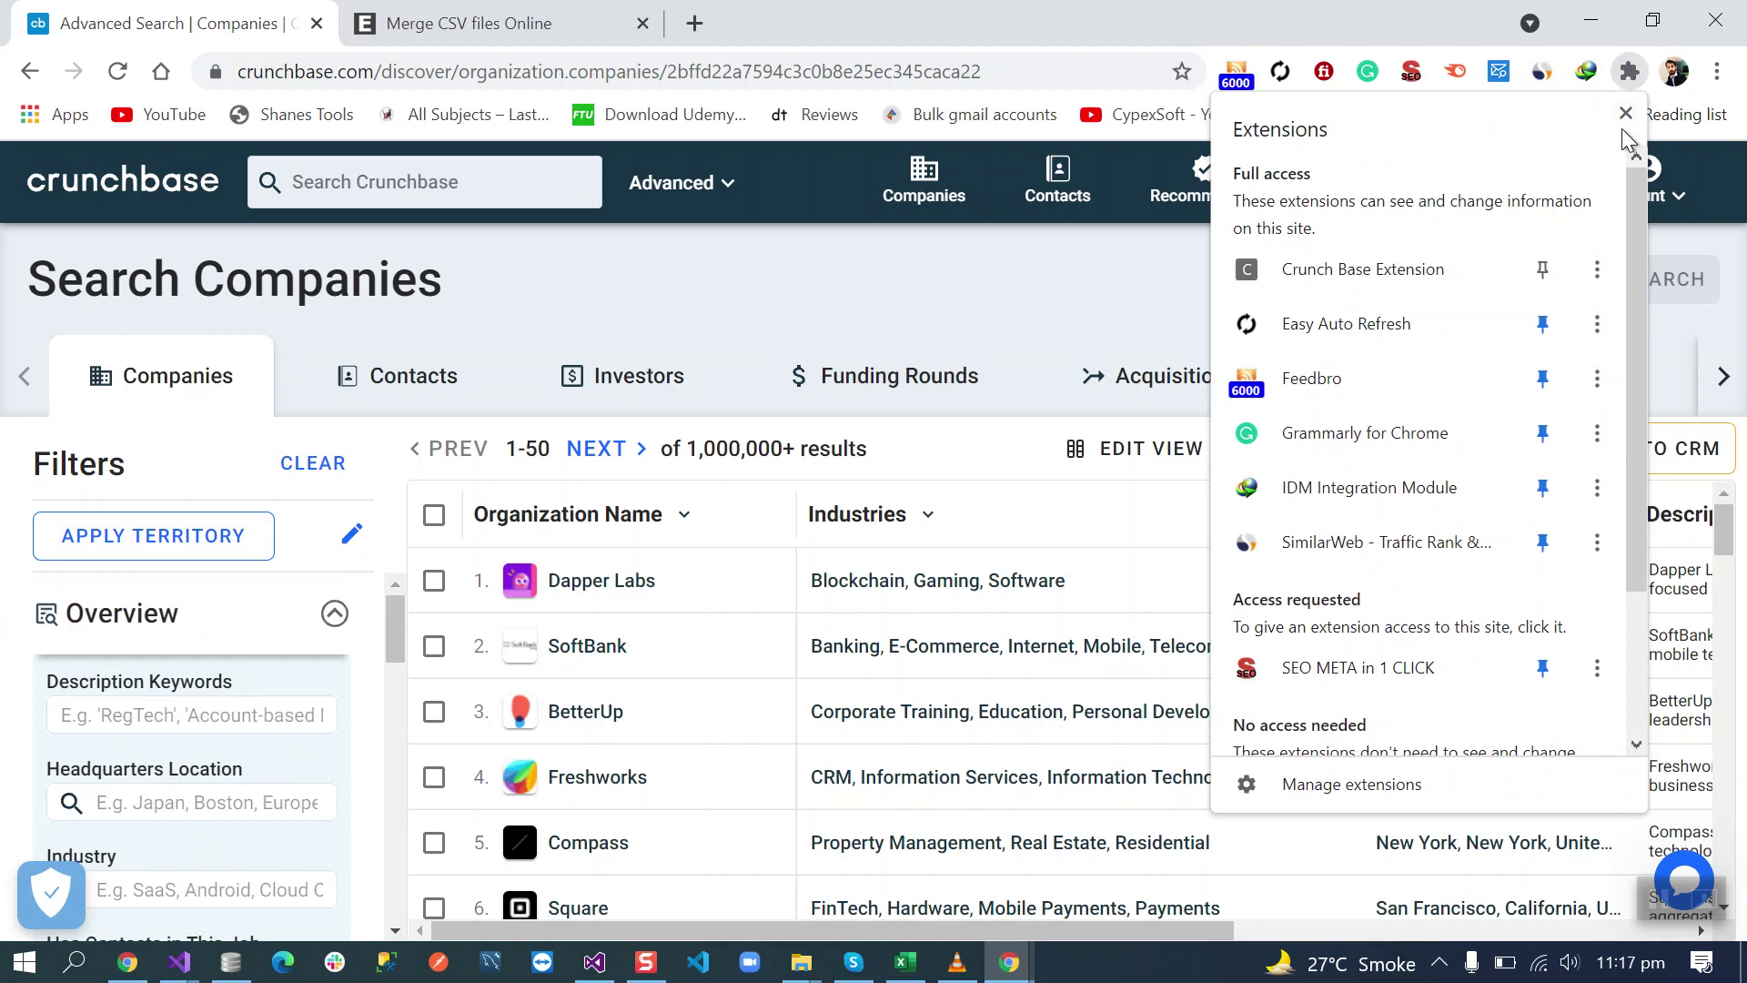
pyautogui.click(1545, 270)
pyautogui.click(1121, 301)
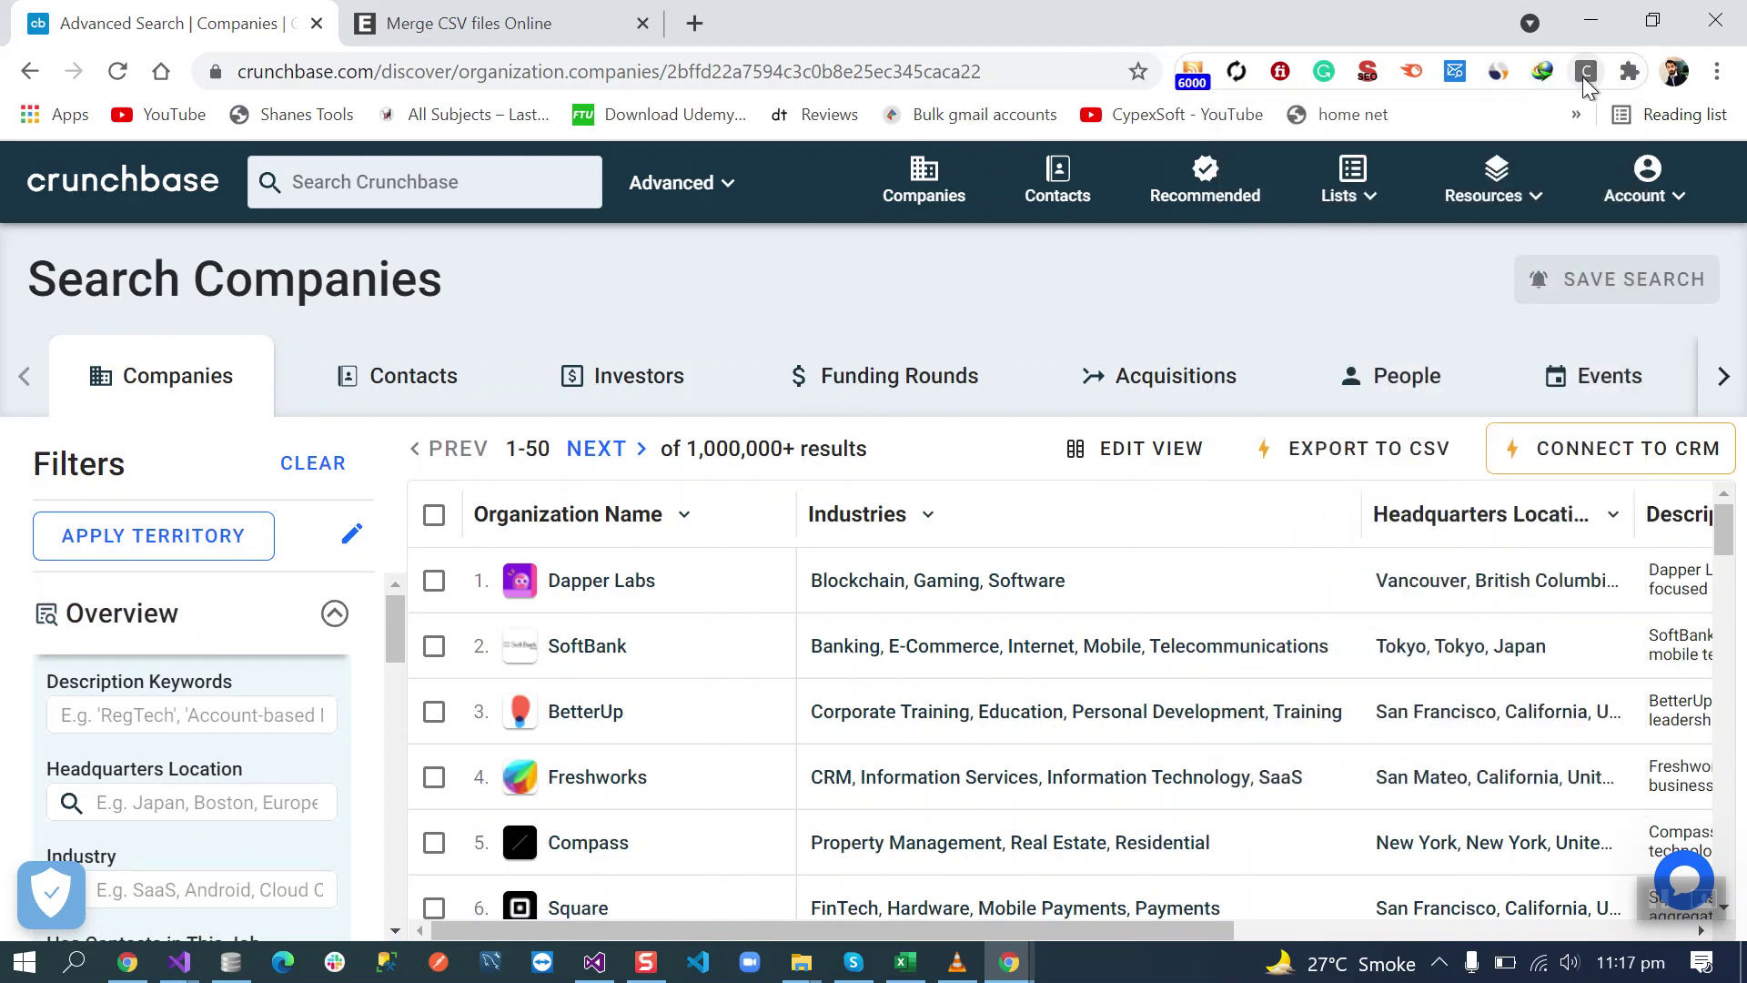
# - Save results 1–50 with Save Page To Excel and open data (2).csv in Excel
pyautogui.click(1587, 71)
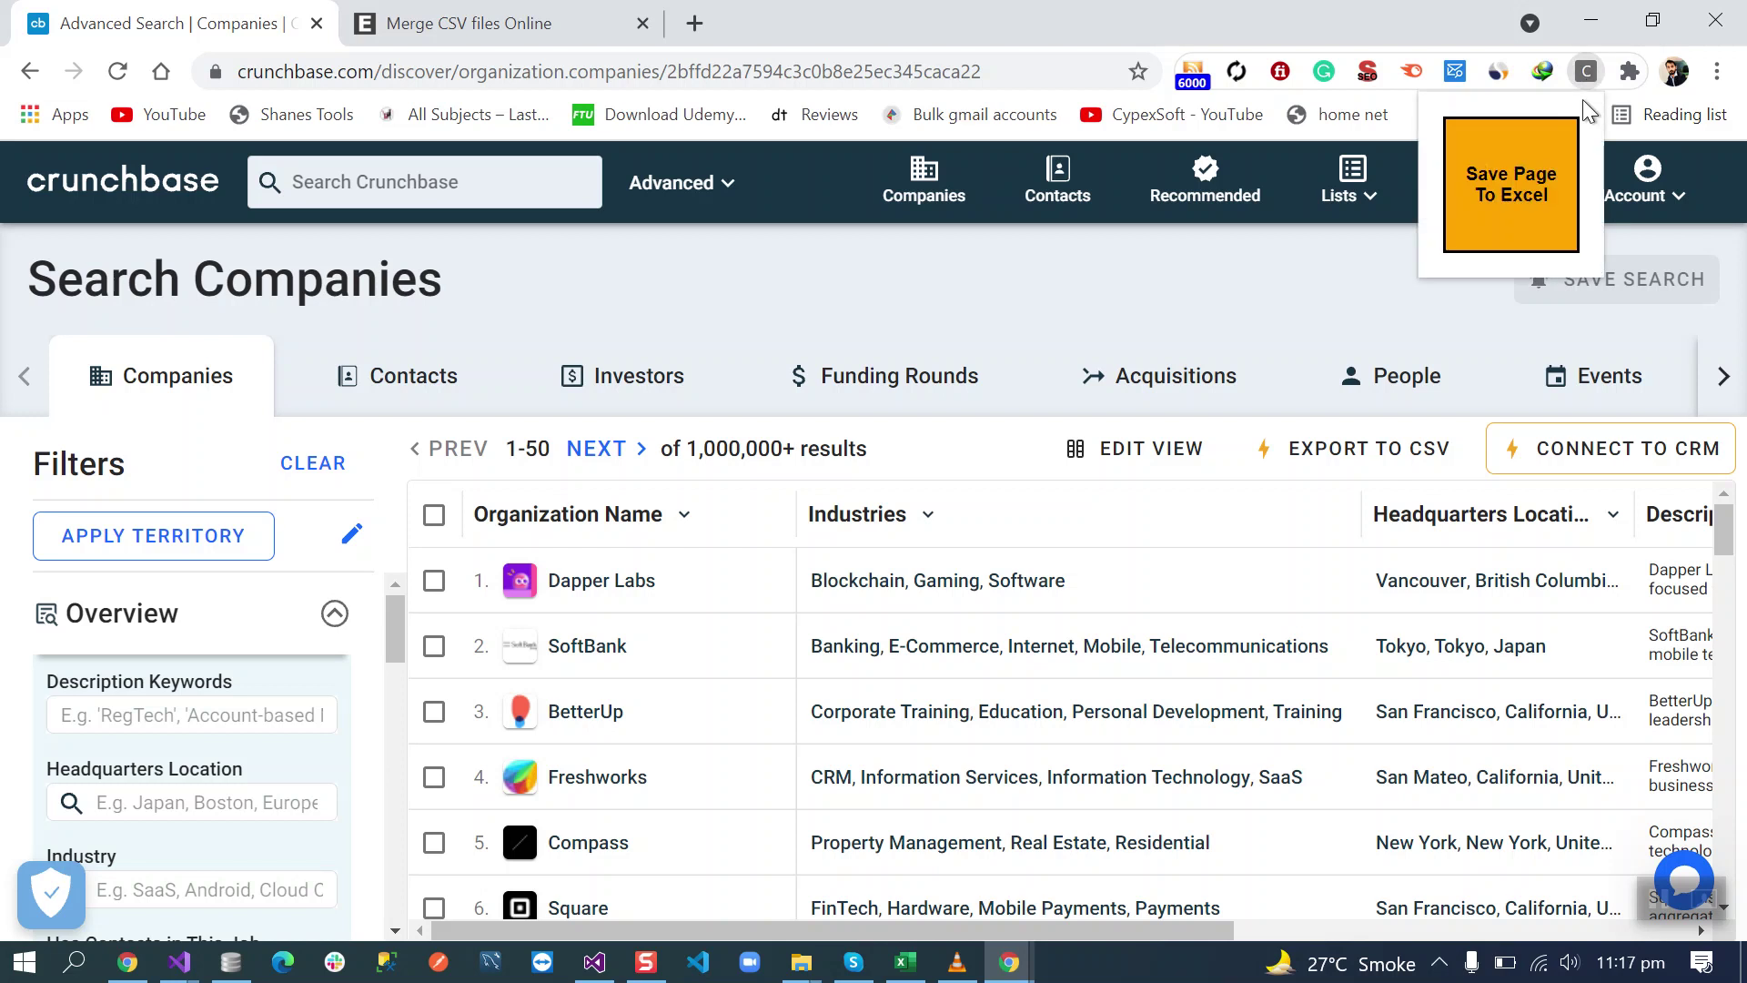
pyautogui.click(1515, 205)
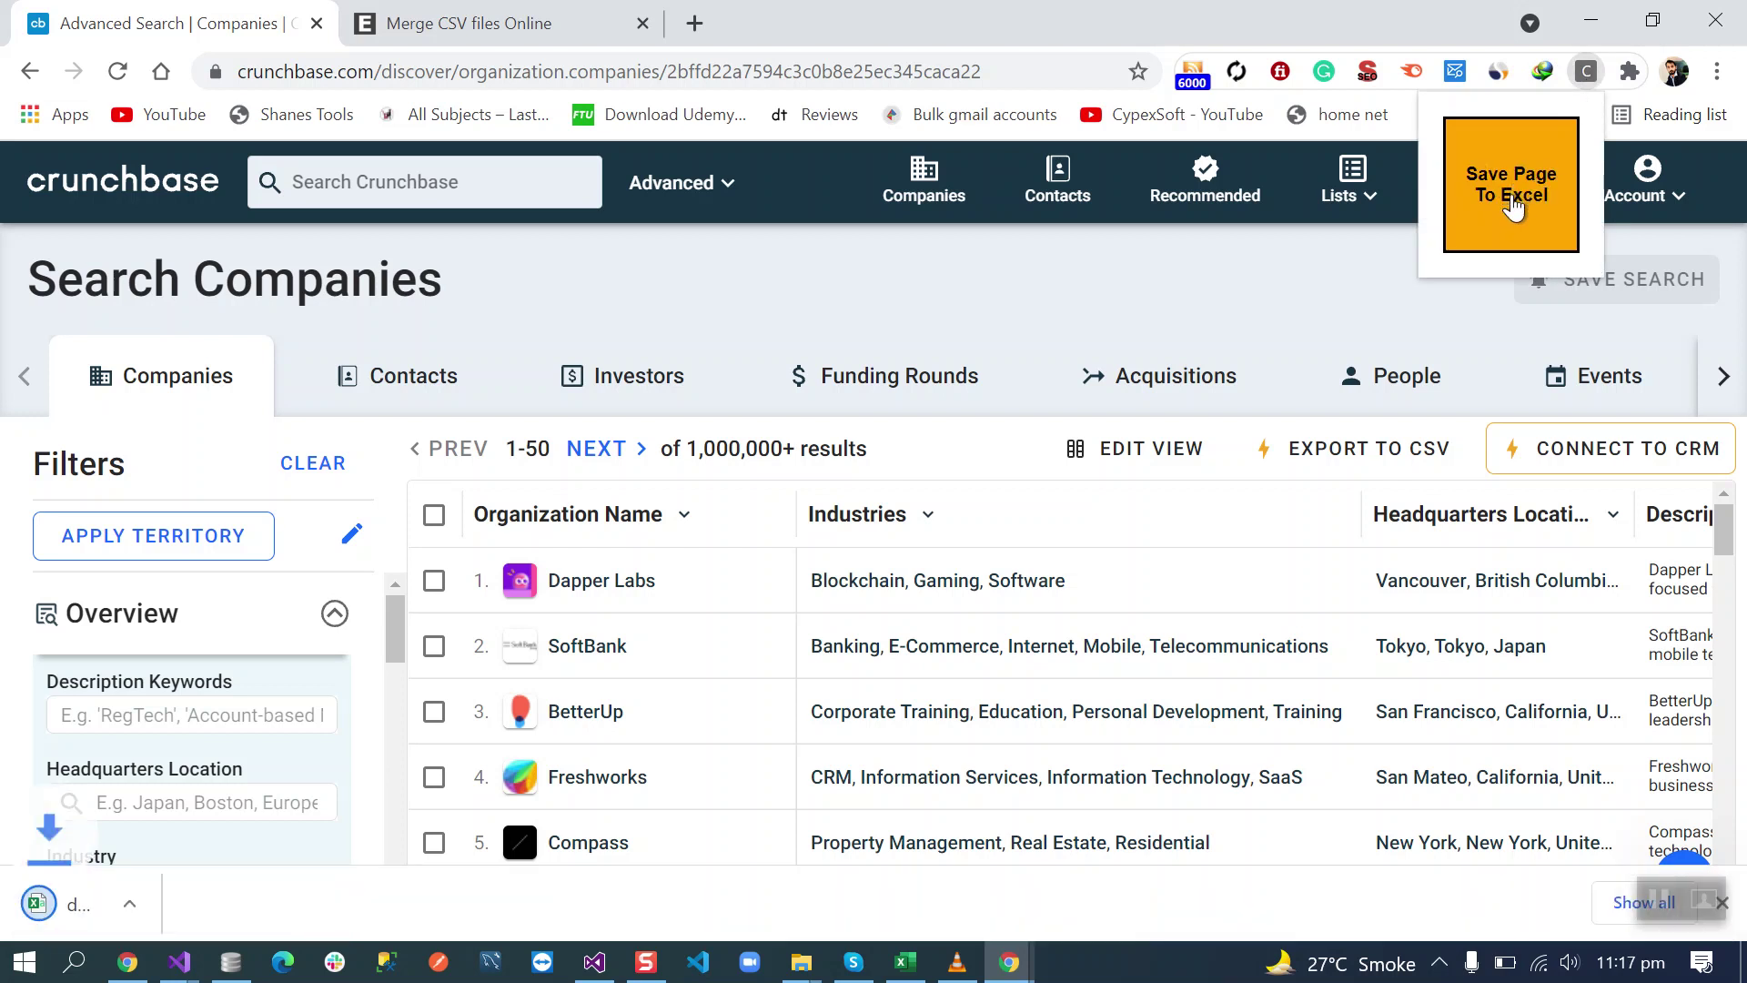
pyautogui.click(163, 913)
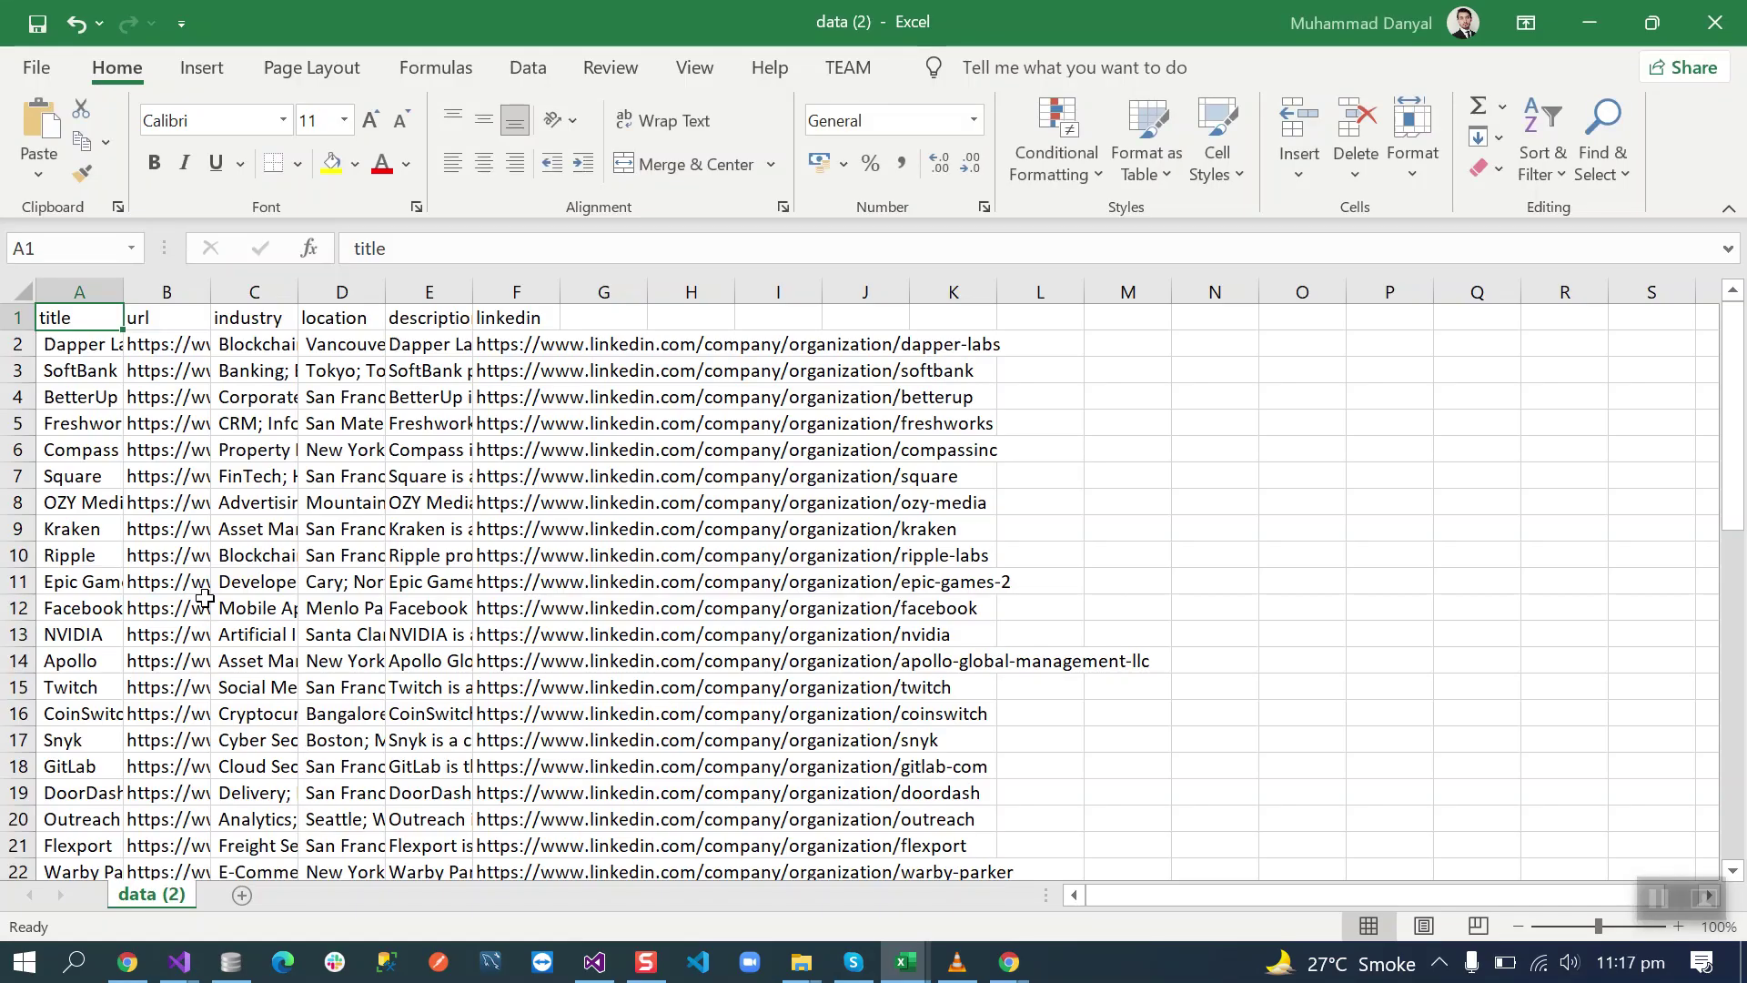
# - Confirm the list ends with Republic in row 51, minimize Excel, and return to Crunchbase
pyautogui.click(80, 554)
pyautogui.hotkey('ctrl', 'Down')
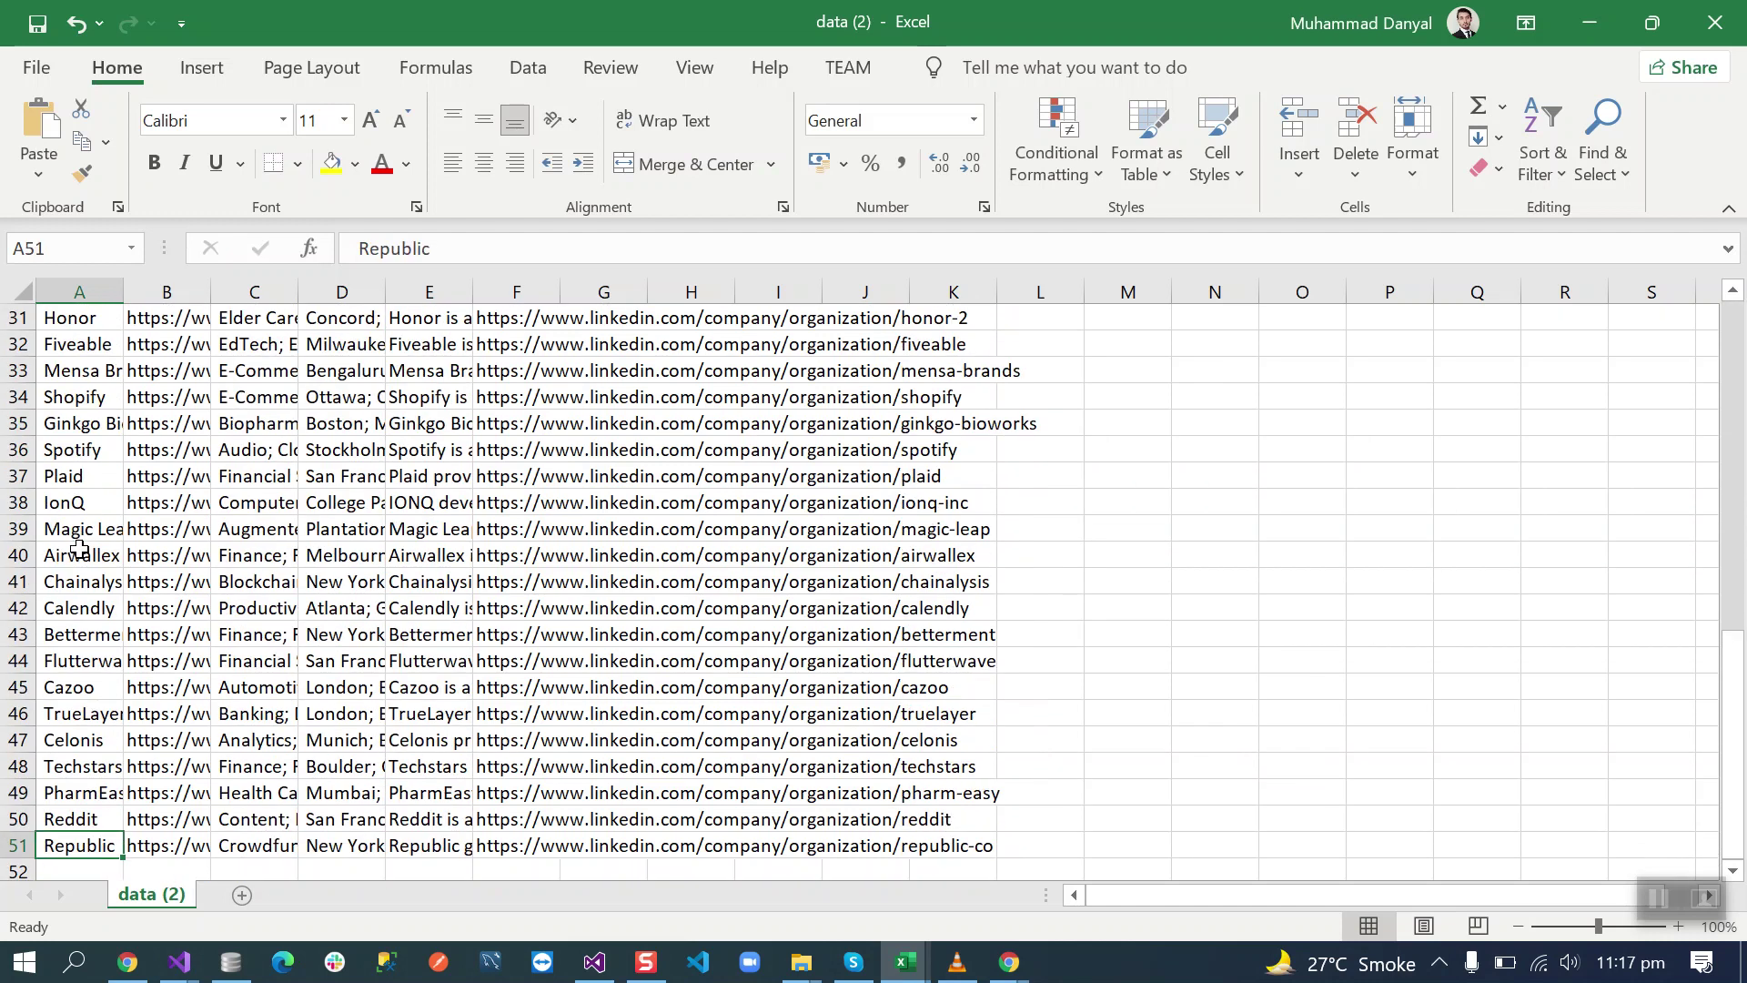
pyautogui.hotkey('alt', 'Tab')
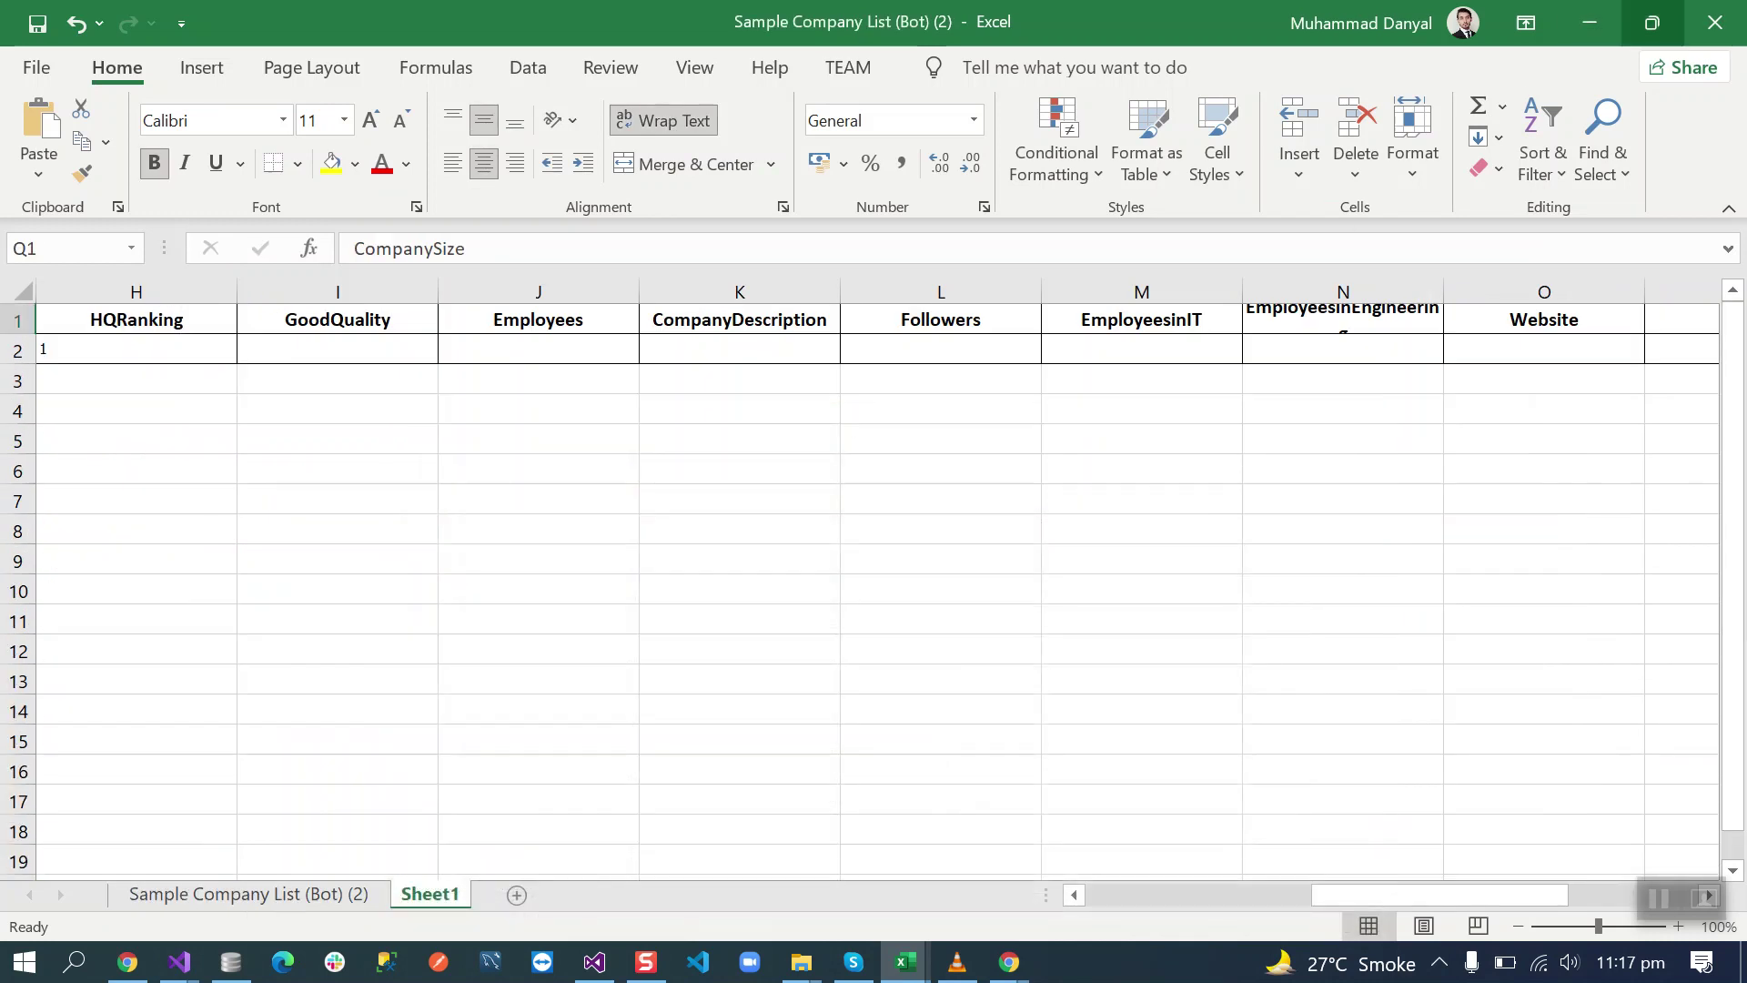
pyautogui.click(1526, 24)
pyautogui.click(1589, 23)
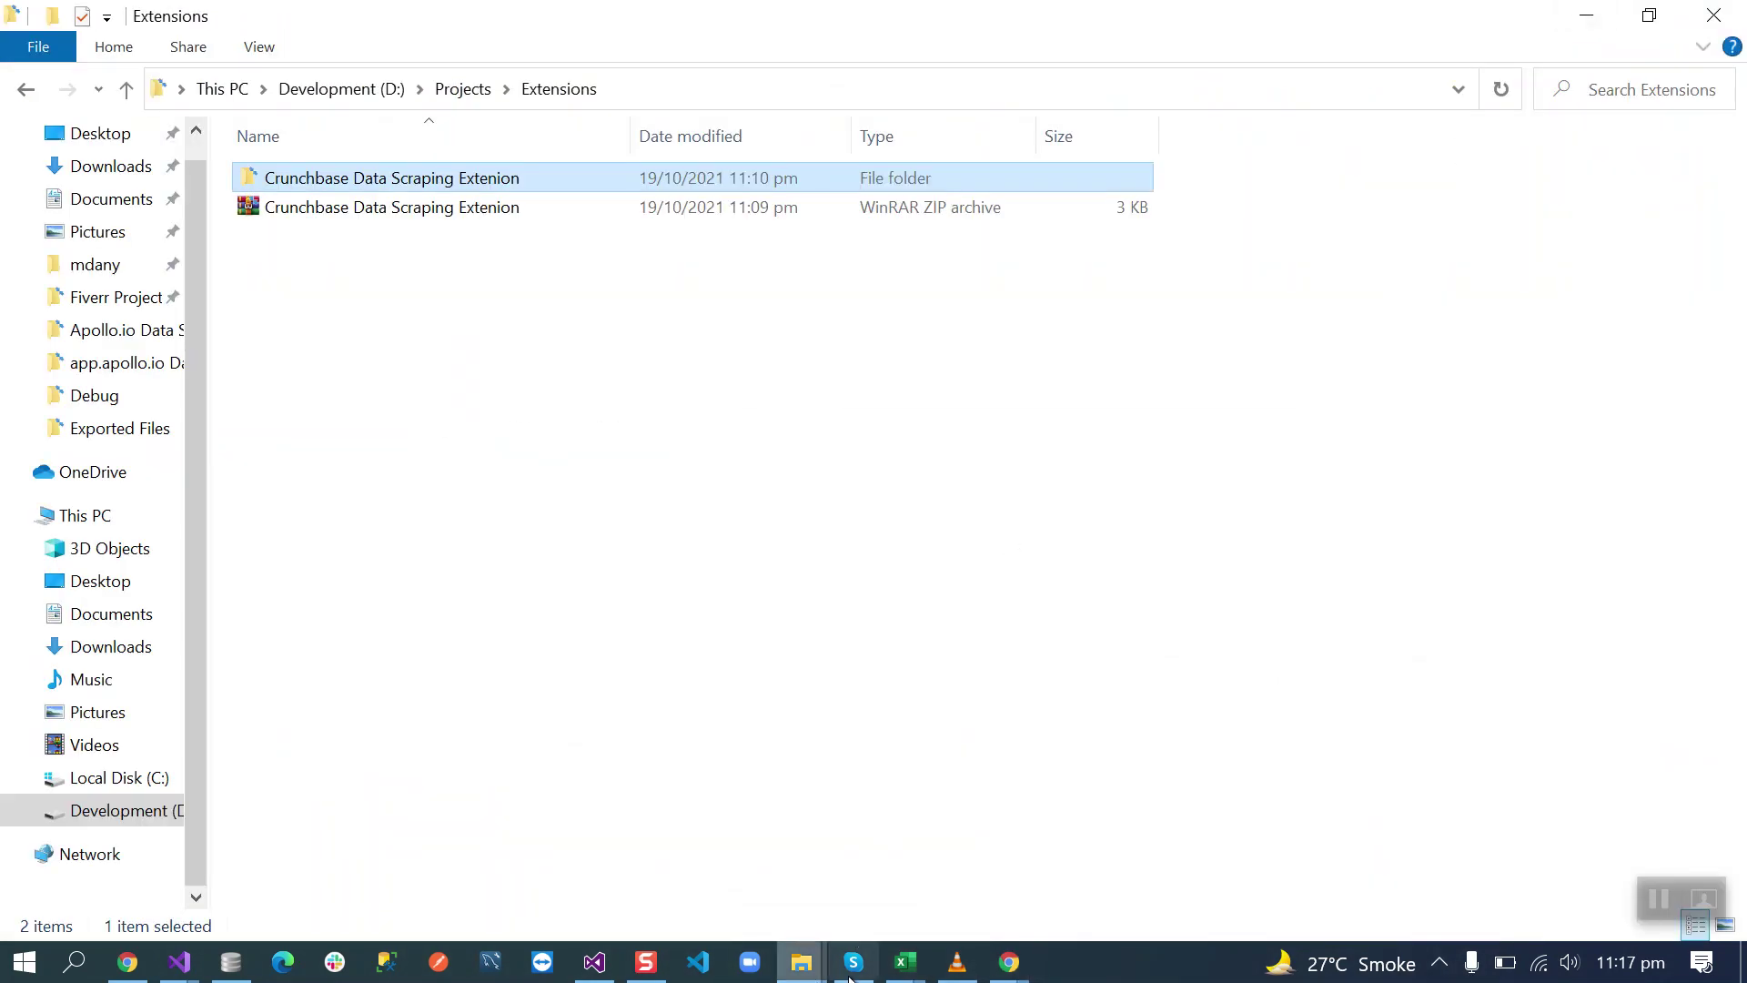
pyautogui.click(1010, 965)
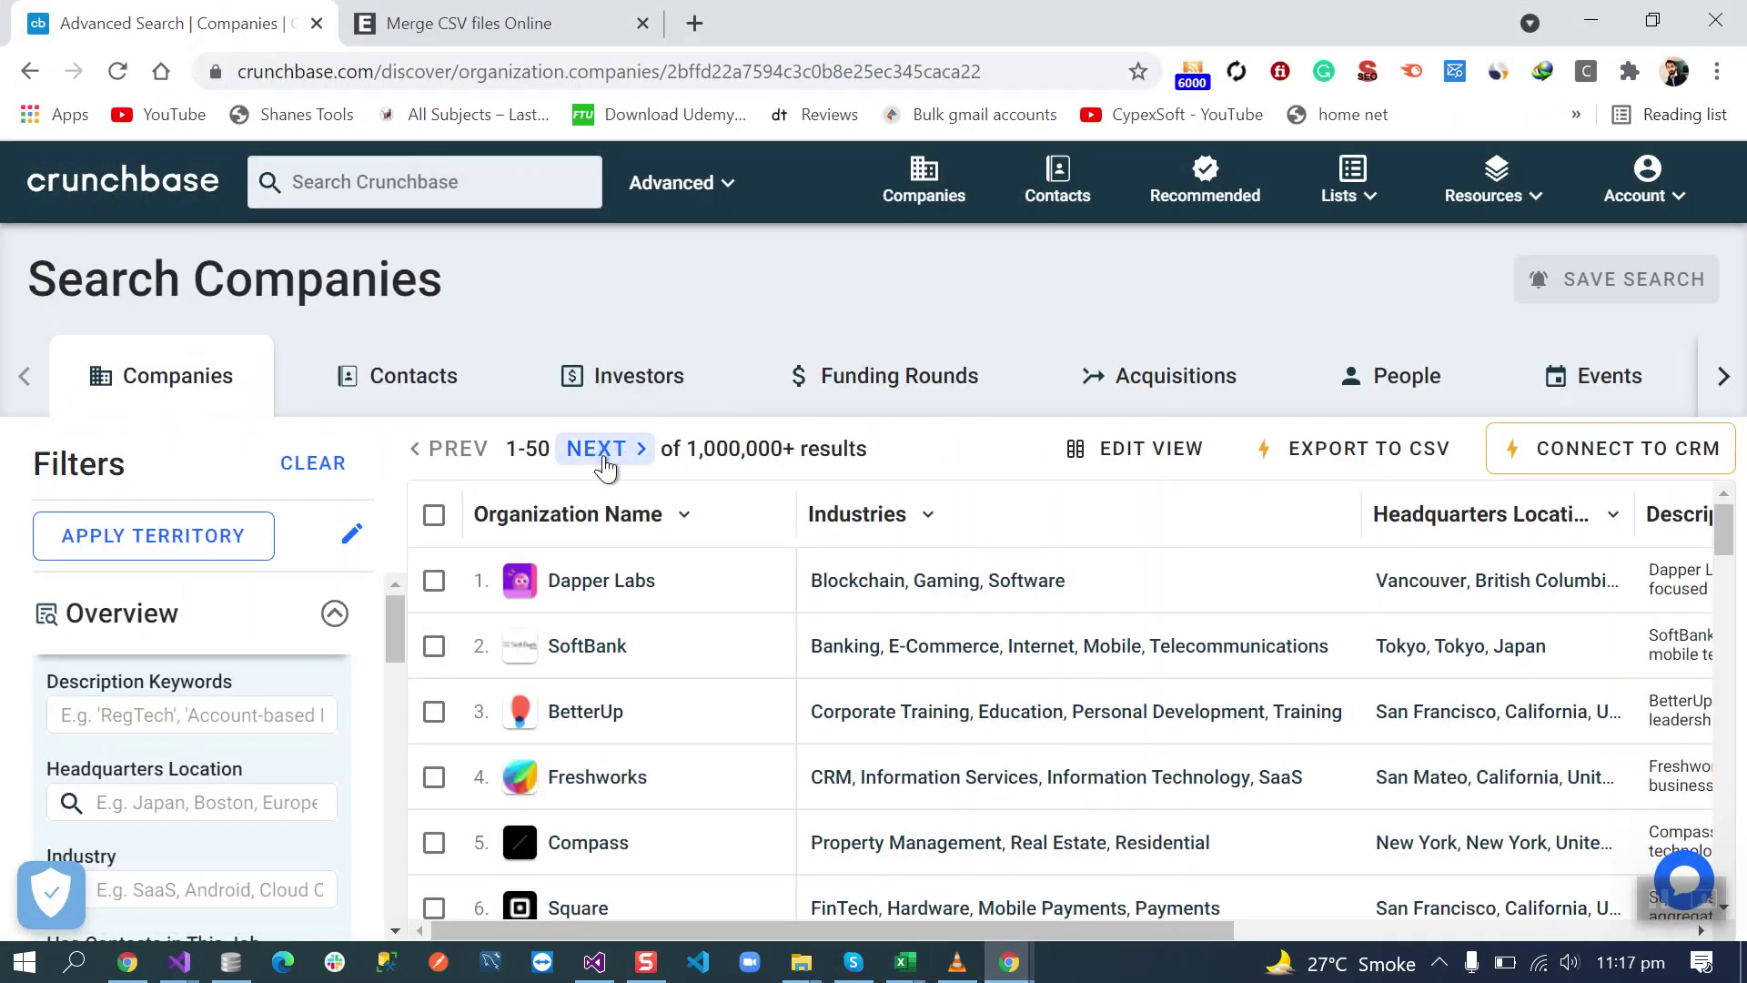
# - Save result pages 51–100 and 101–150 as CSVs using the extension
pyautogui.click(597, 448)
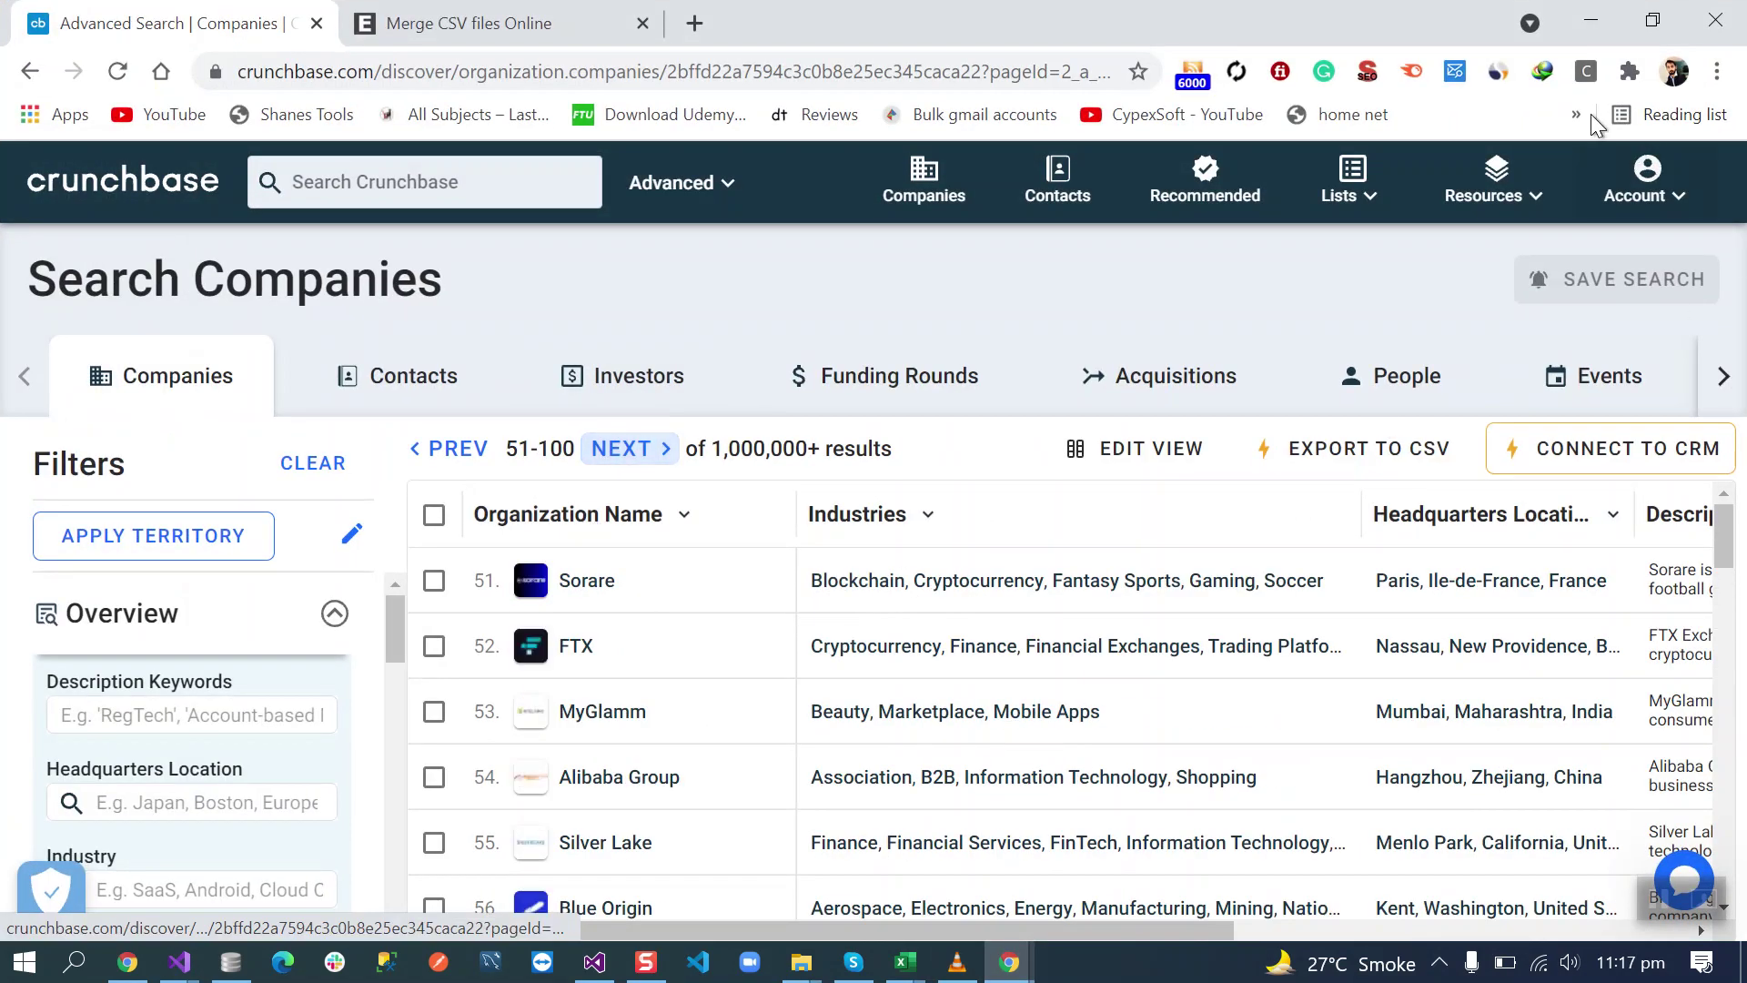
pyautogui.click(1588, 71)
pyautogui.click(1511, 184)
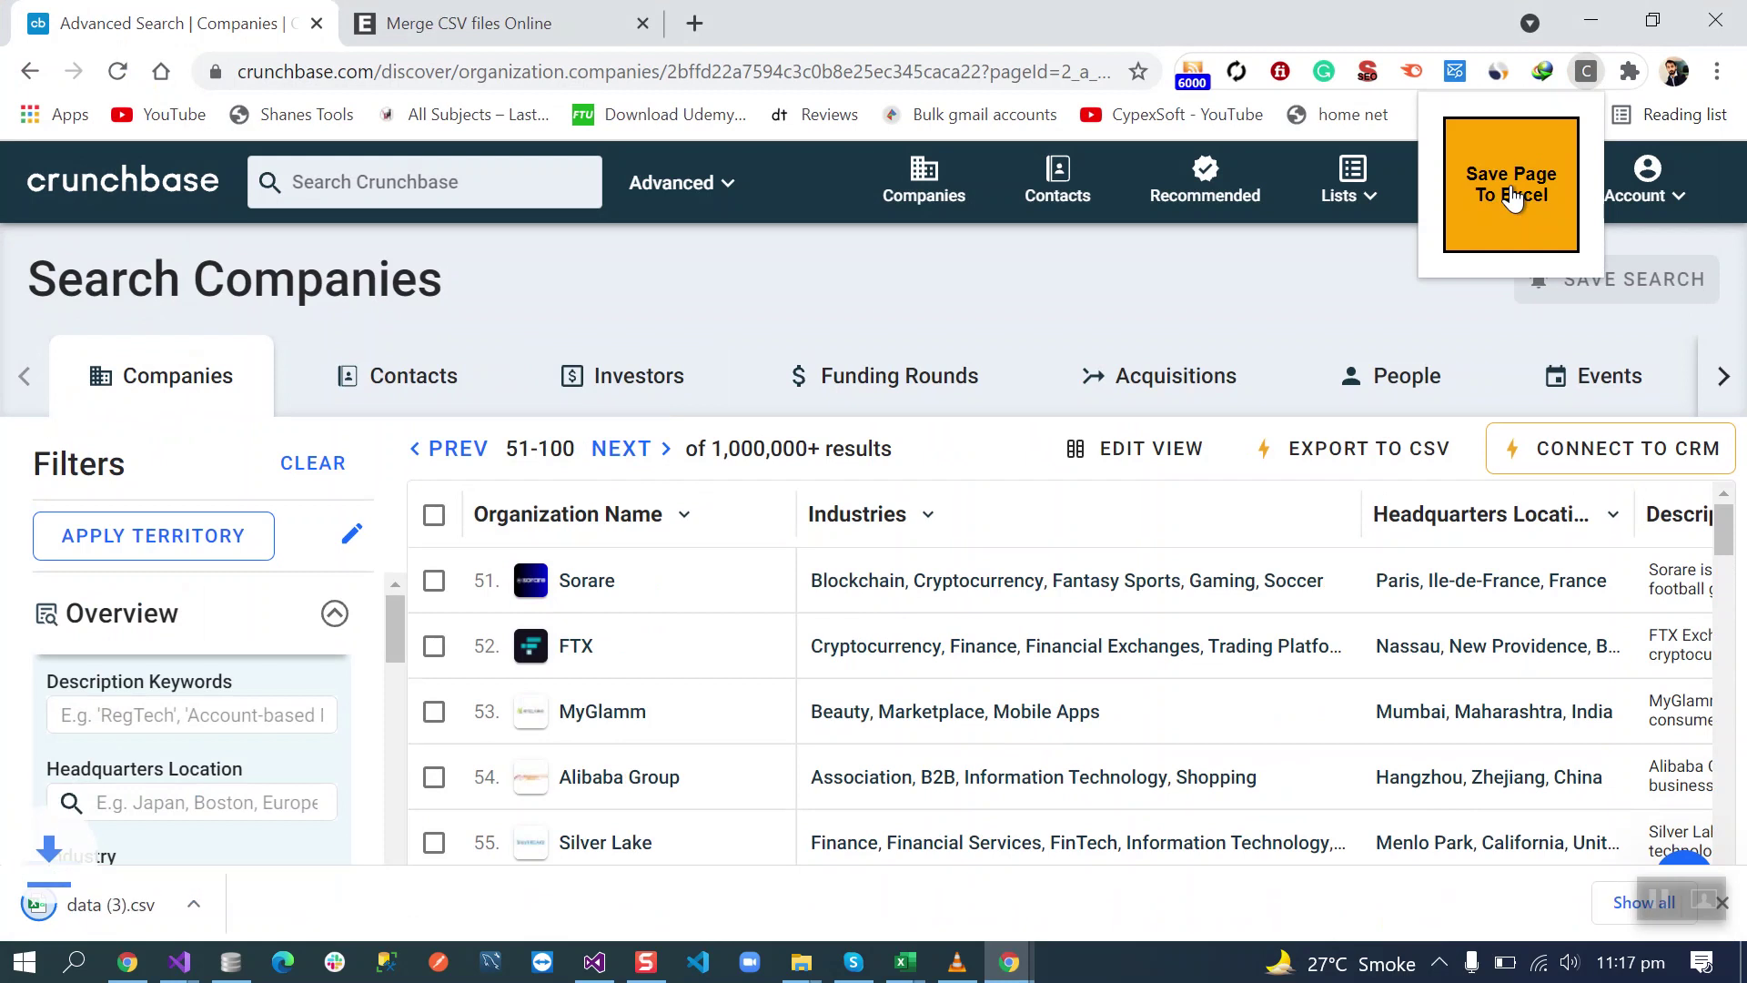
pyautogui.click(622, 447)
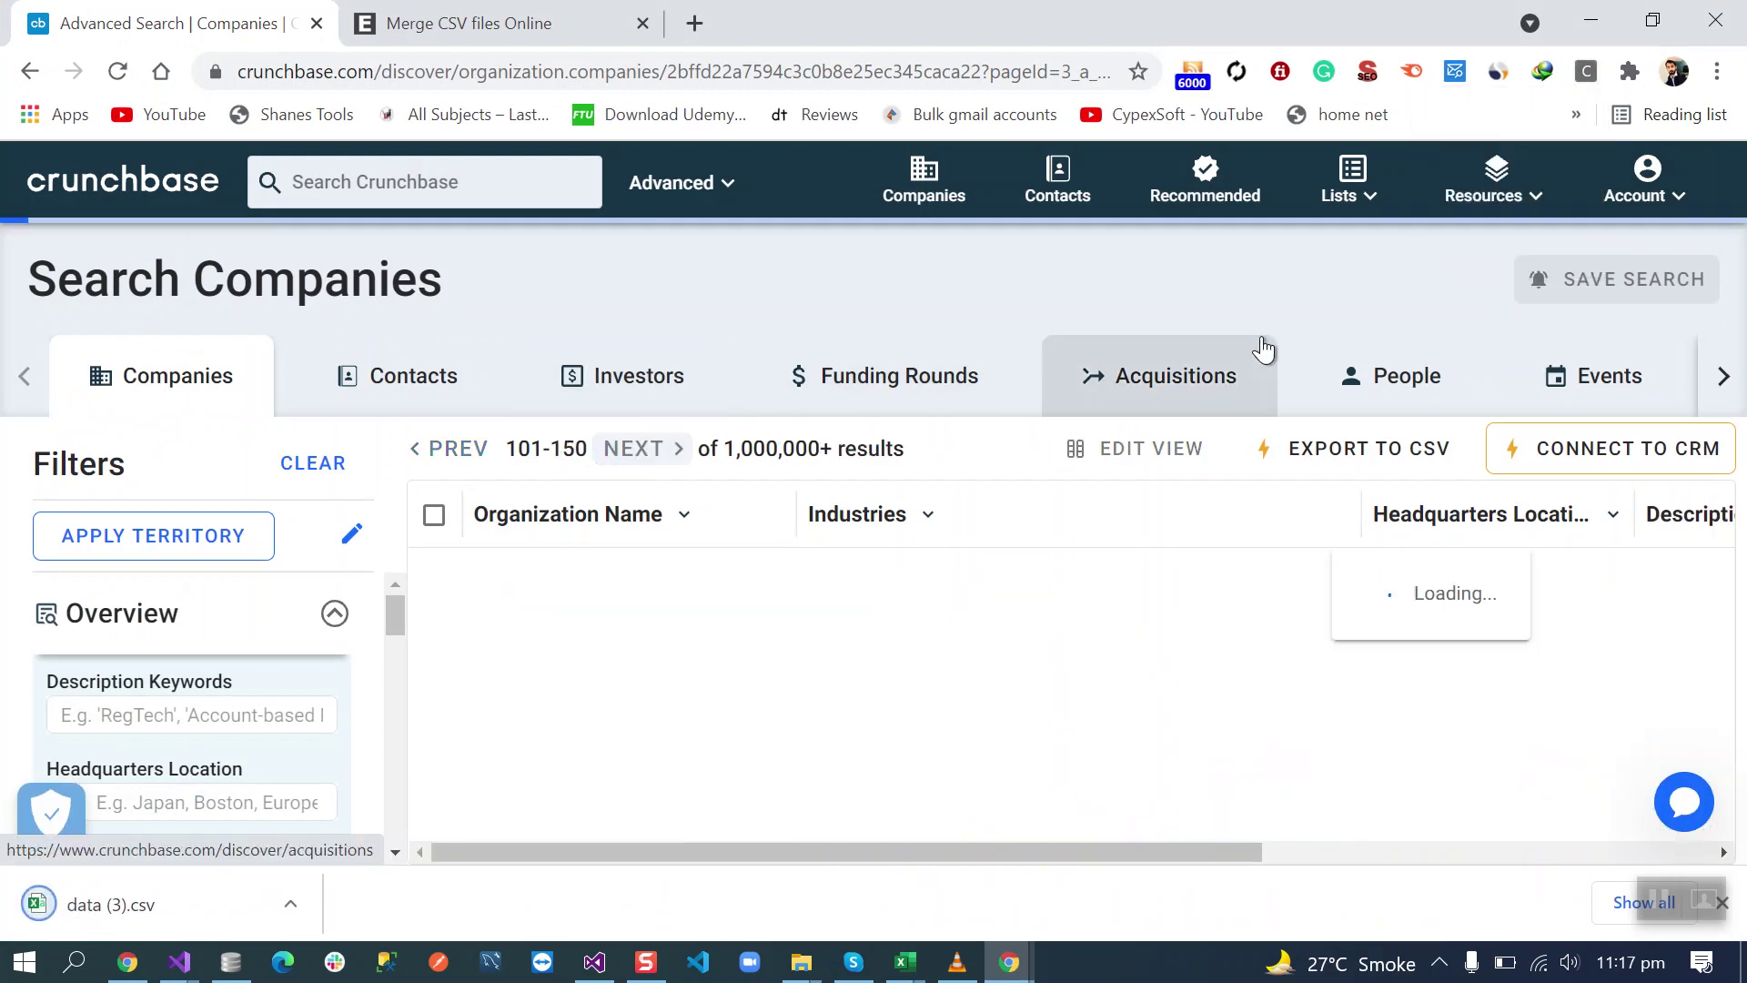
pyautogui.click(1586, 72)
pyautogui.click(1512, 183)
# - Move to results 151–200 and save that page as a CSV
pyautogui.click(635, 448)
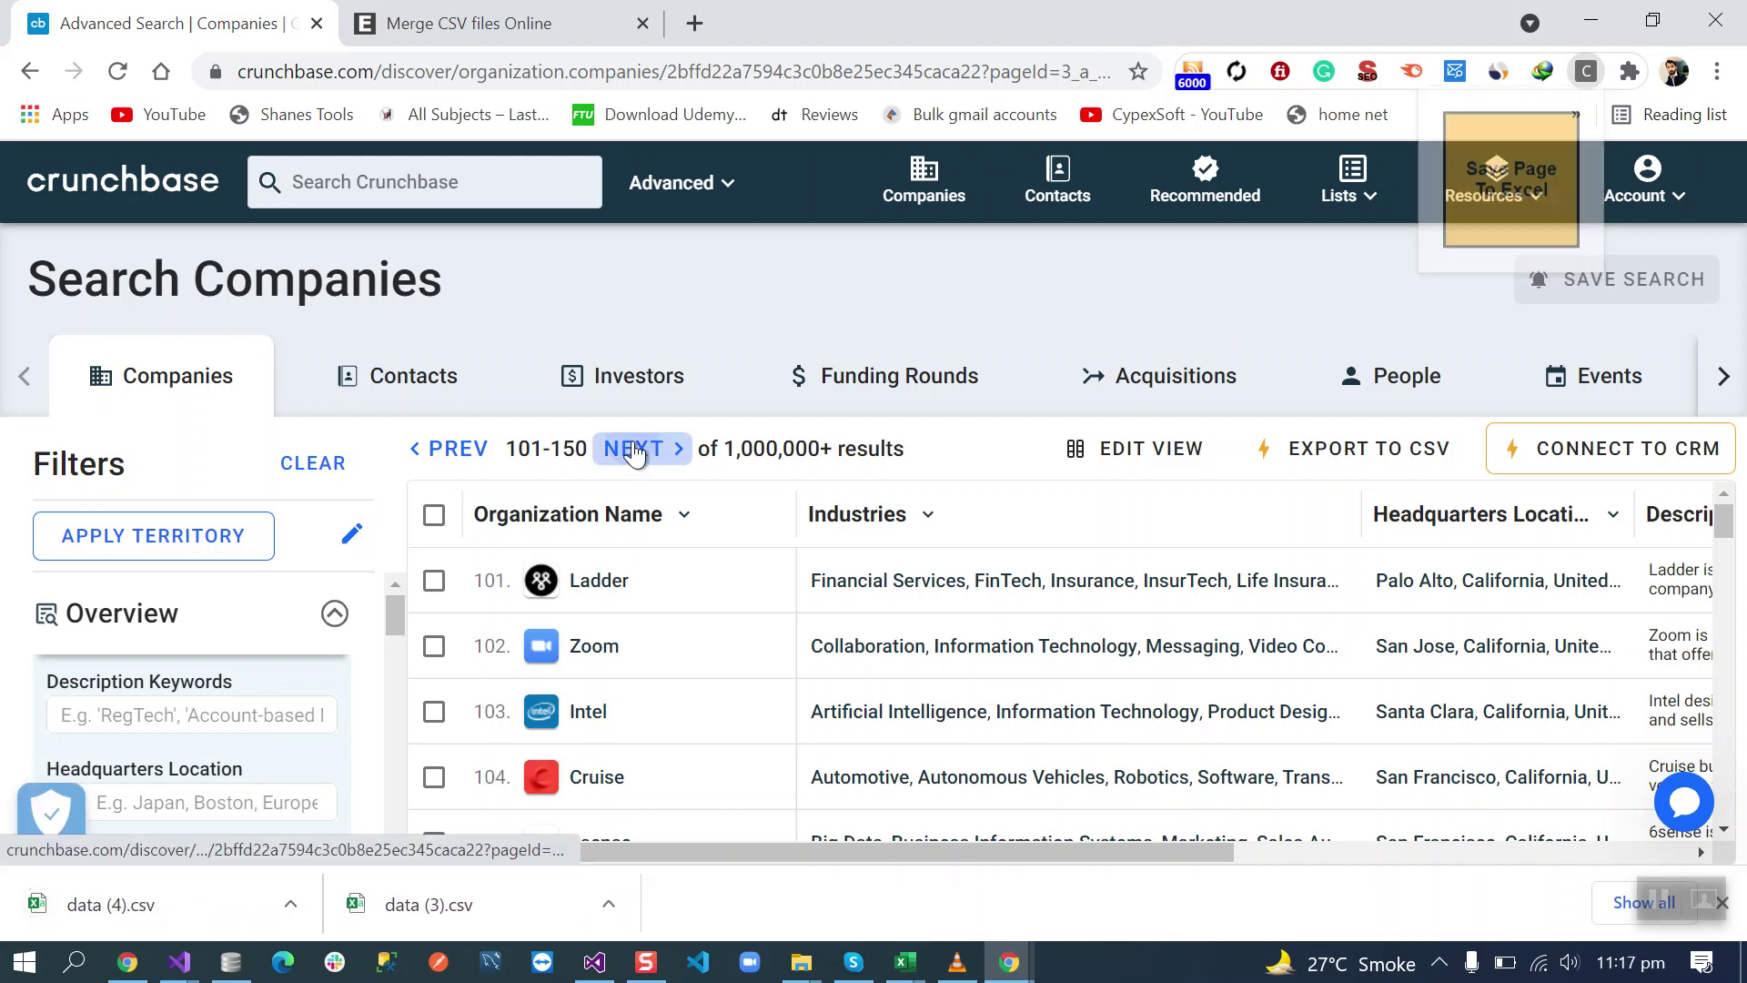
pyautogui.click(1583, 70)
pyautogui.click(1510, 183)
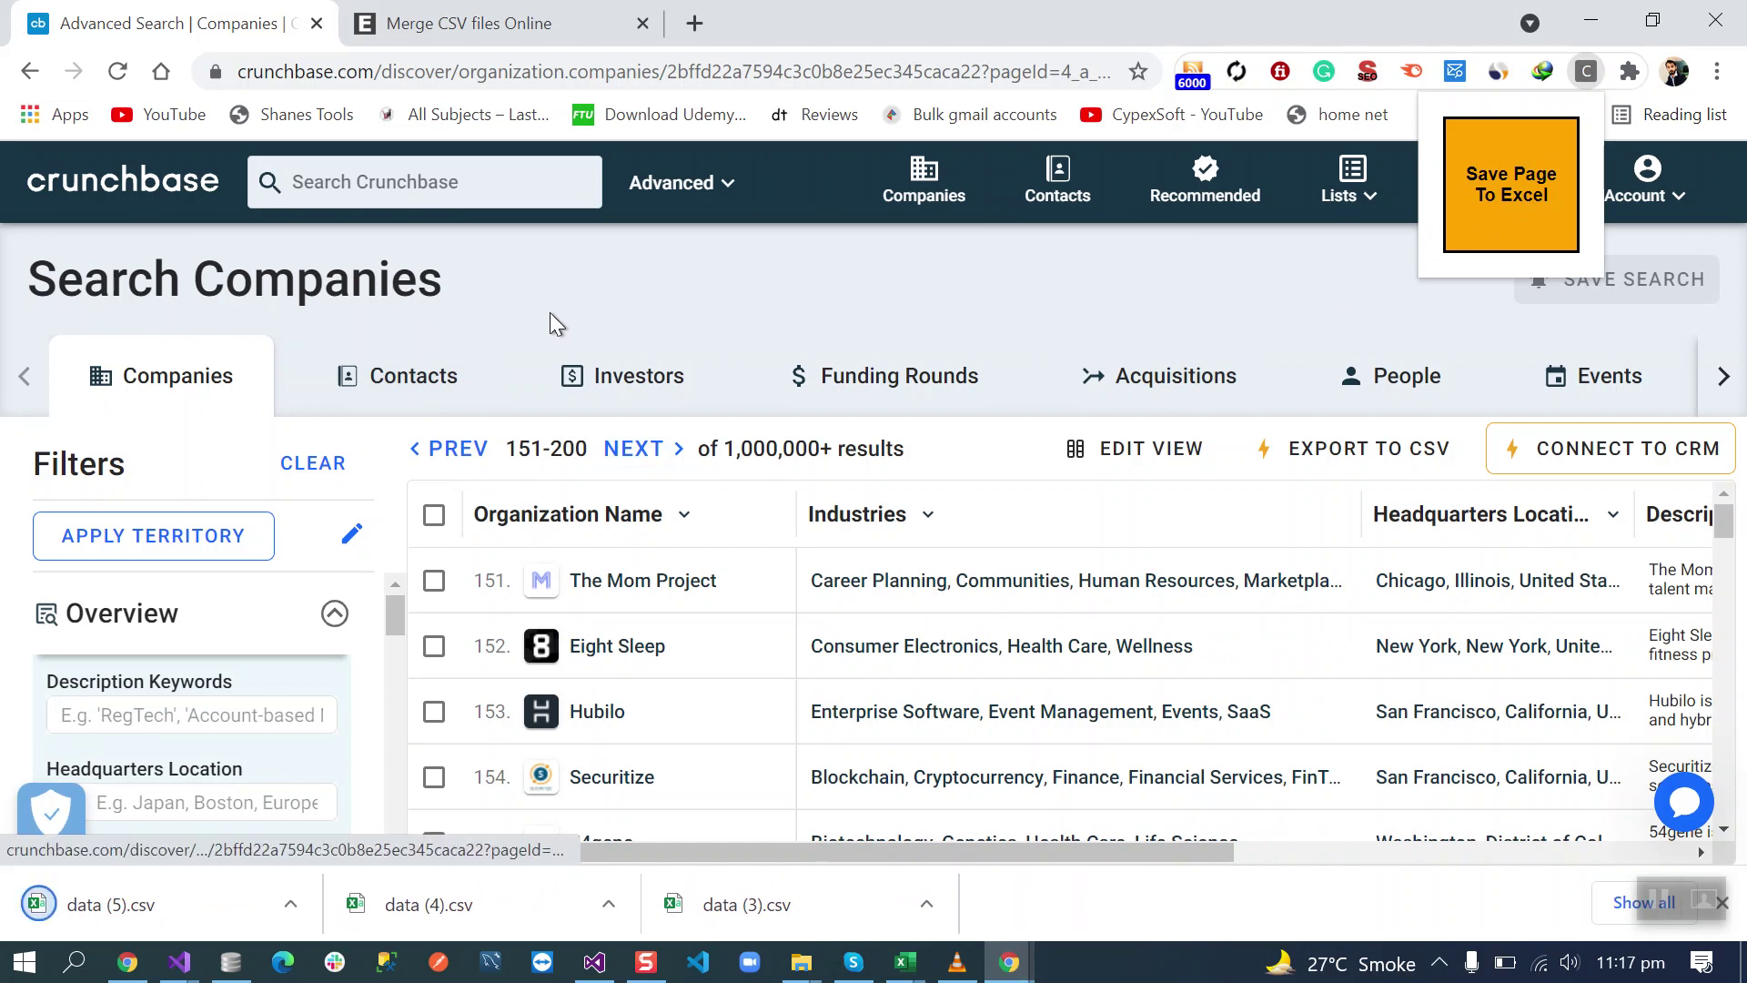
pyautogui.moveTo(464, 281); pyautogui.dragTo(28, 279)
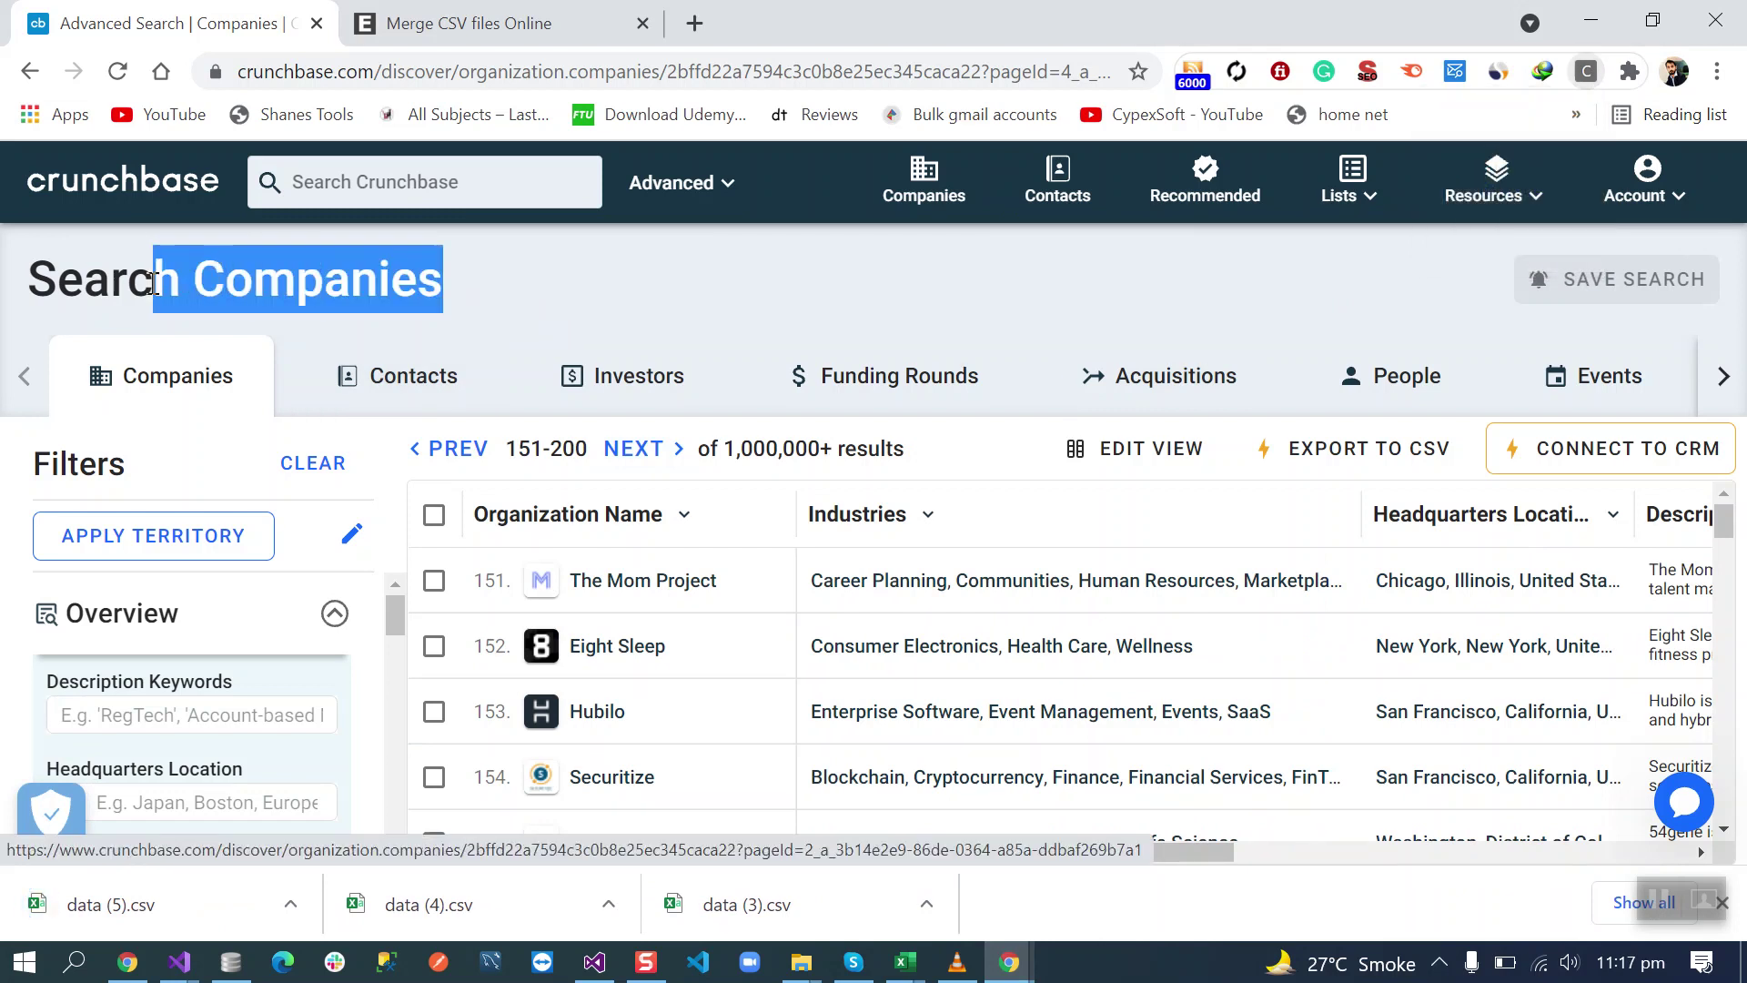
pyautogui.click(214, 71)
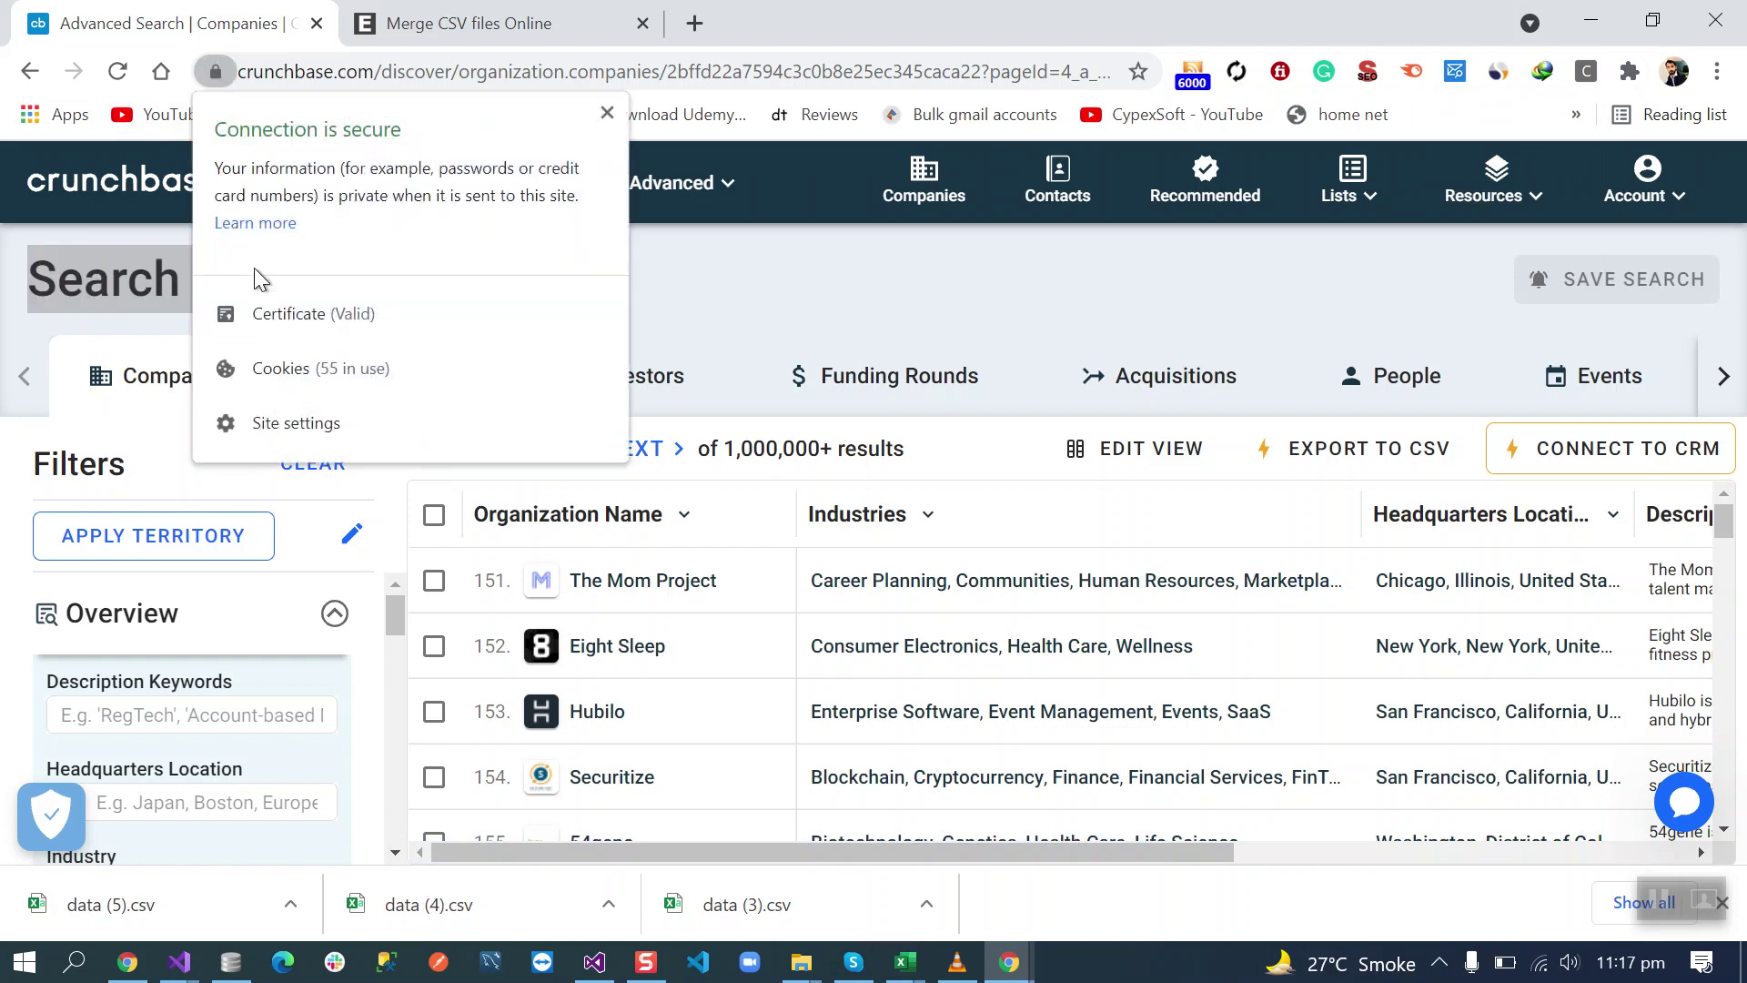
pyautogui.click(284, 317)
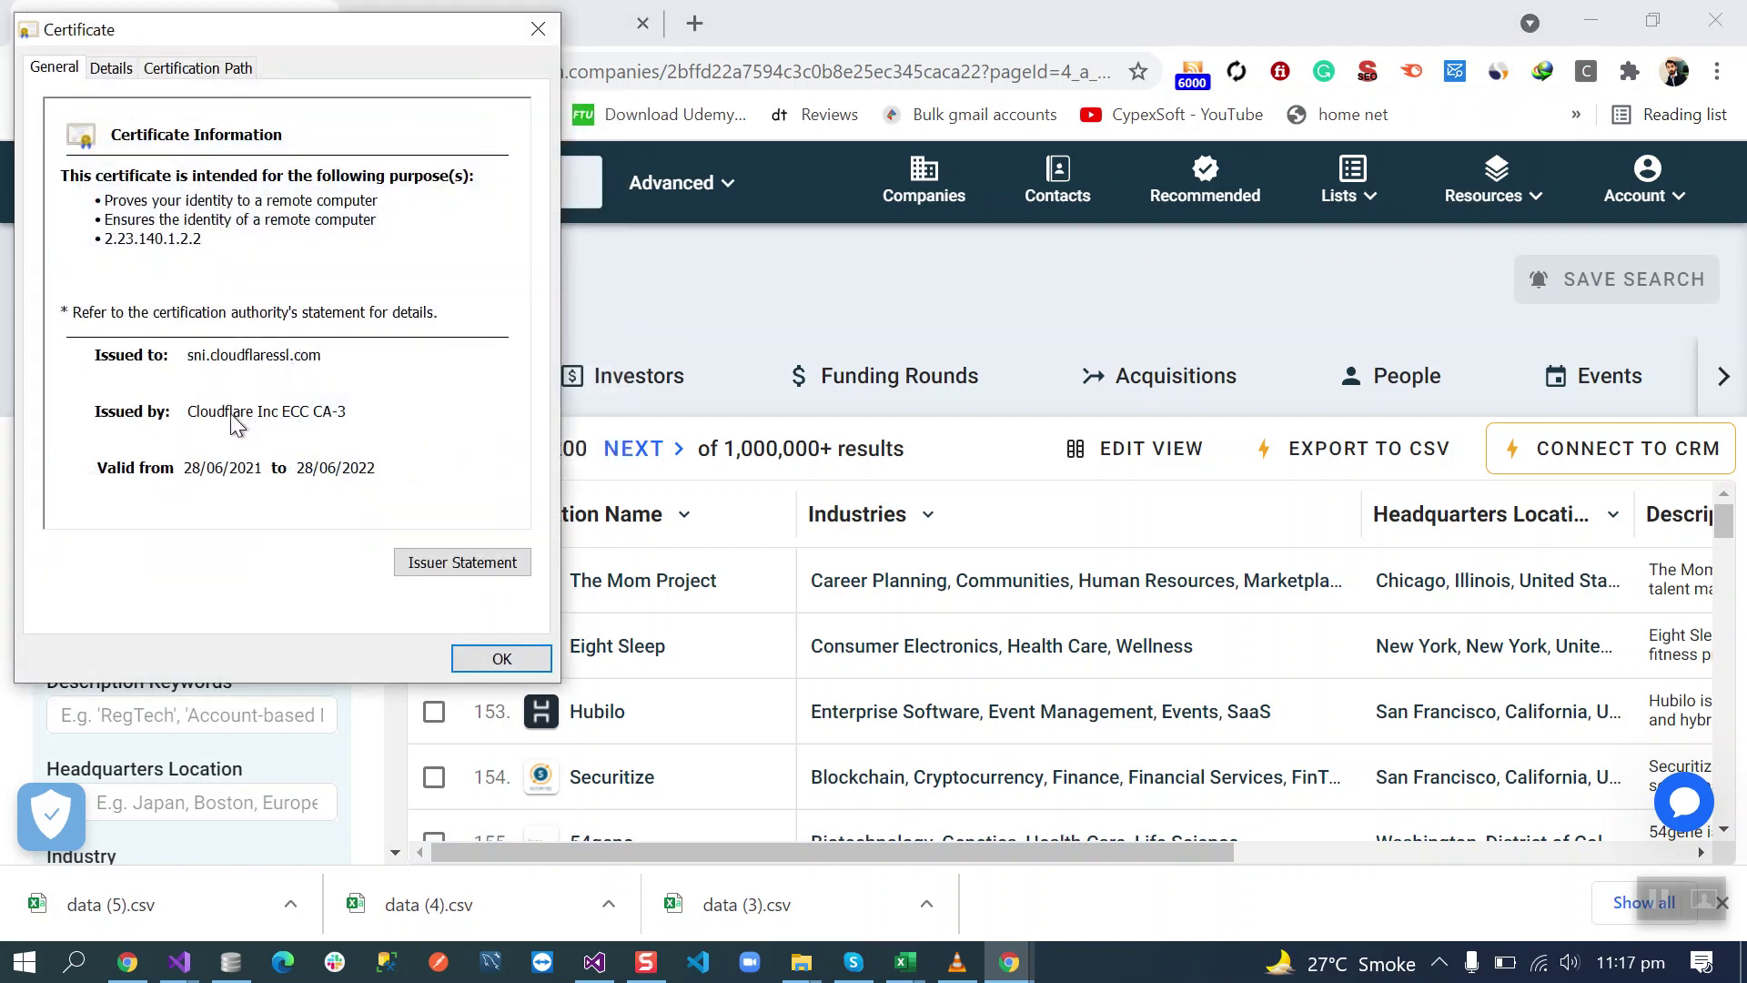
pyautogui.hotkey('shift', 'Tab')
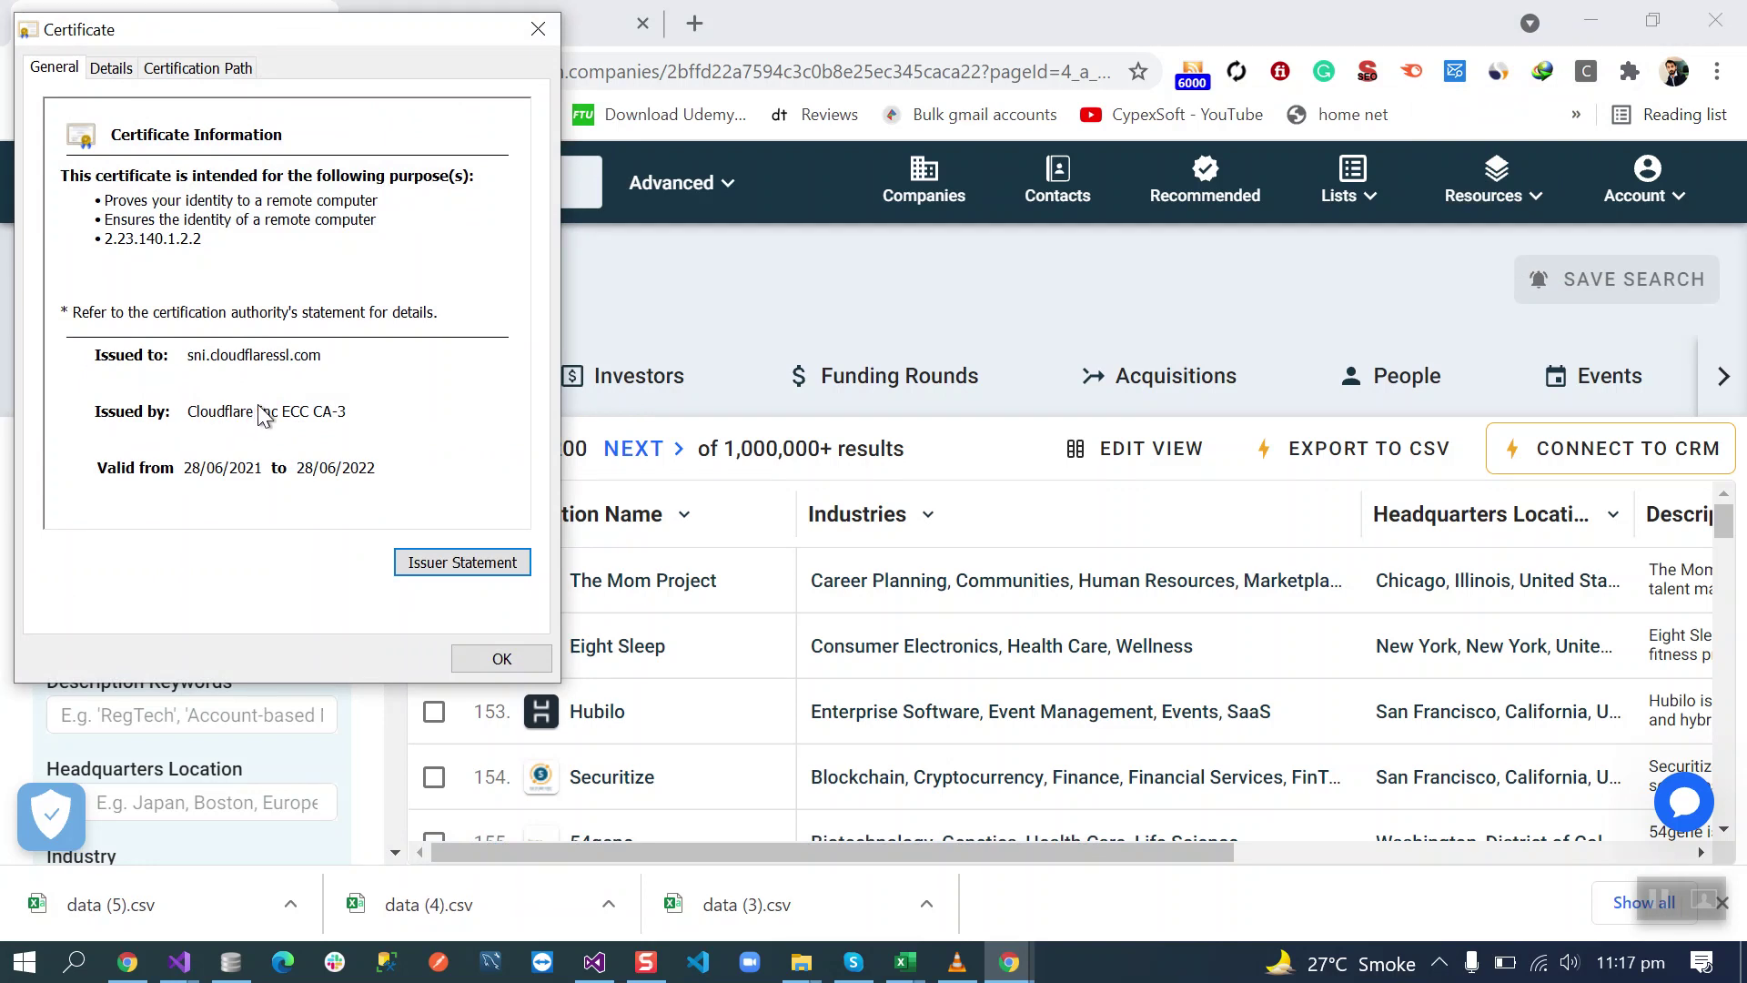
pyautogui.click(502, 660)
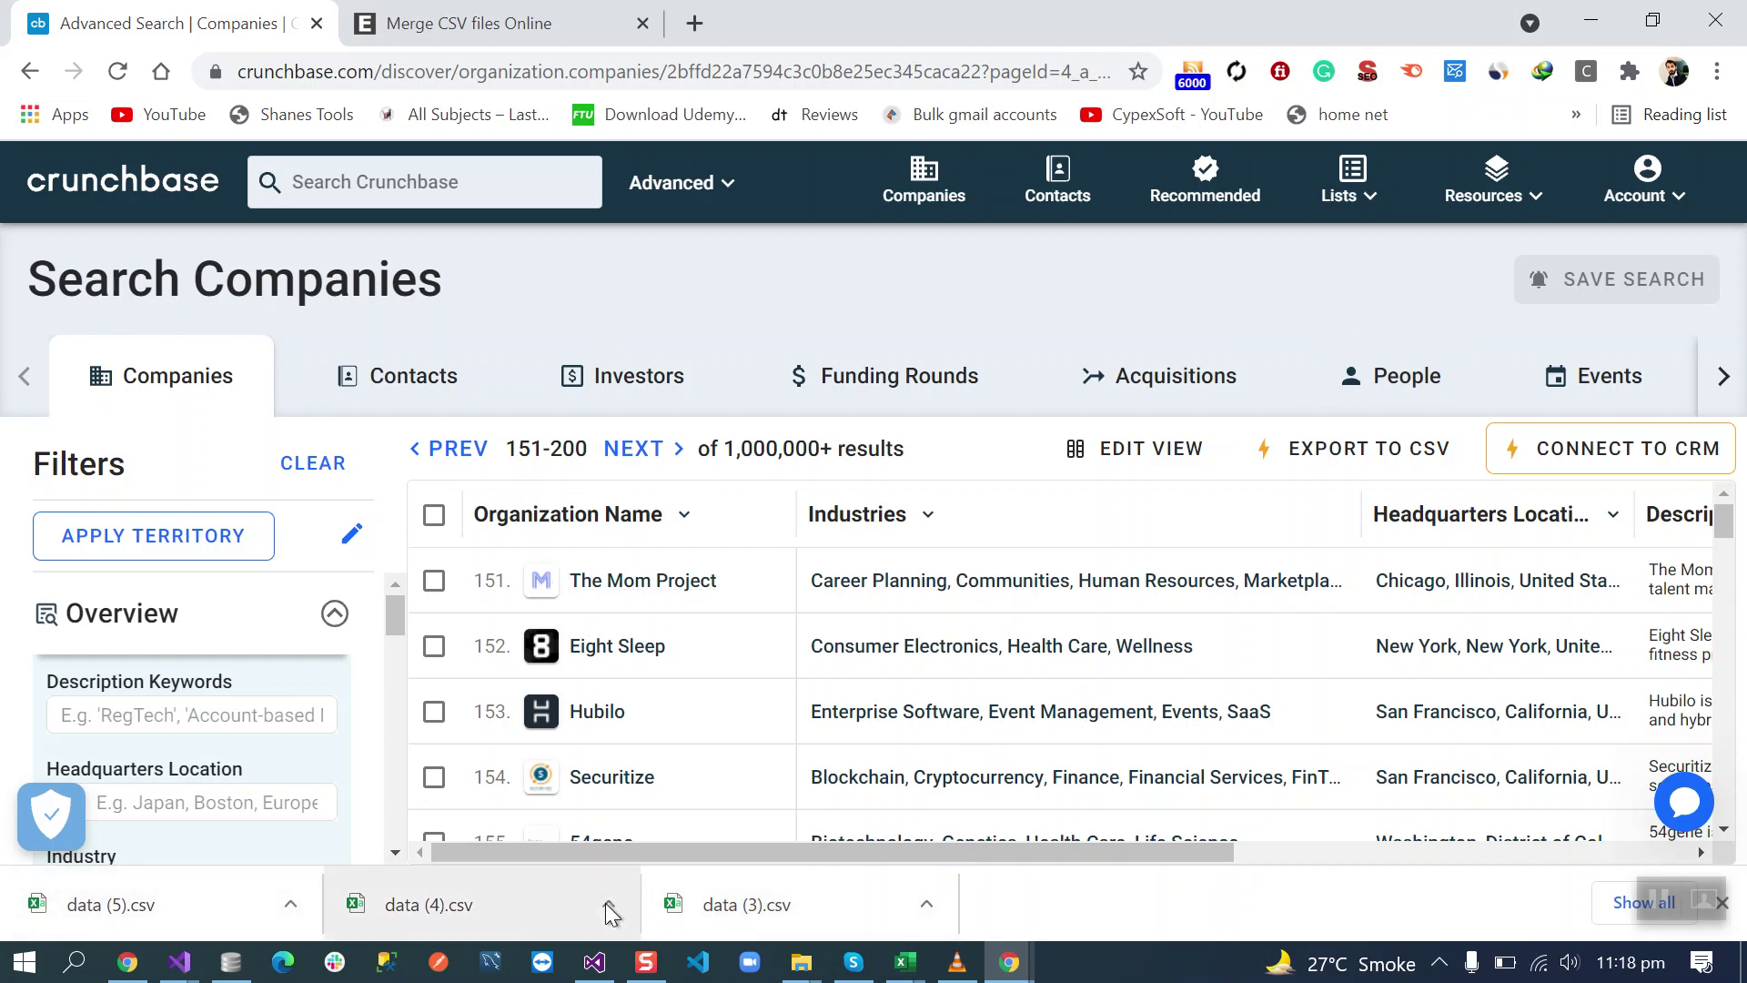
# - Switch to the Merge CSV files tab, look at data (5) and data (3) in the picker, then cancel
pyautogui.click(464, 23)
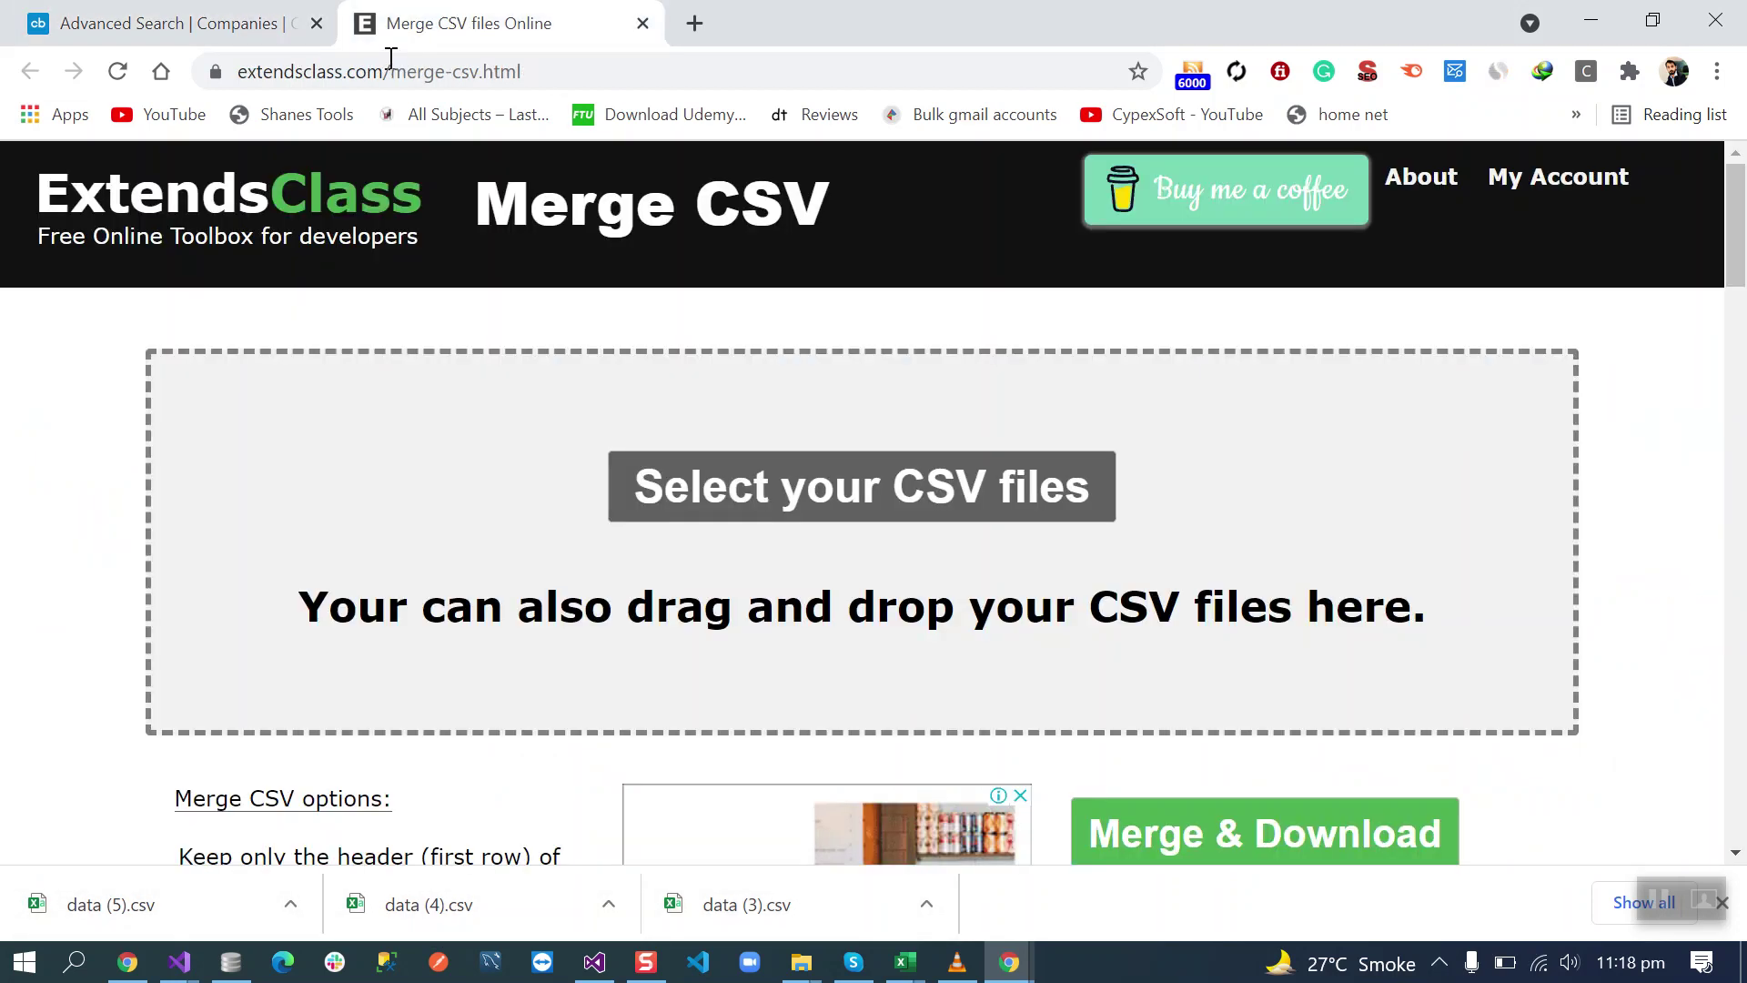
pyautogui.click(317, 72)
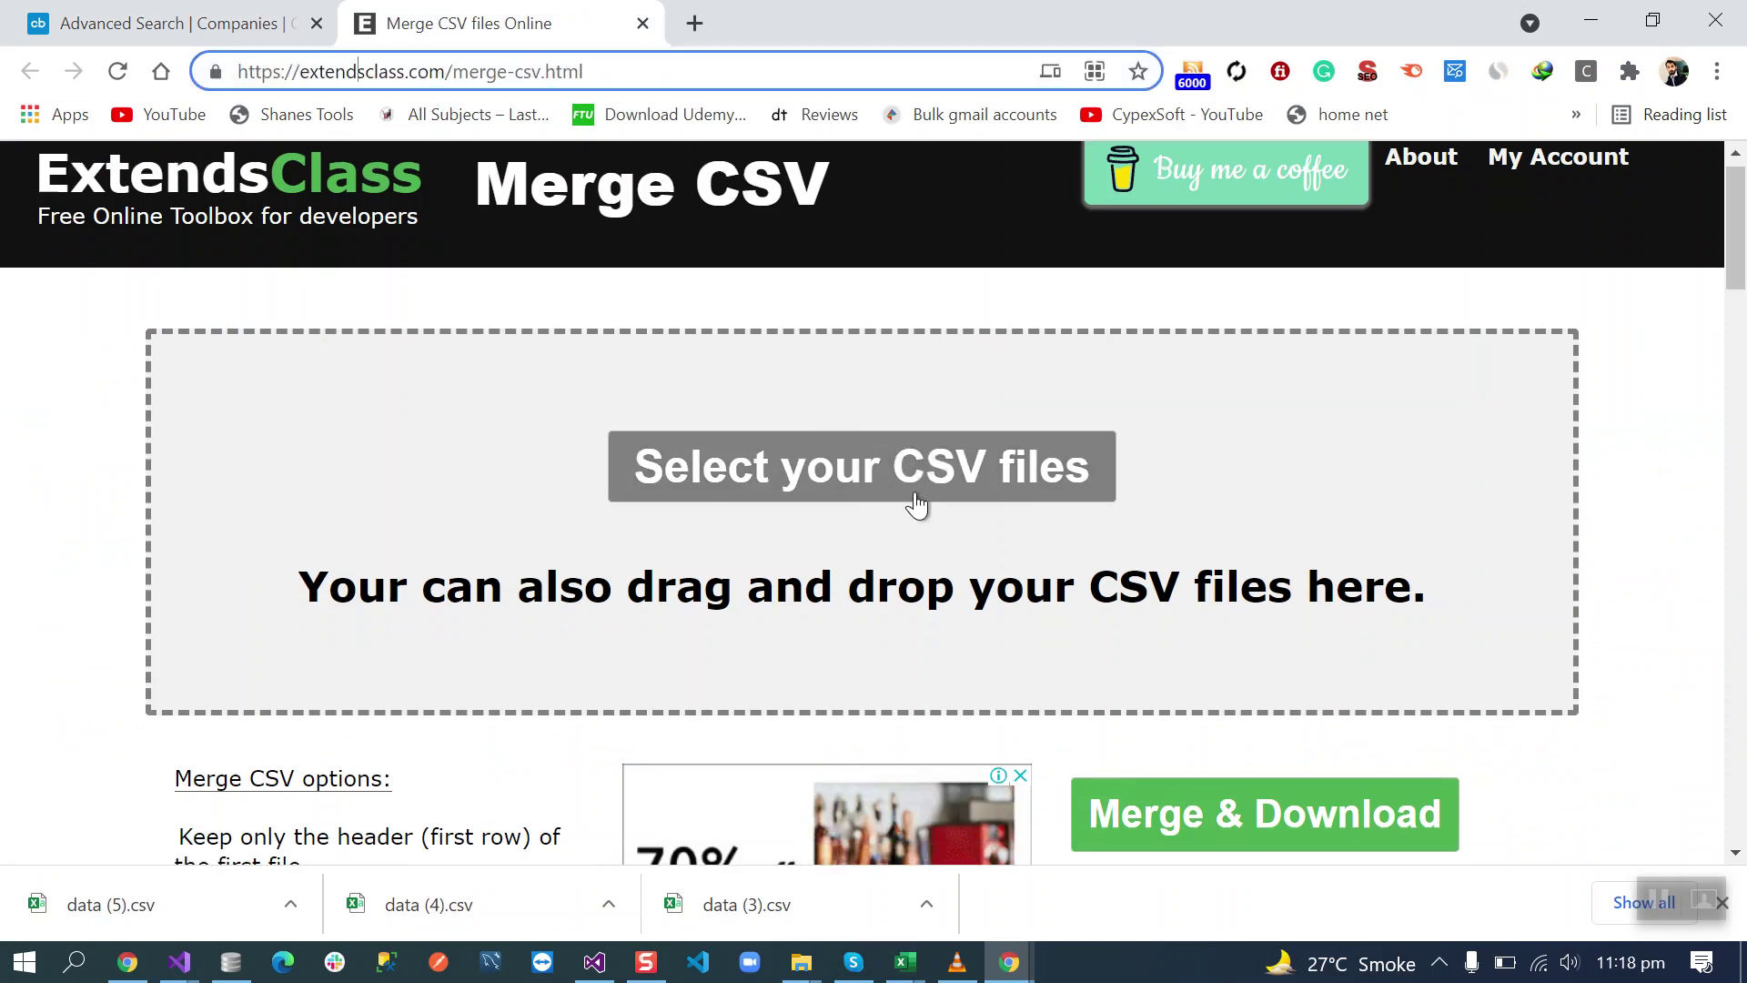
pyautogui.scroll(-4, 918, 491)
pyautogui.scroll(4, 917, 502)
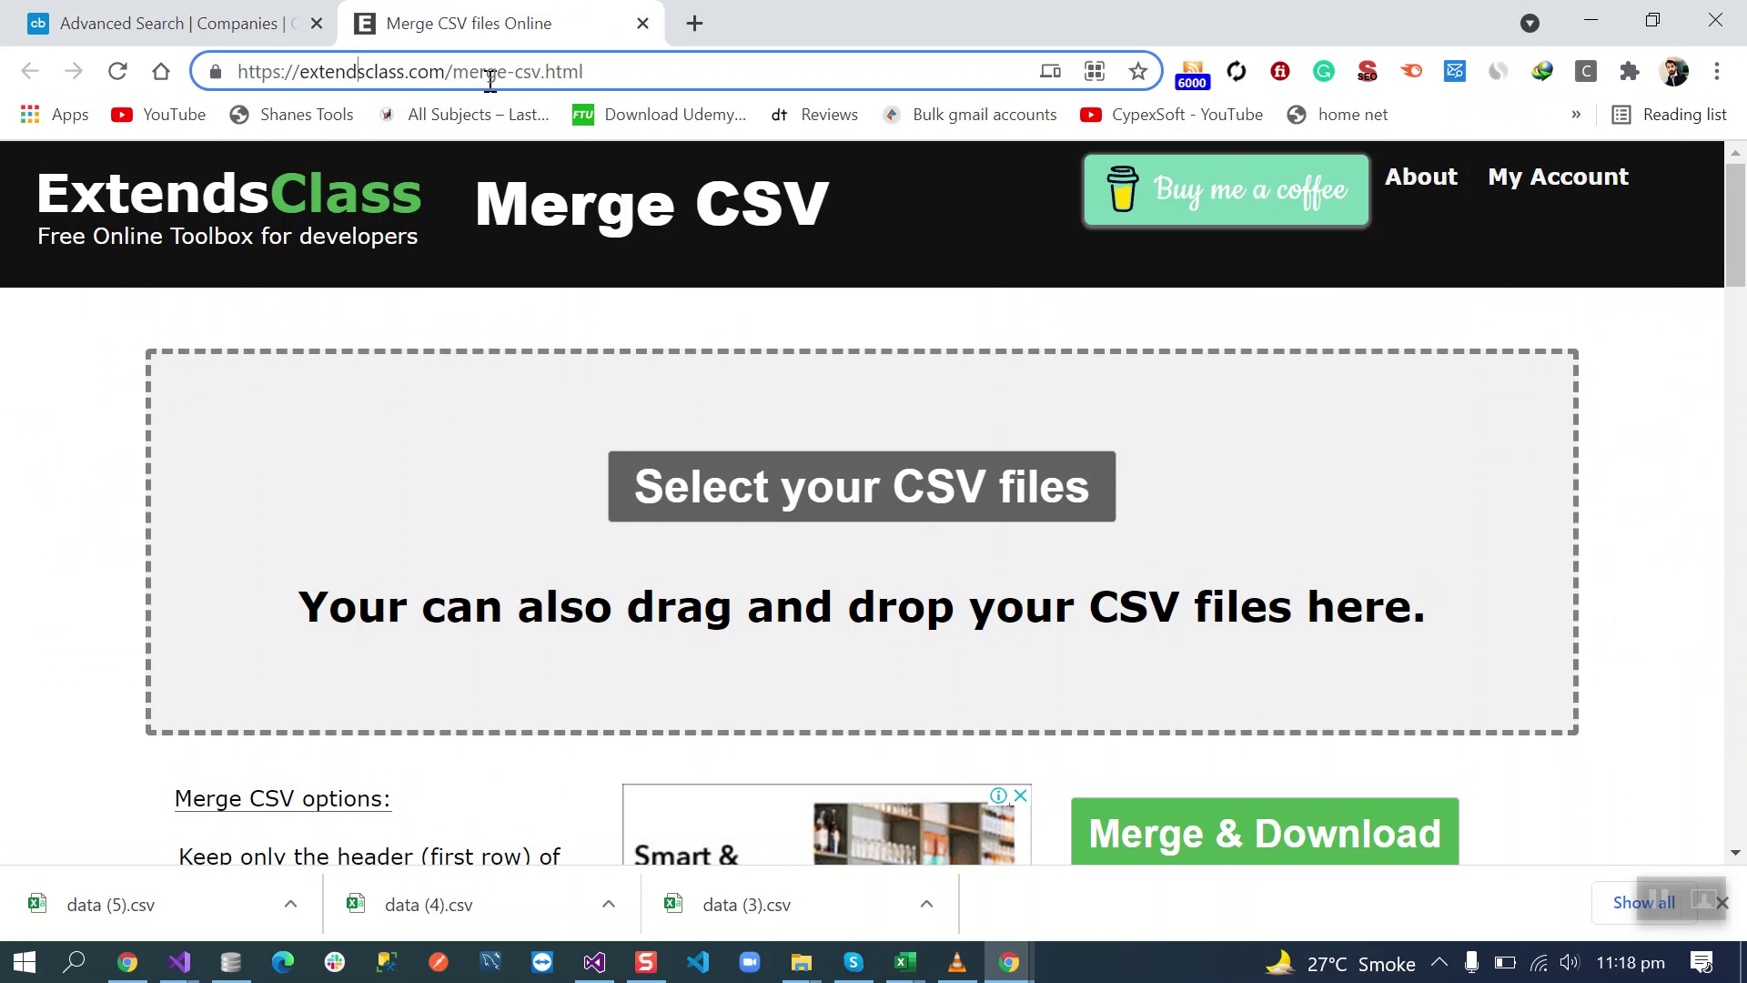
pyautogui.click(851, 489)
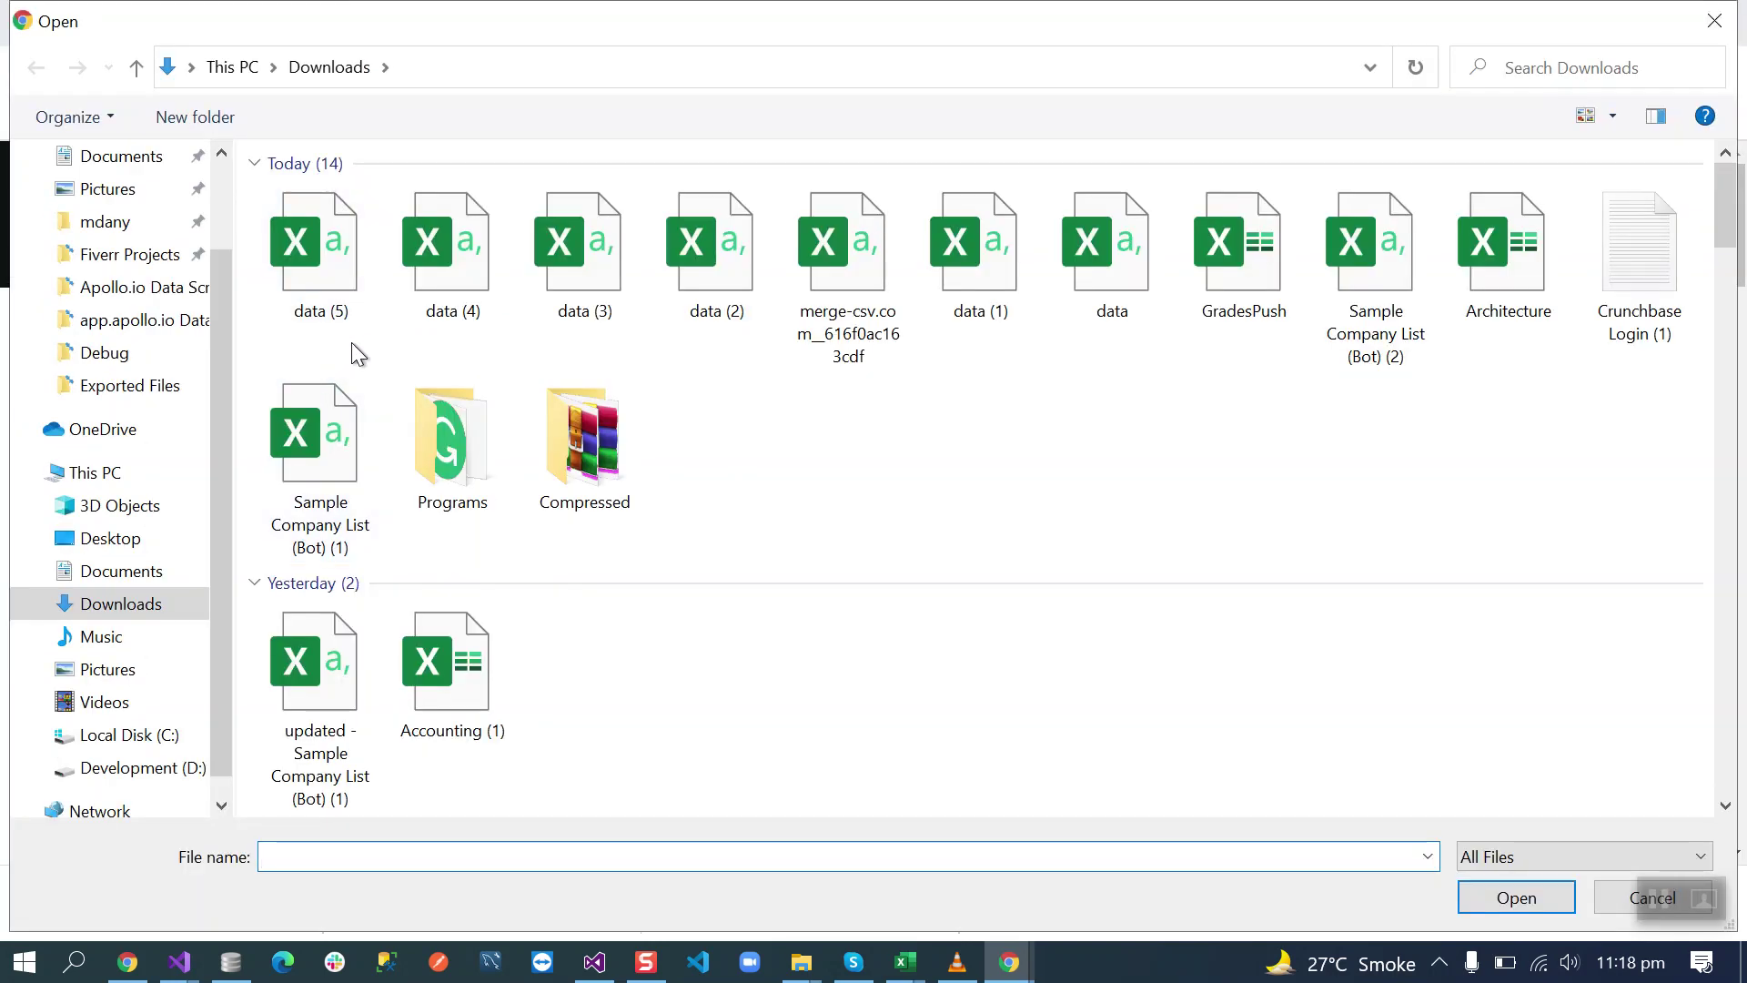
pyautogui.click(601, 265)
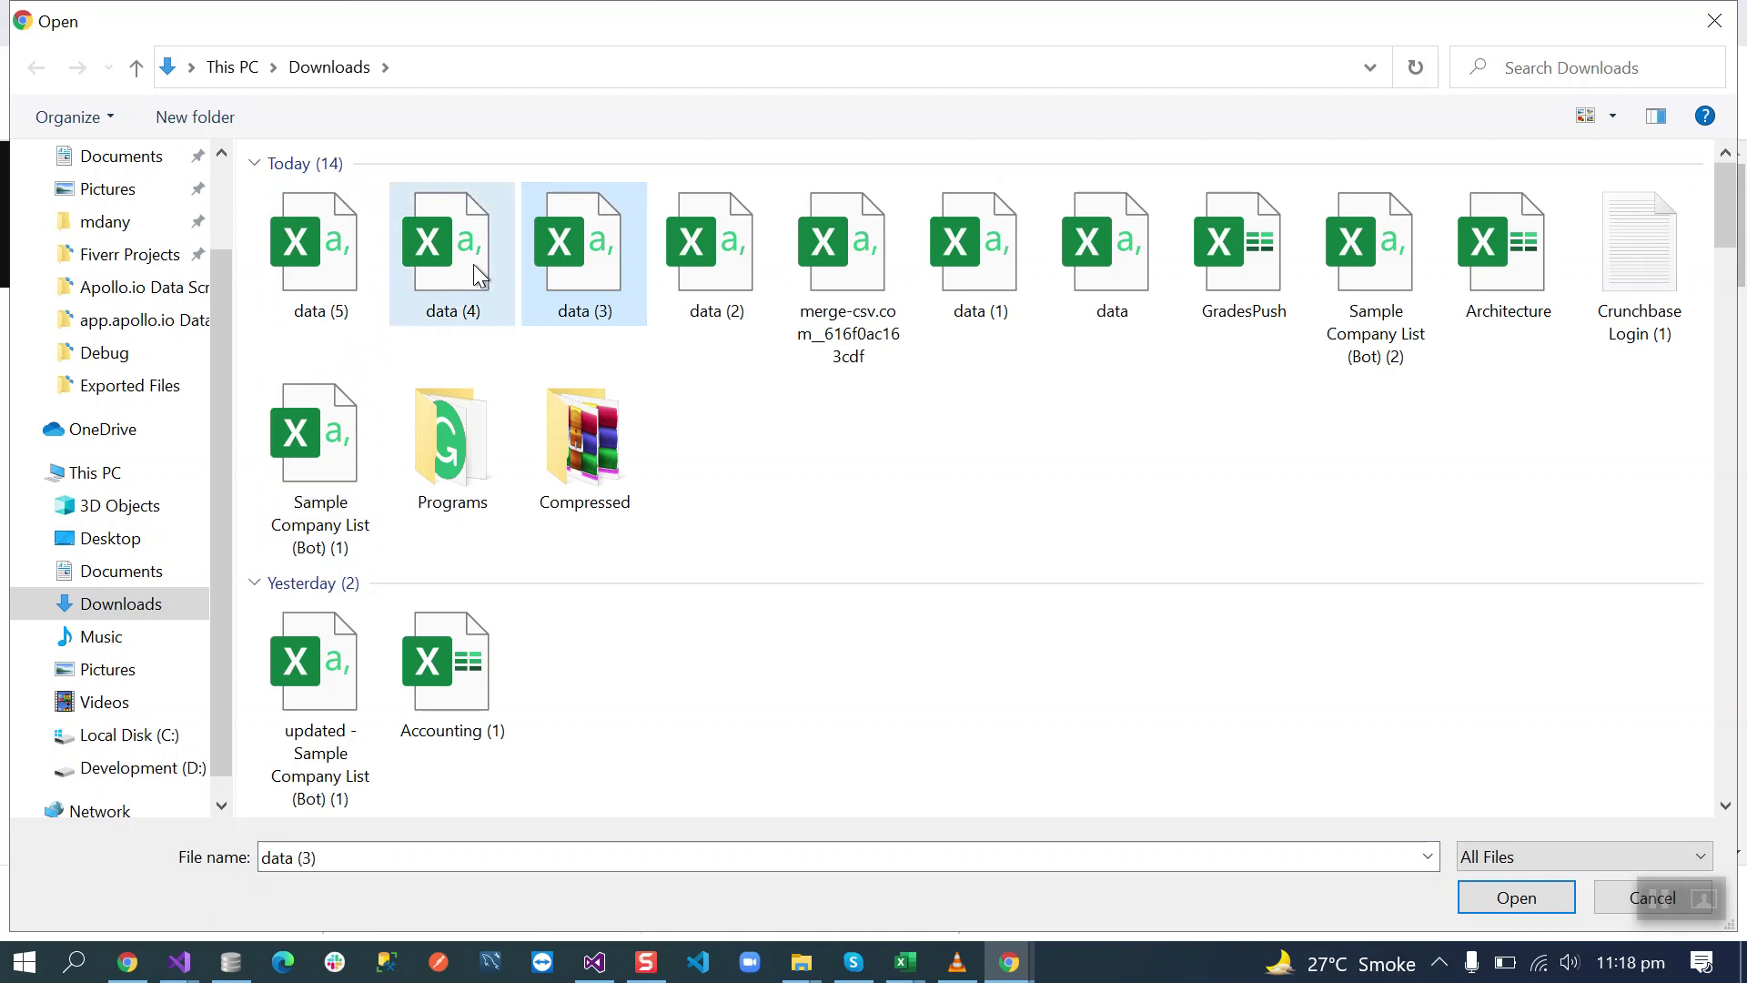
pyautogui.click(291, 283)
pyautogui.click(572, 279)
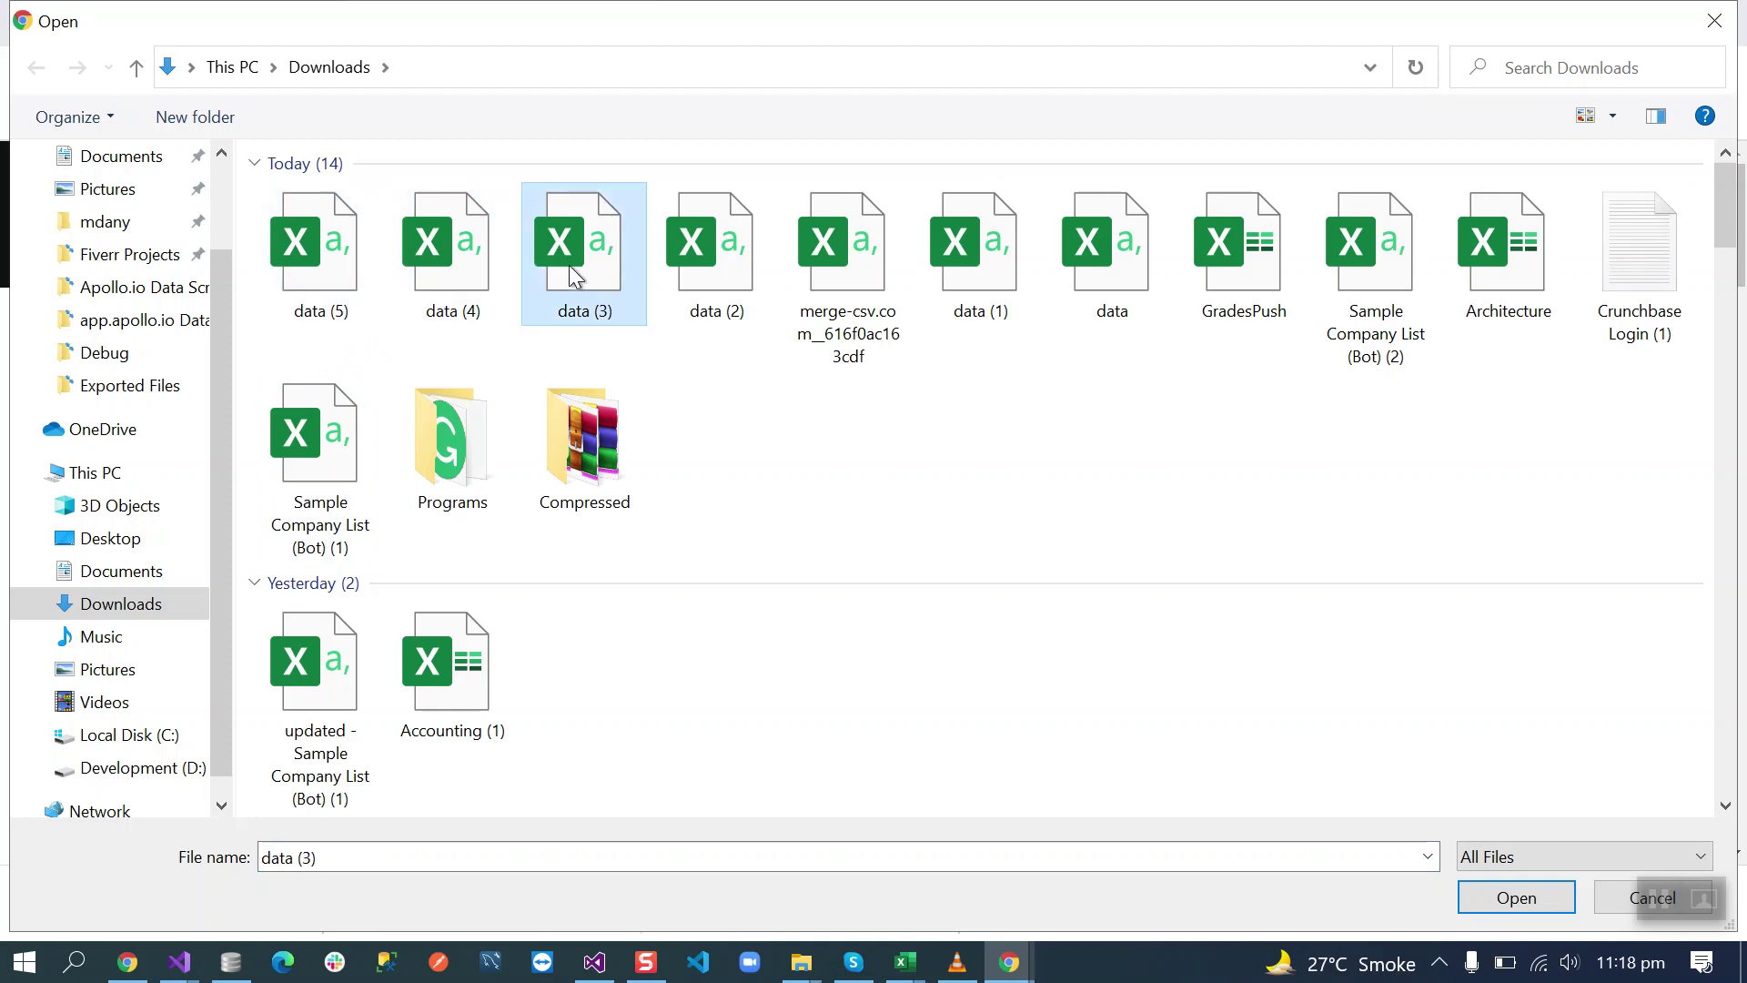
pyautogui.click(1652, 896)
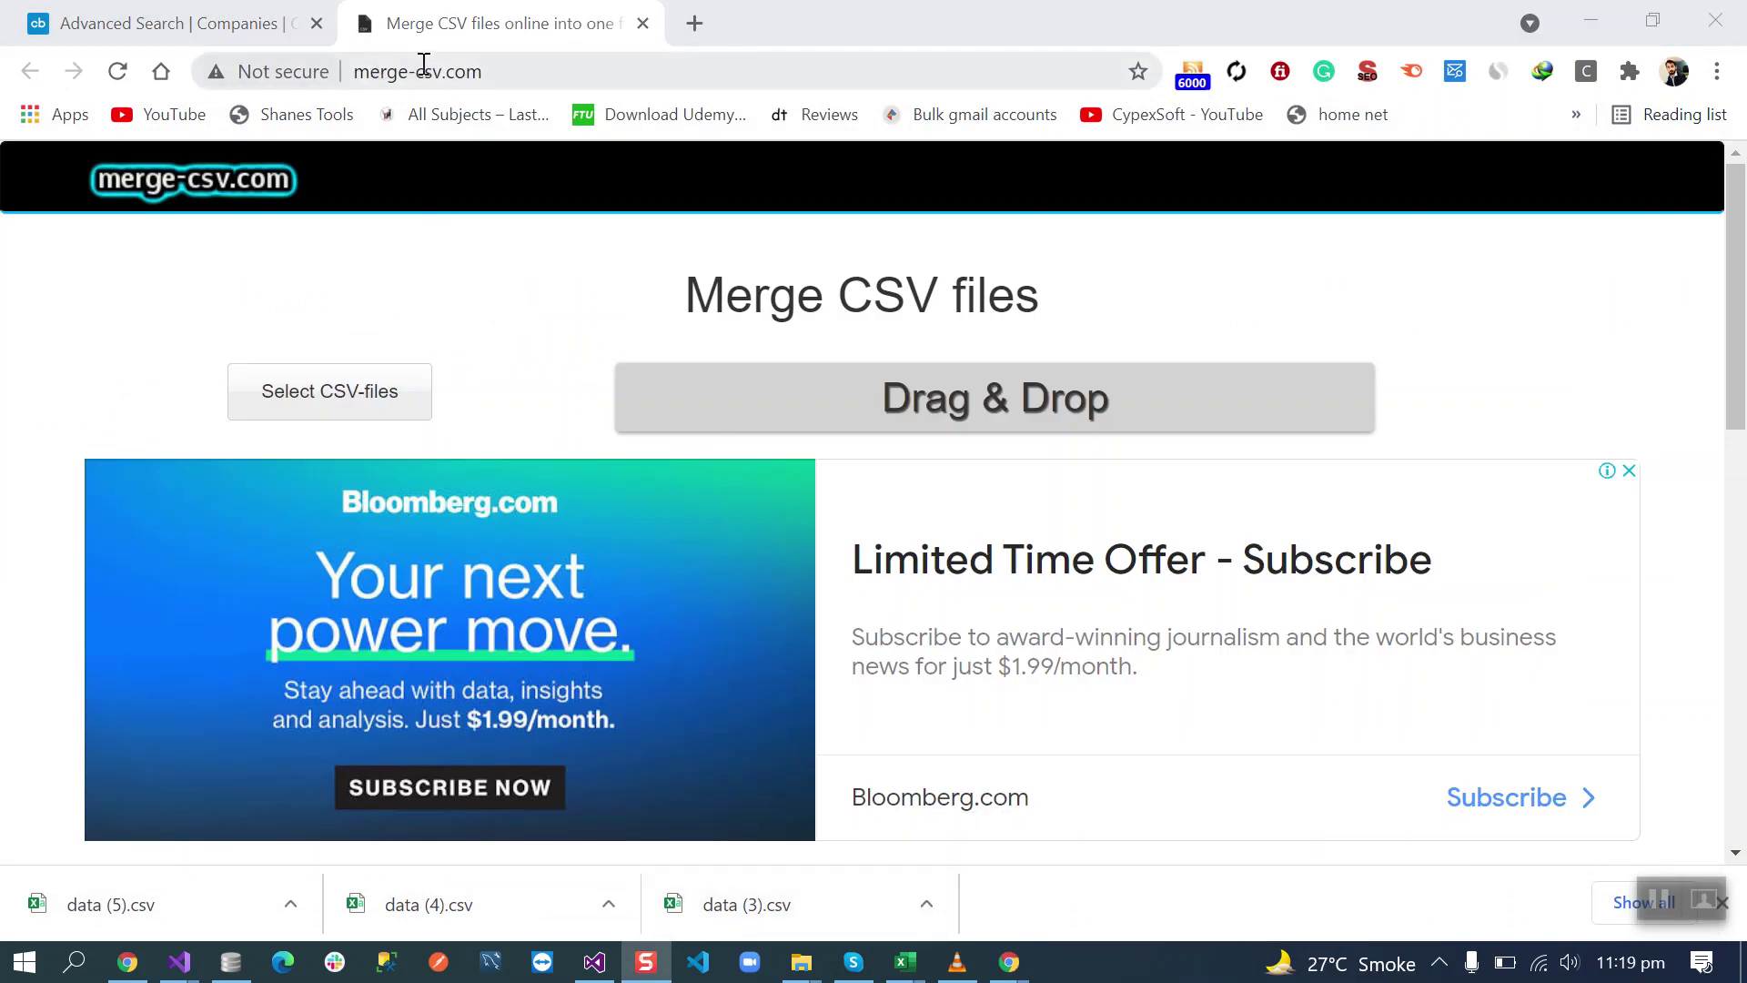
# - Upload data (3), data (4) and data (5) to merge-csv.com
pyautogui.click(424, 72)
pyautogui.click(493, 71)
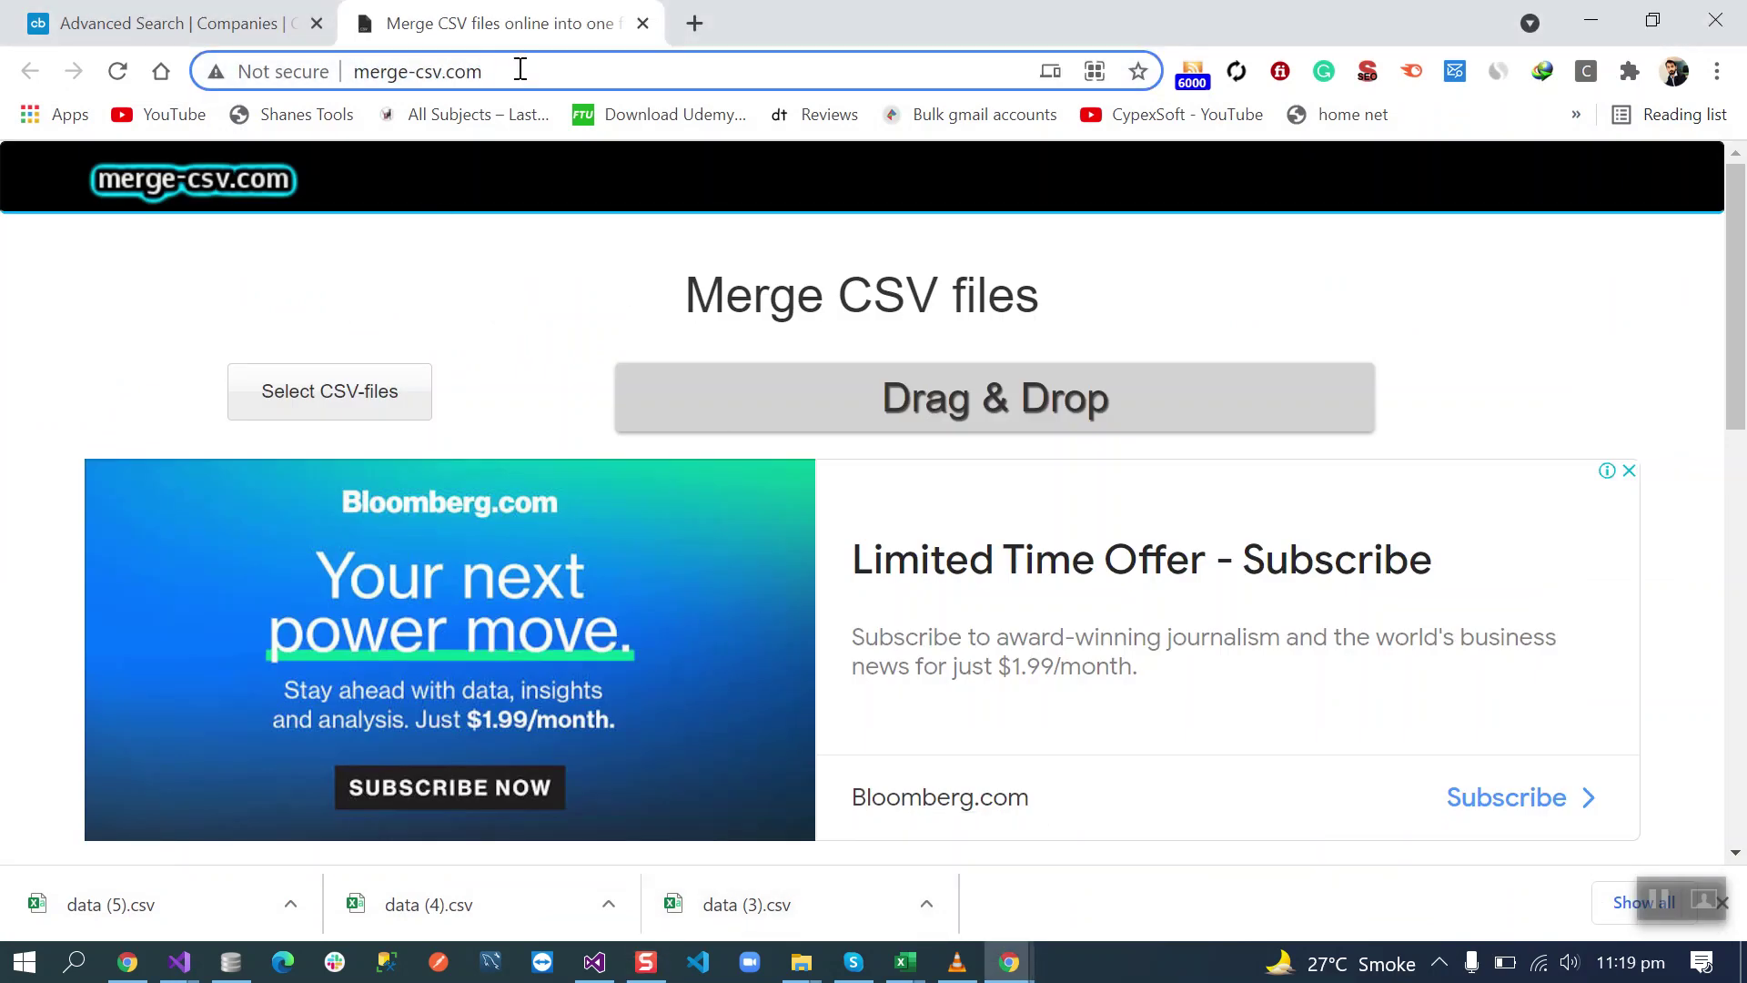
pyautogui.click(329, 391)
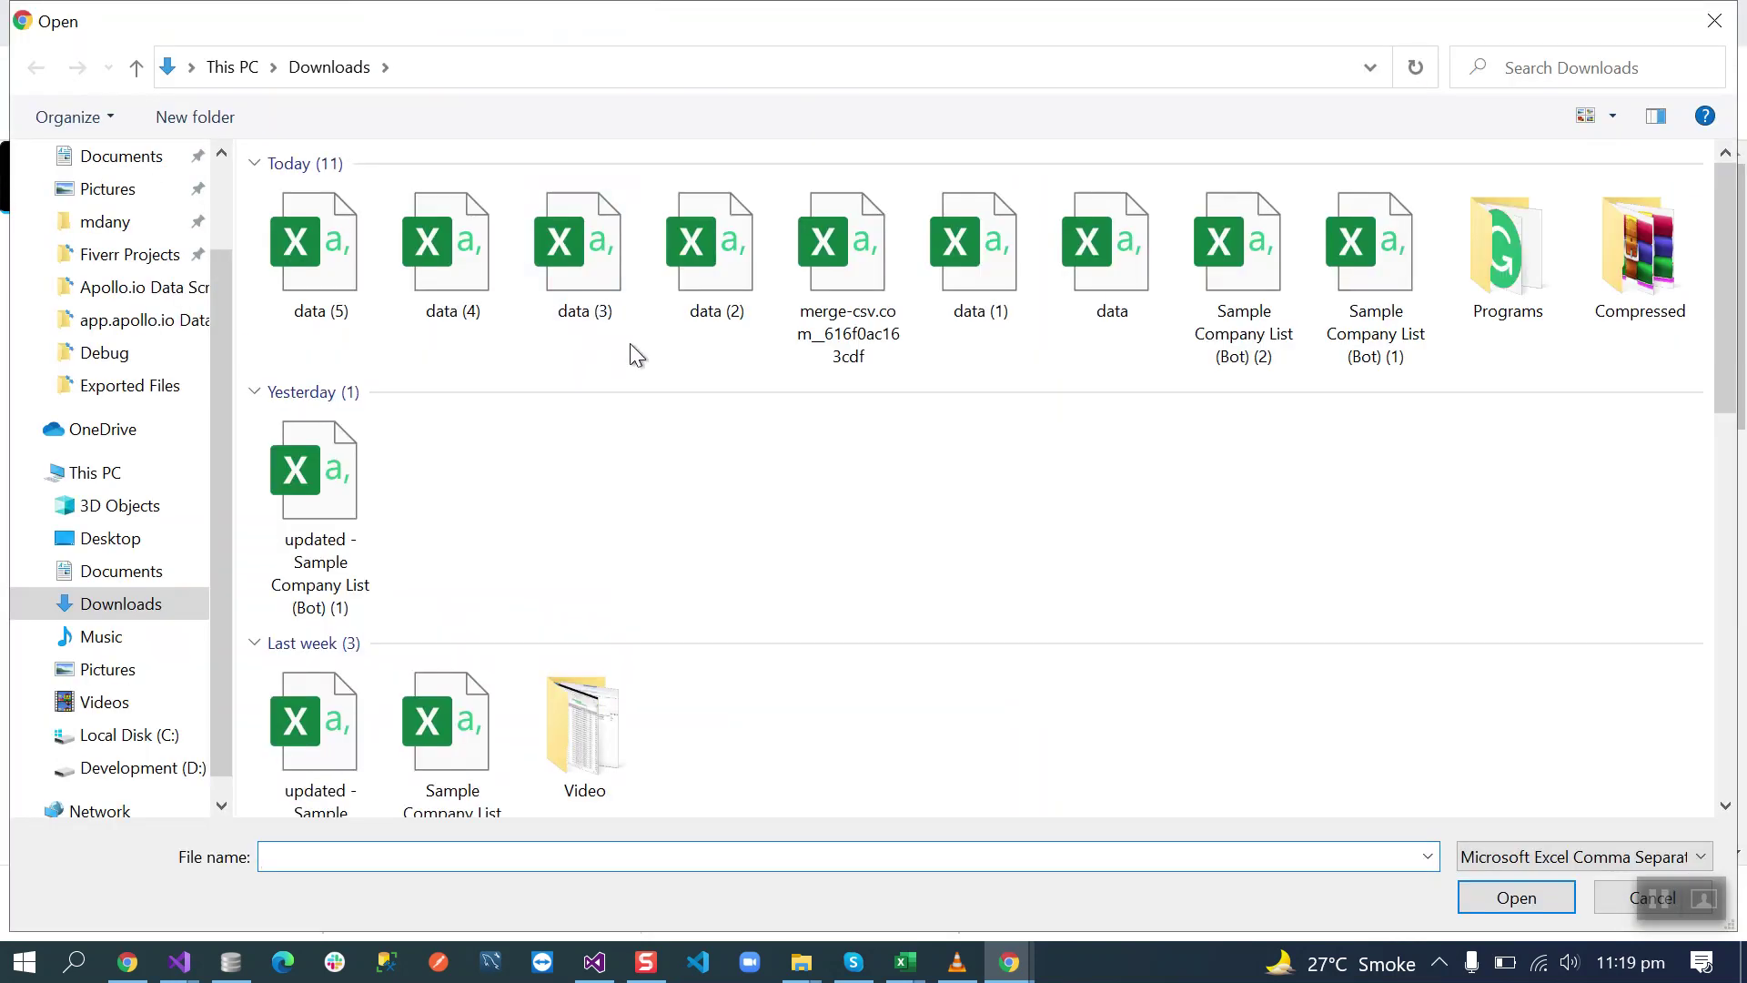
pyautogui.click(577, 273)
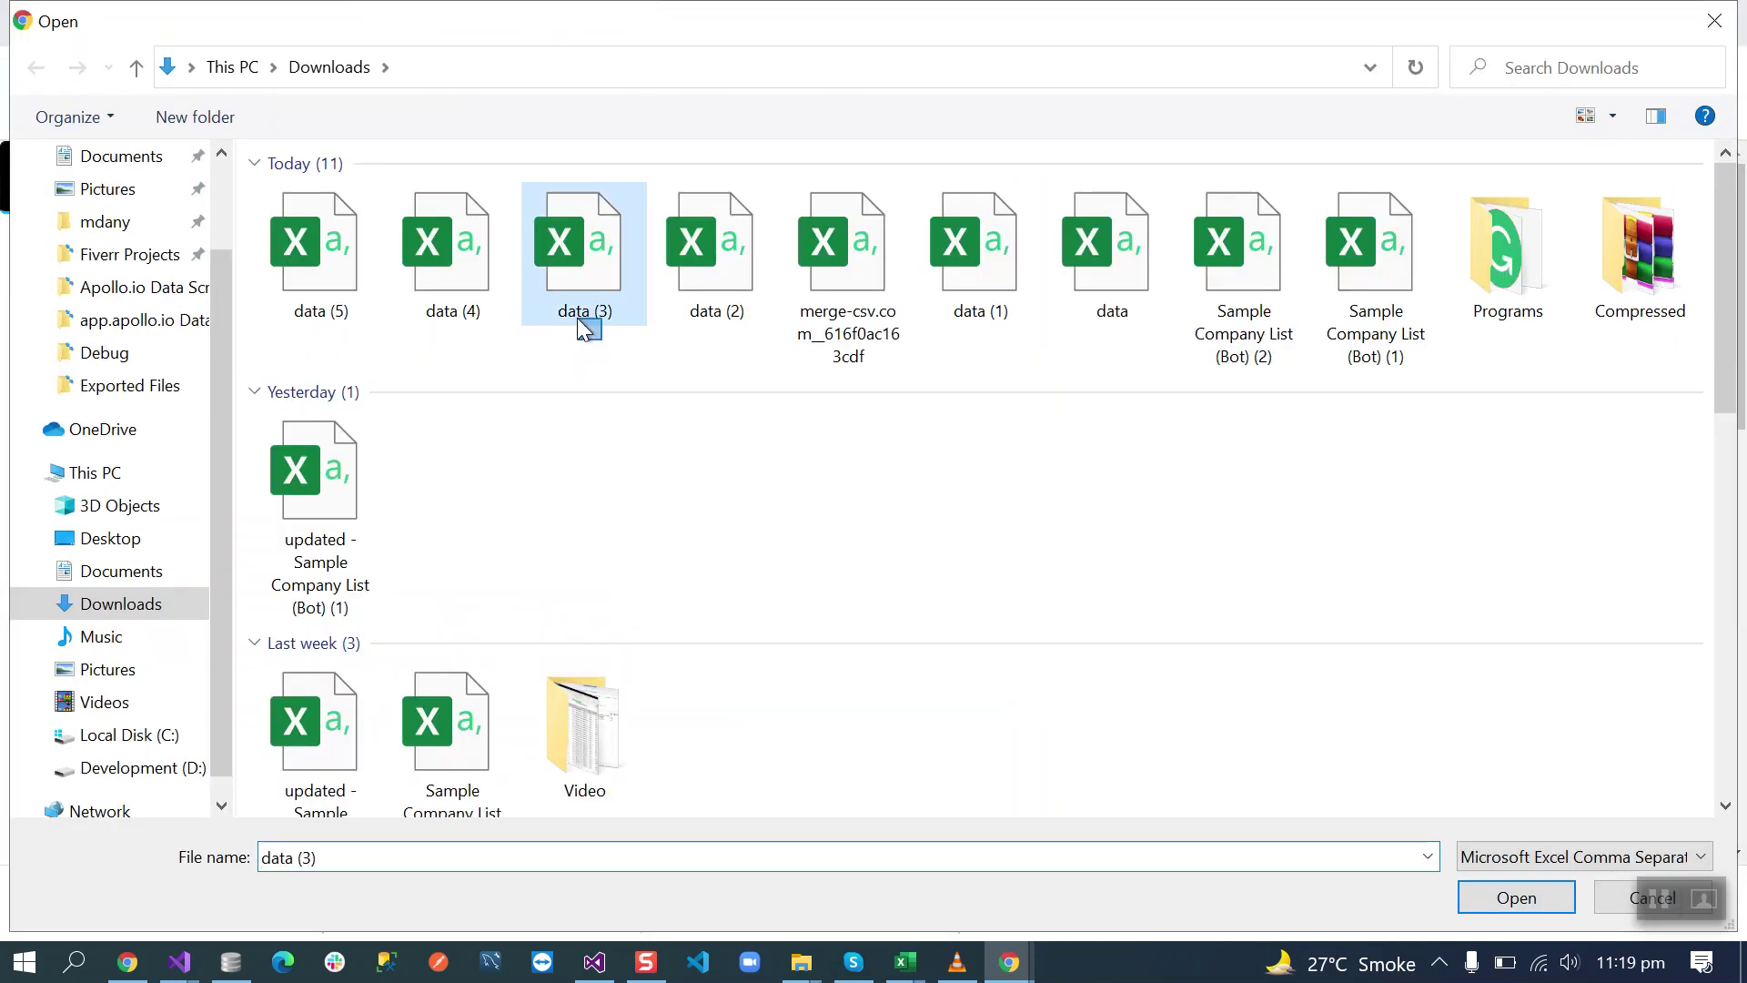
pyautogui.keyDown('shift'); pyautogui.click(270, 250); pyautogui.keyUp('shift')
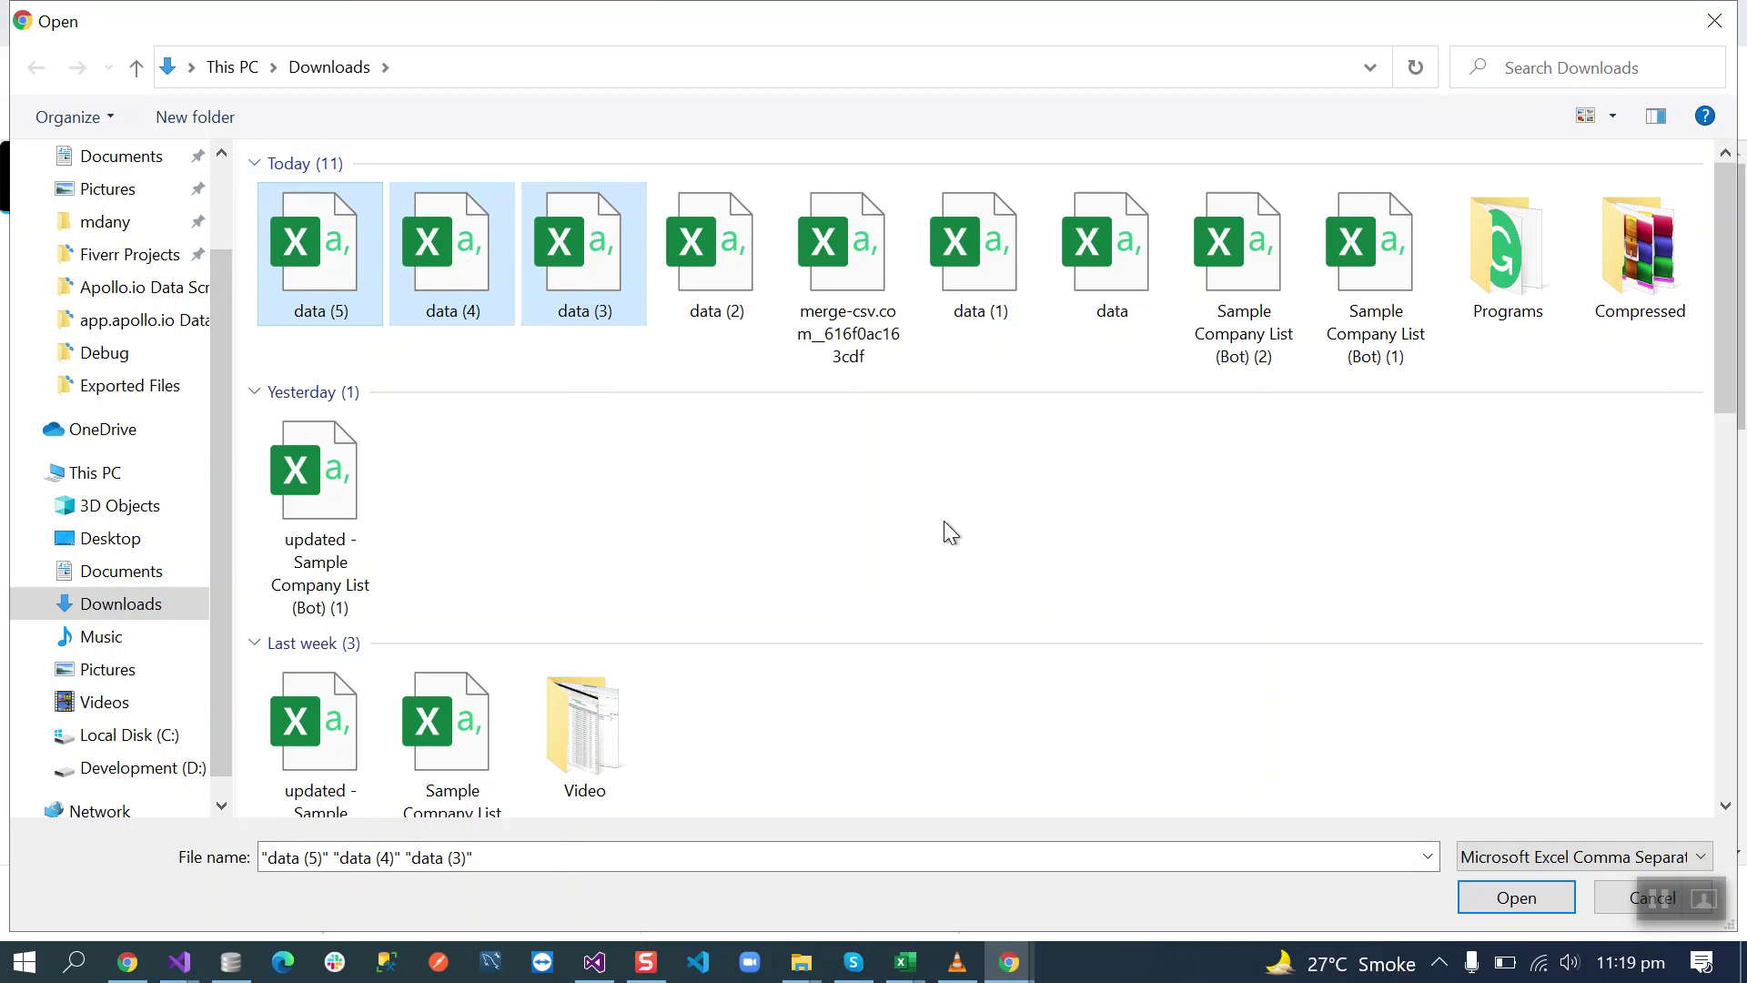
pyautogui.click(1517, 898)
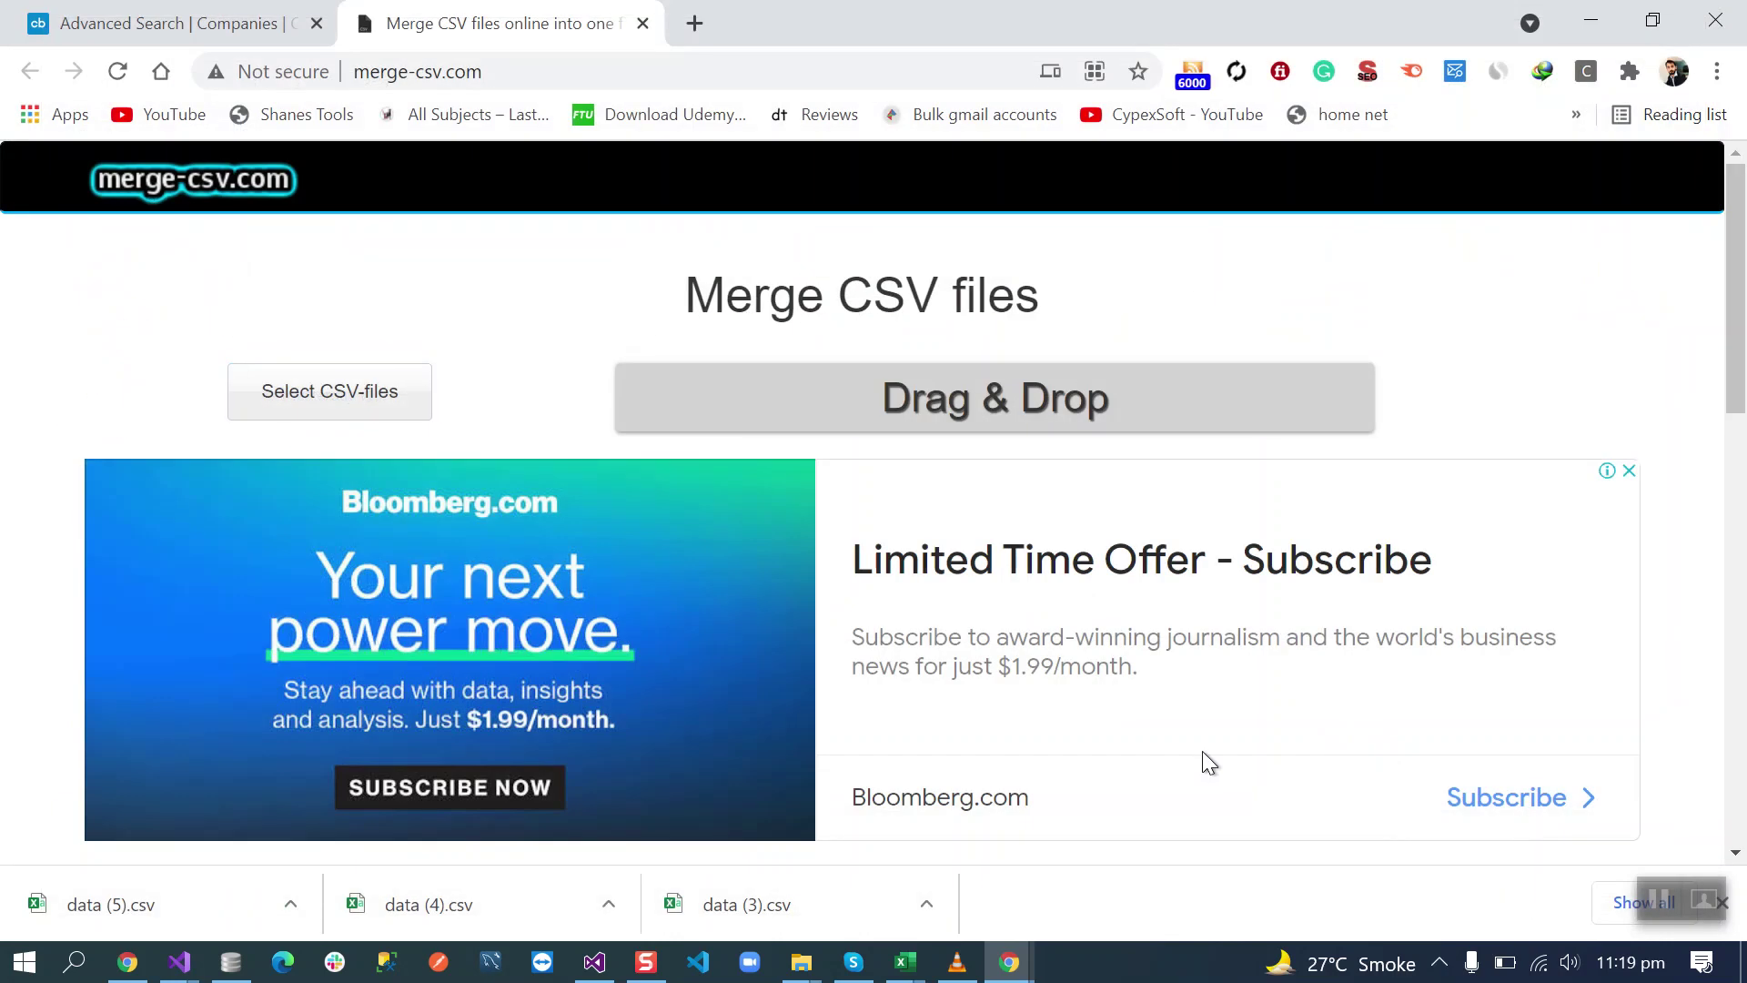
pyautogui.scroll(-2, 1013, 634)
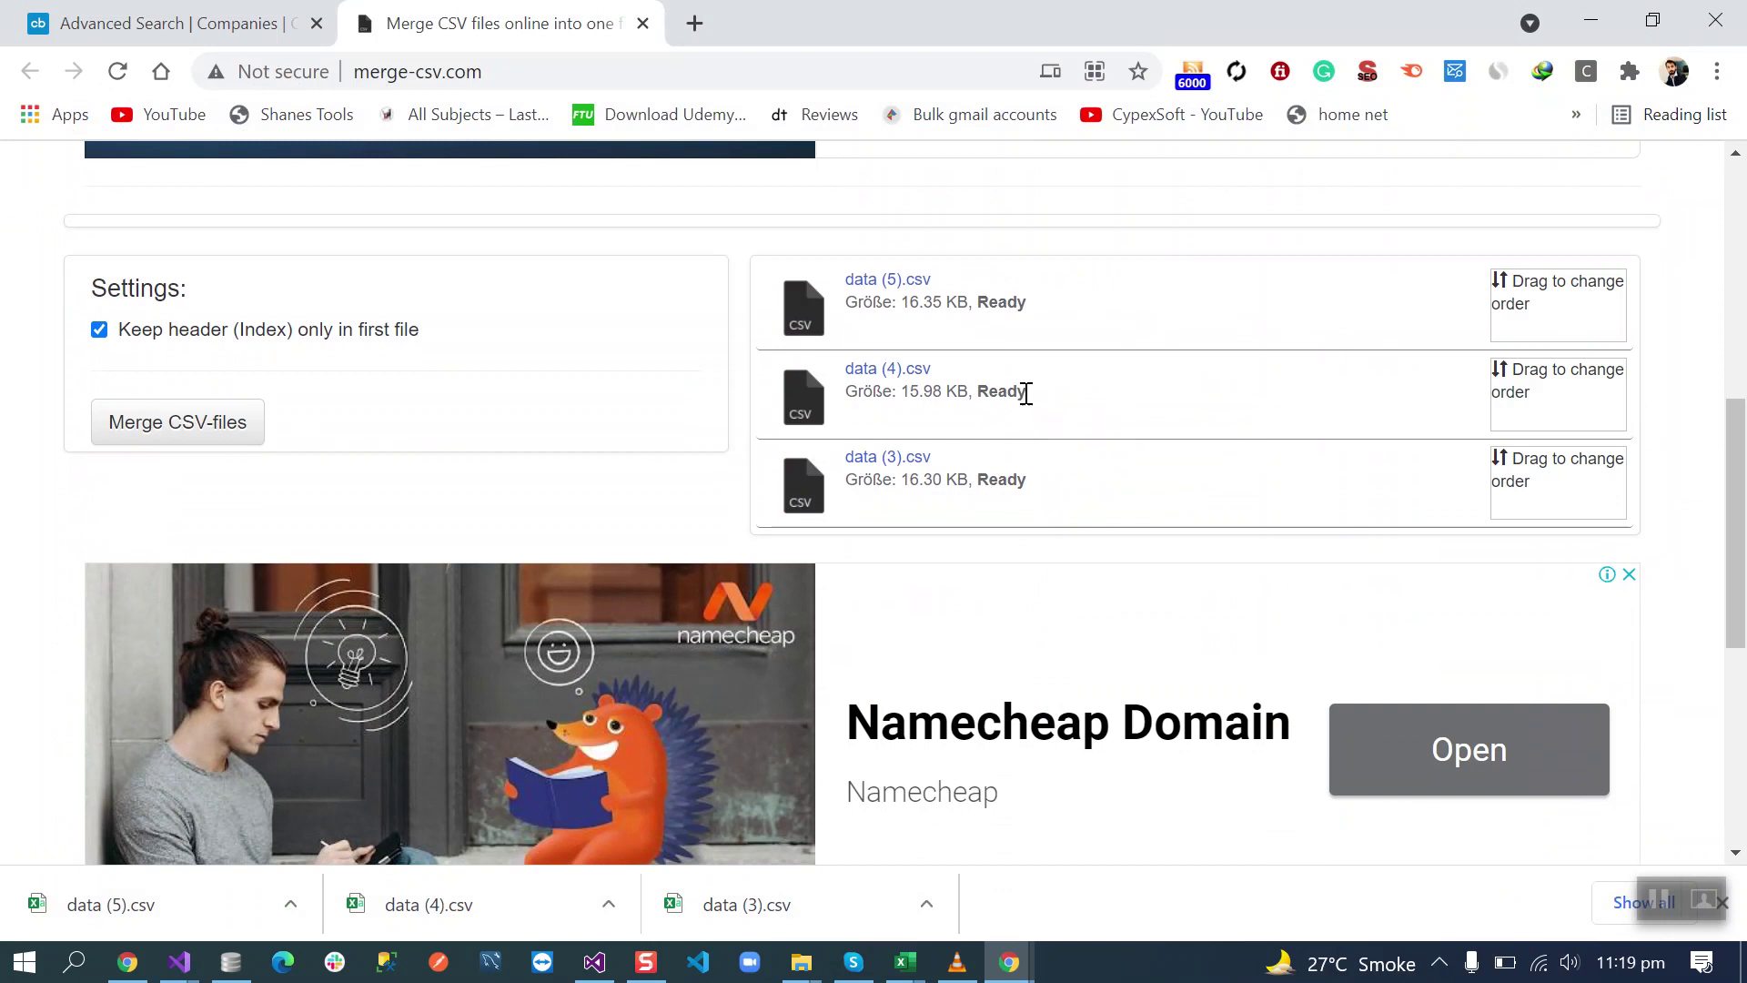
# - Merge the three uploaded CSVs and download the combined file
pyautogui.click(181, 428)
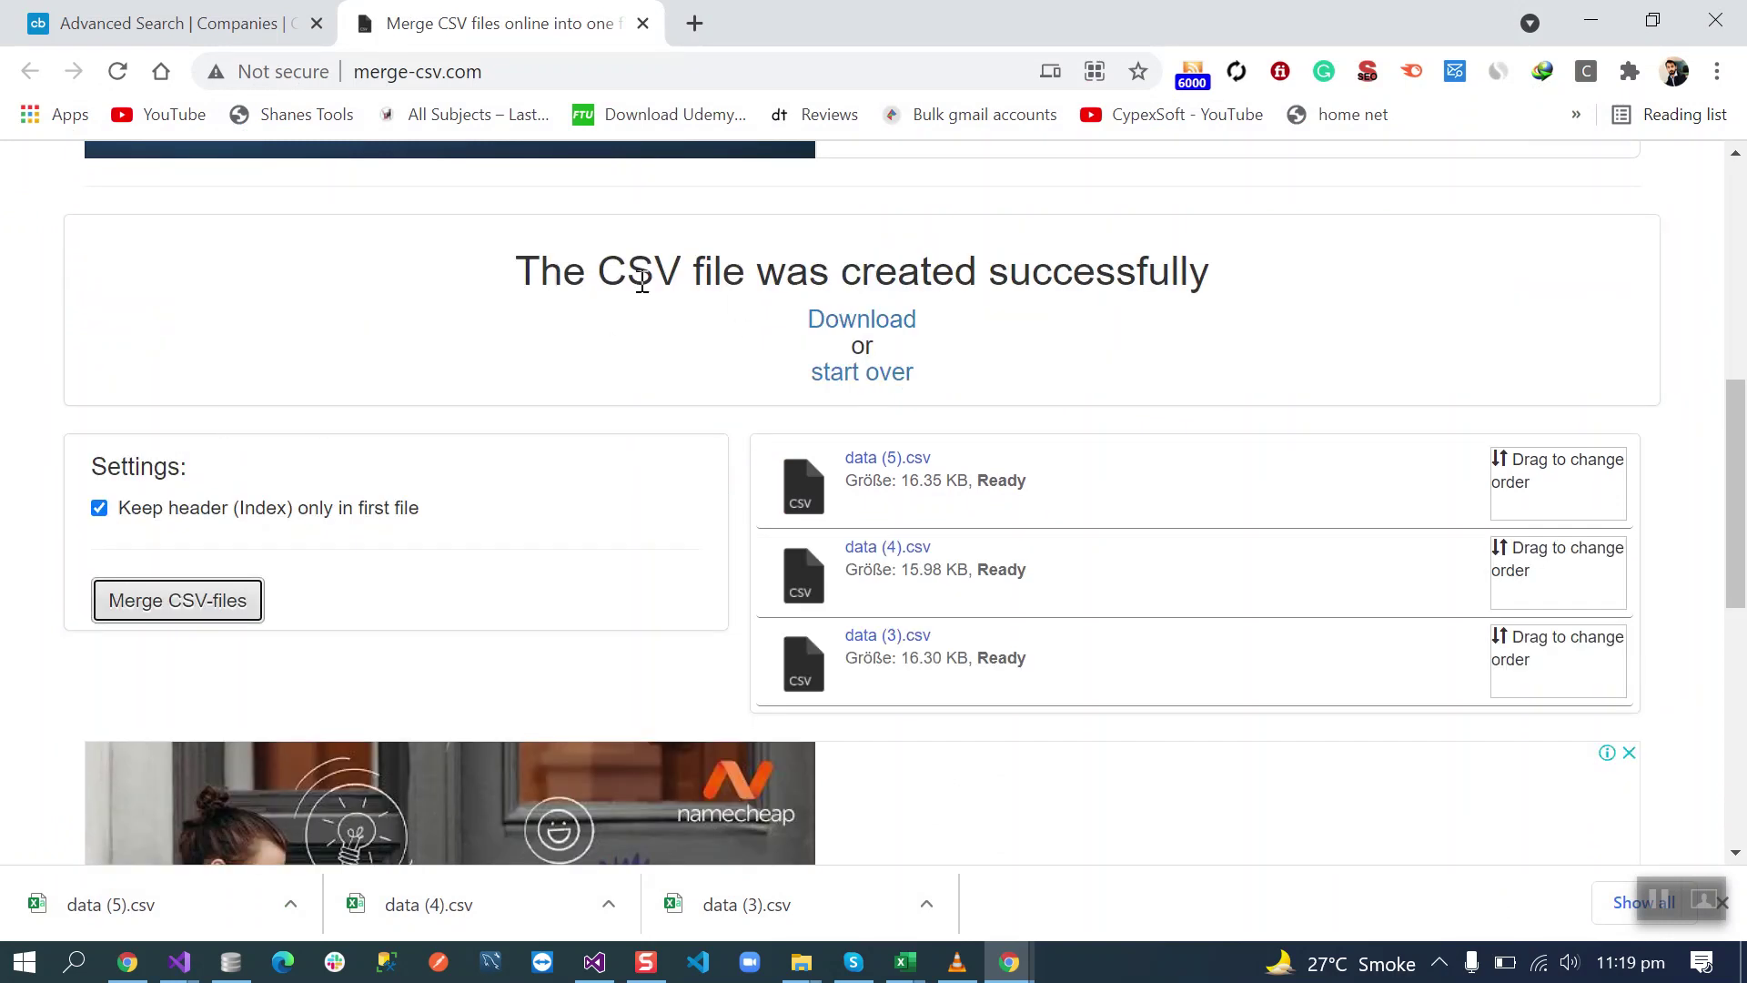
pyautogui.moveTo(642, 279); pyautogui.dragTo(1195, 312)
pyautogui.click(902, 321)
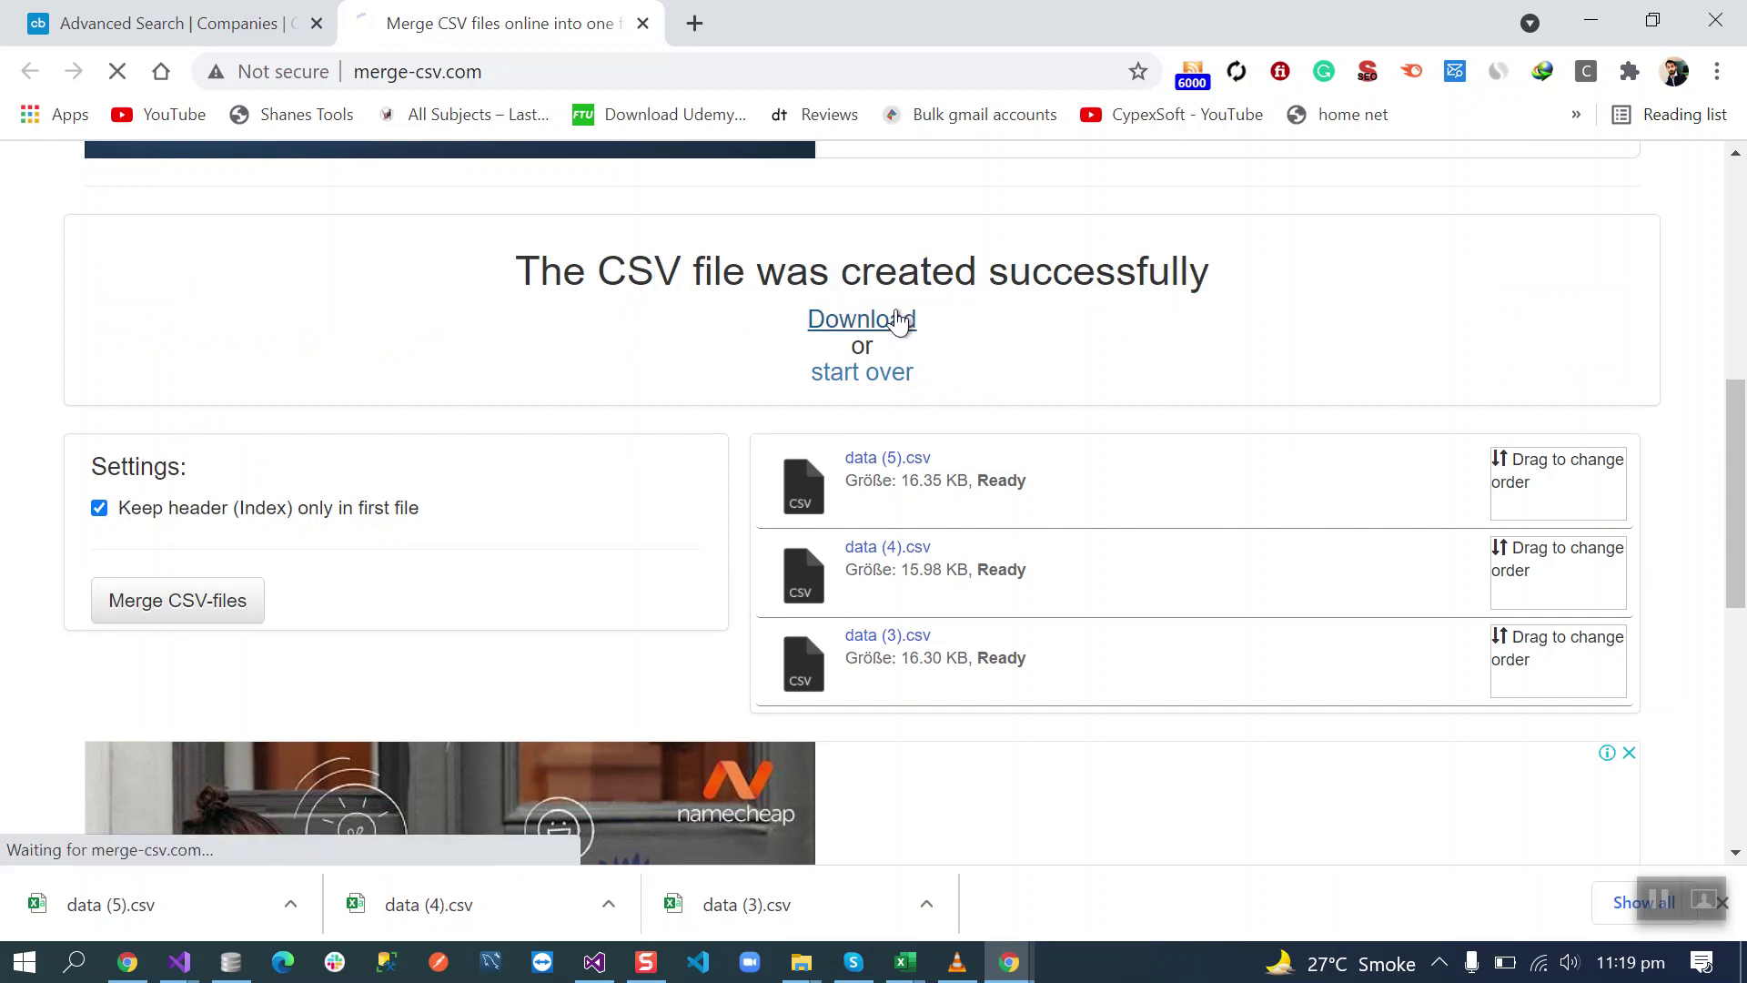
# - Open the merged CSV in Excel and delete the three comment rows above the headers
pyautogui.click(142, 905)
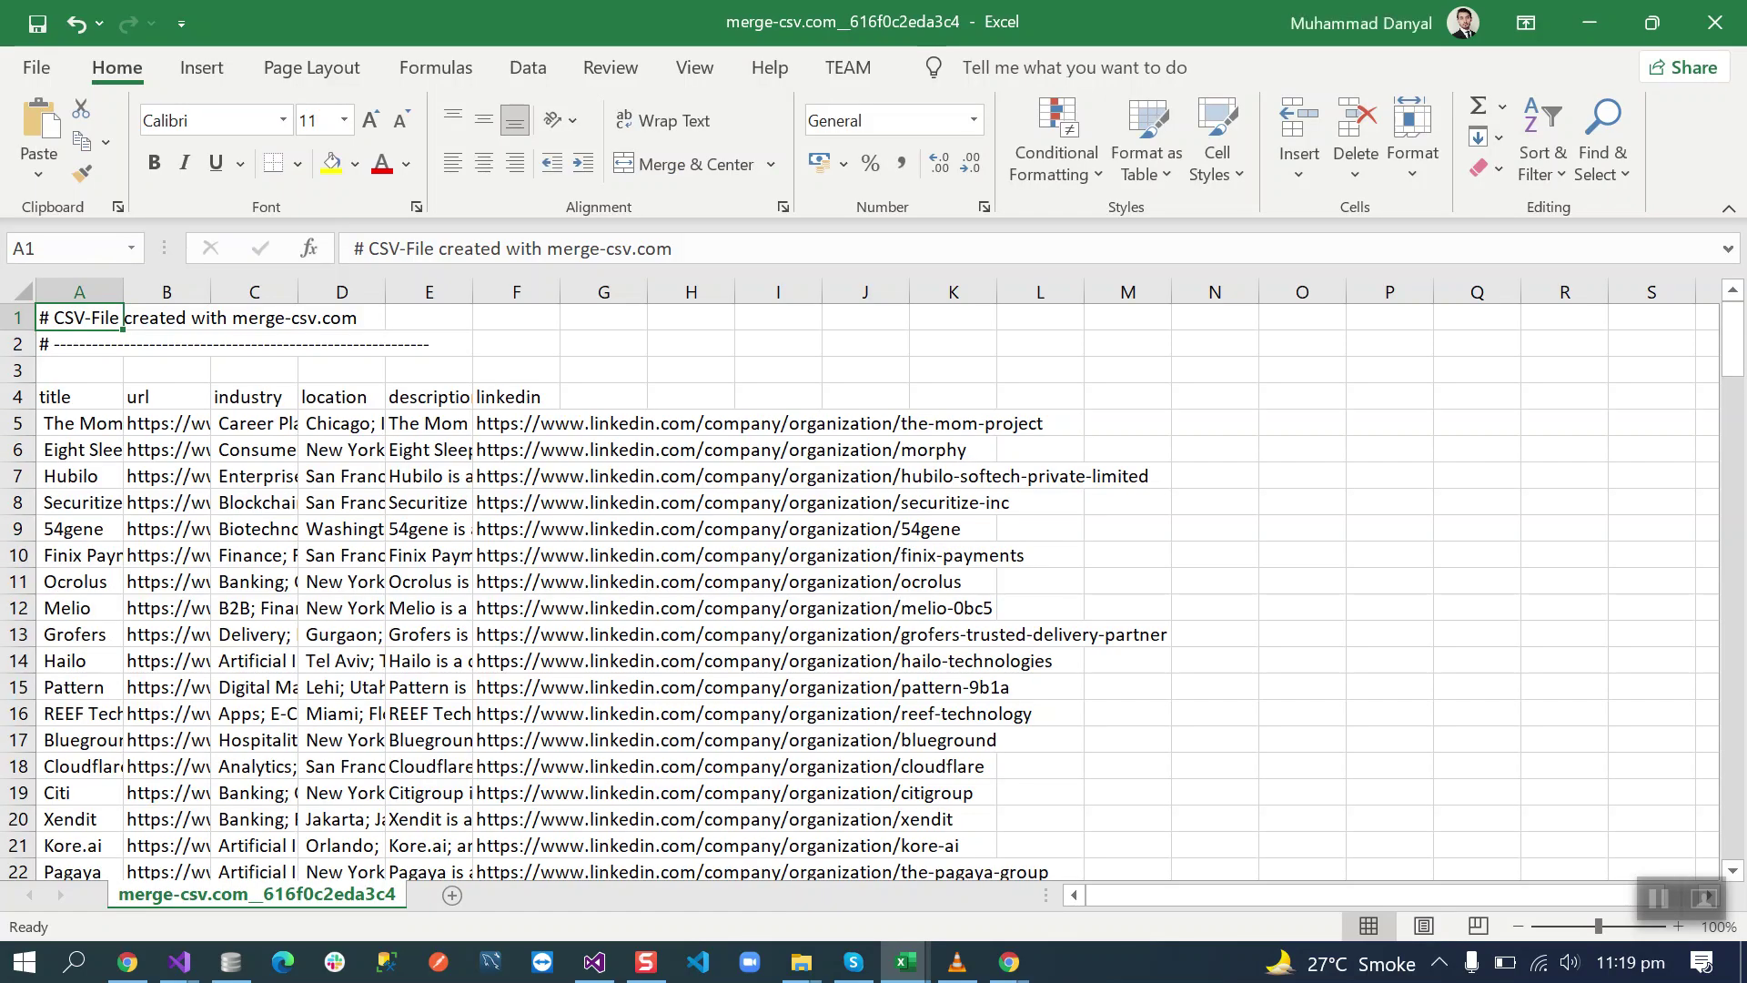
pyautogui.click(20, 370)
pyautogui.rightClick(19, 327)
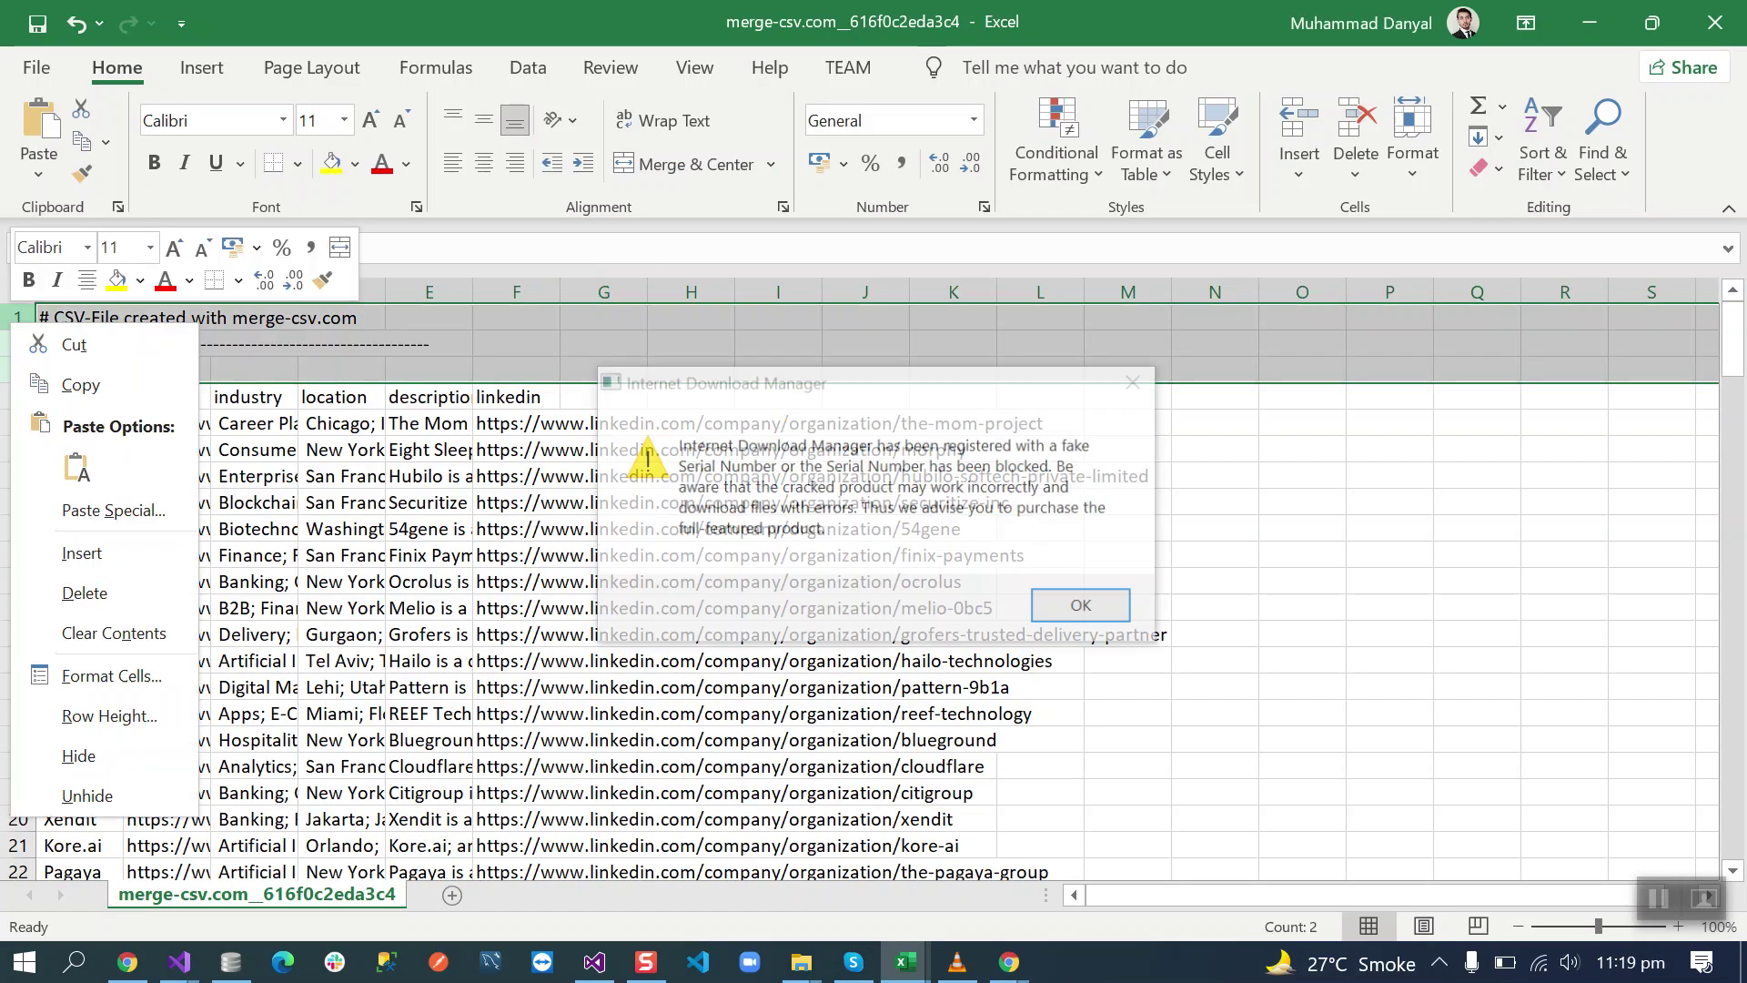
pyautogui.click(1083, 606)
pyautogui.moveTo(20, 370); pyautogui.dragTo(20, 317)
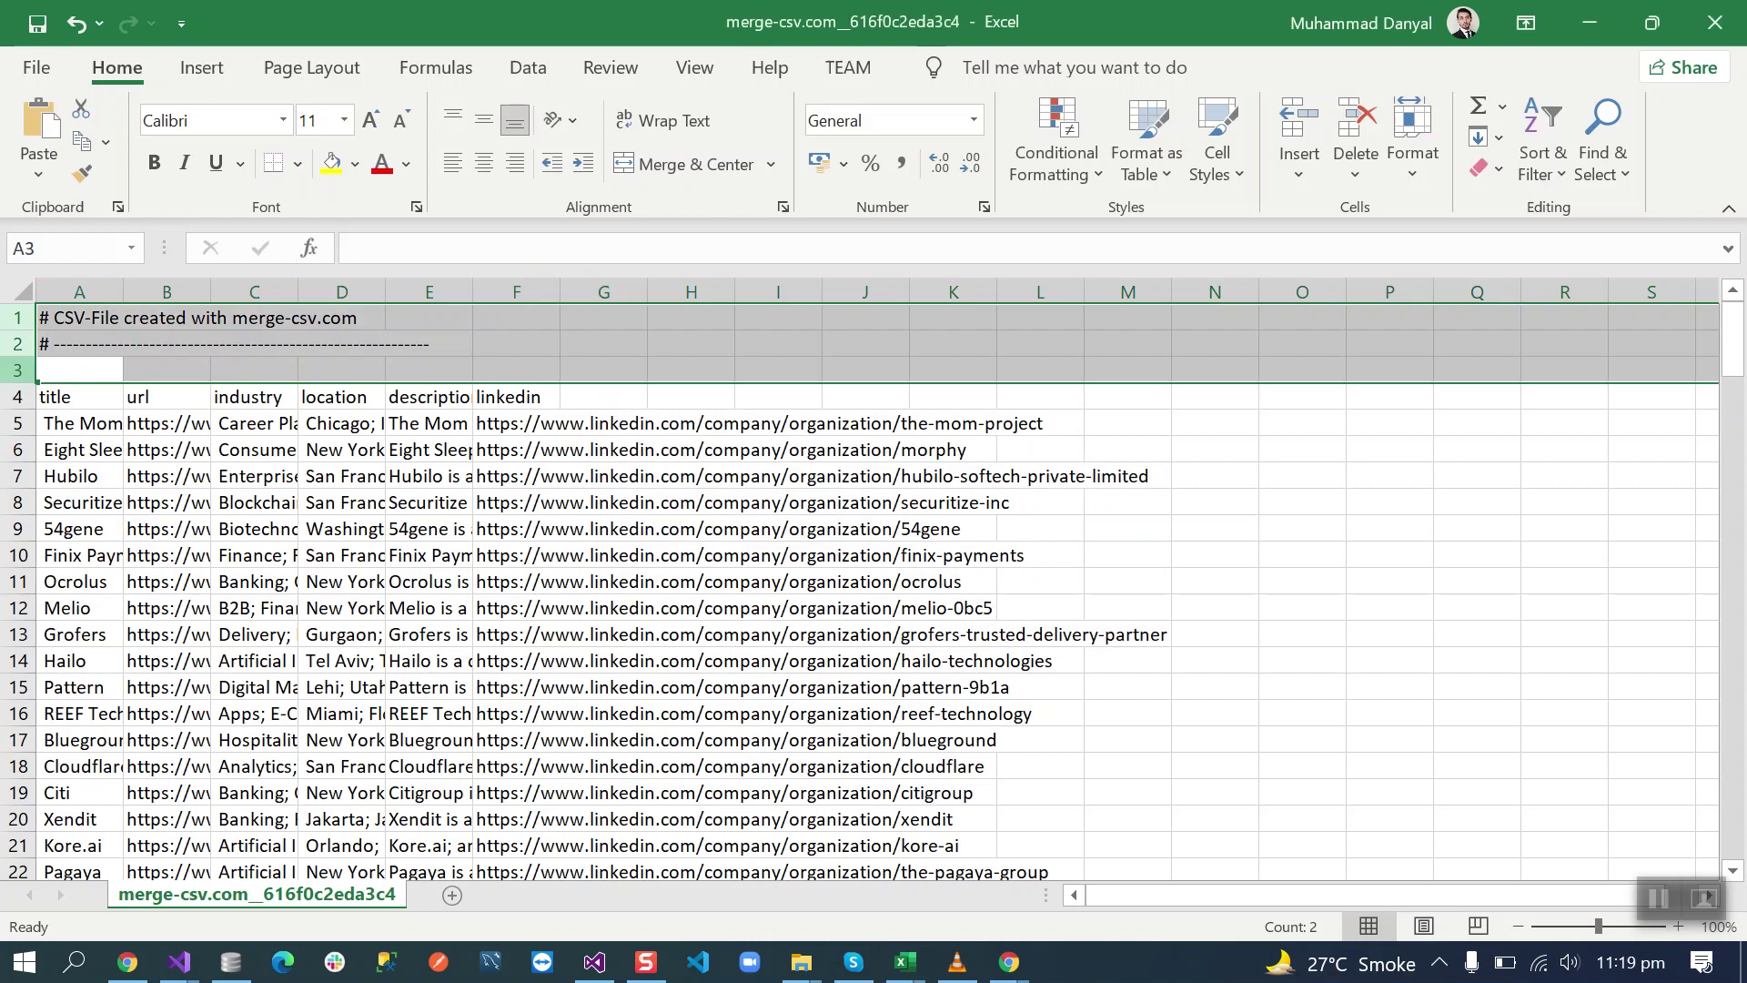
pyautogui.rightClick(20, 344)
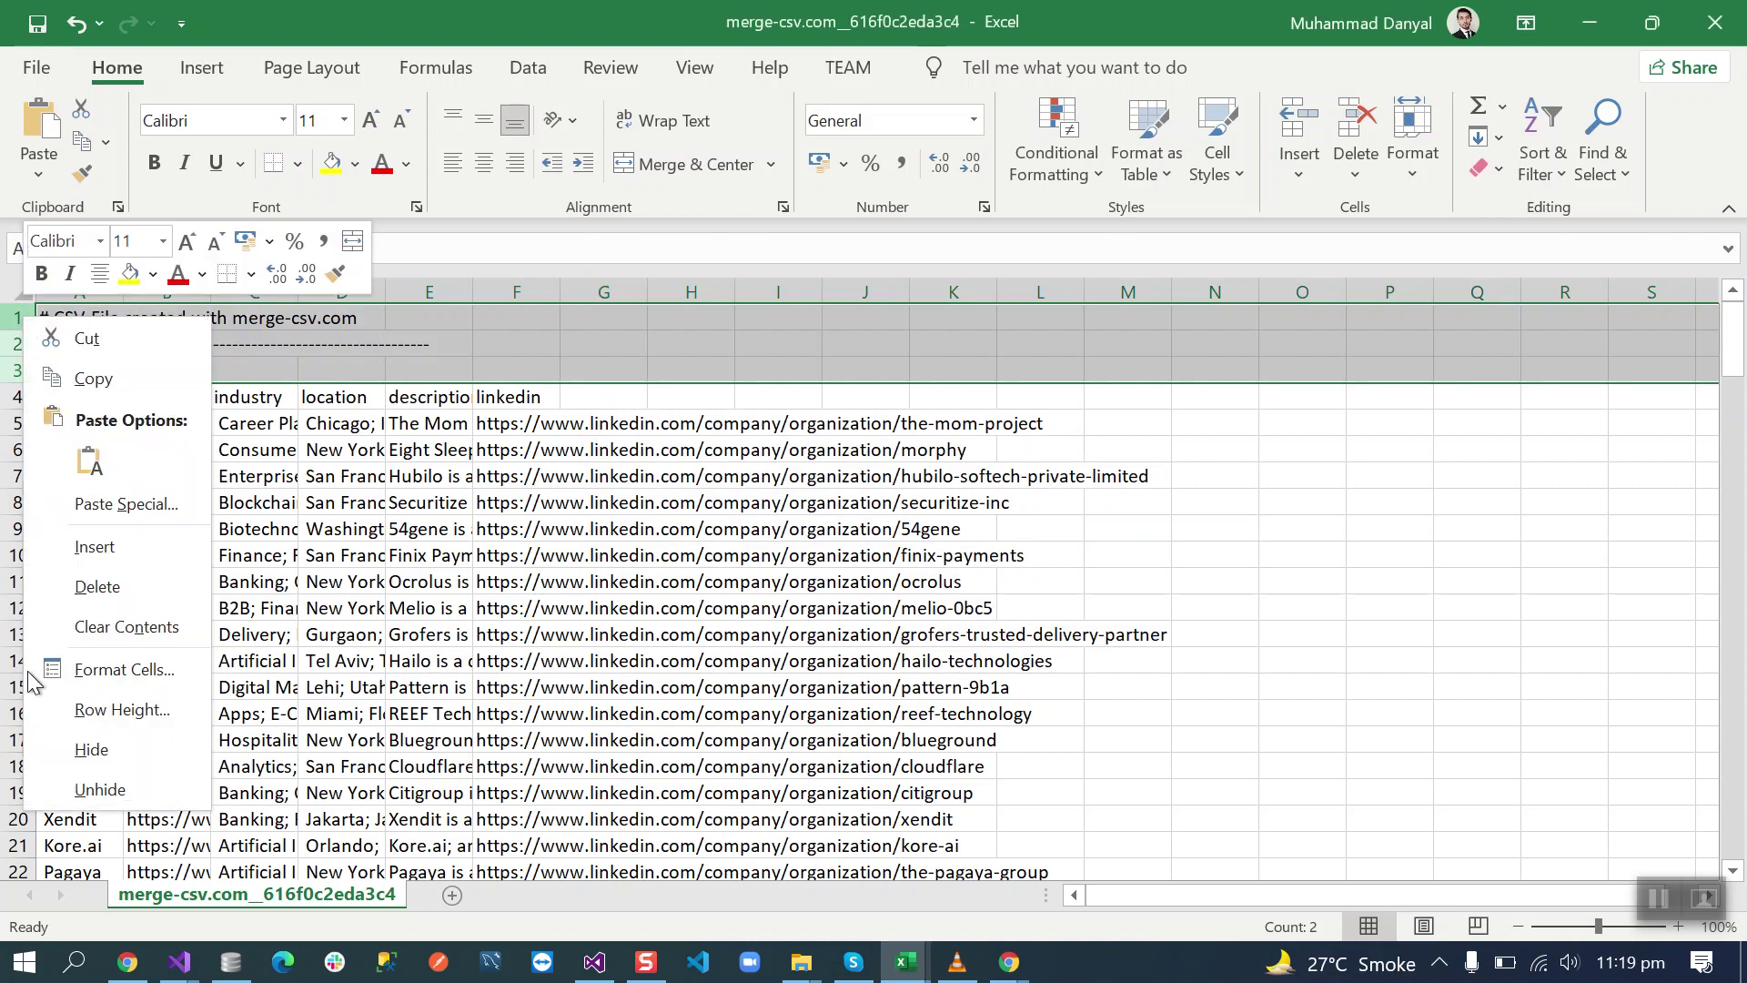
pyautogui.click(124, 587)
# - Confirm the last company is Paytm and autofit all columns to their content
pyautogui.click(107, 398)
pyautogui.hotkey('ctrl', 'Down')
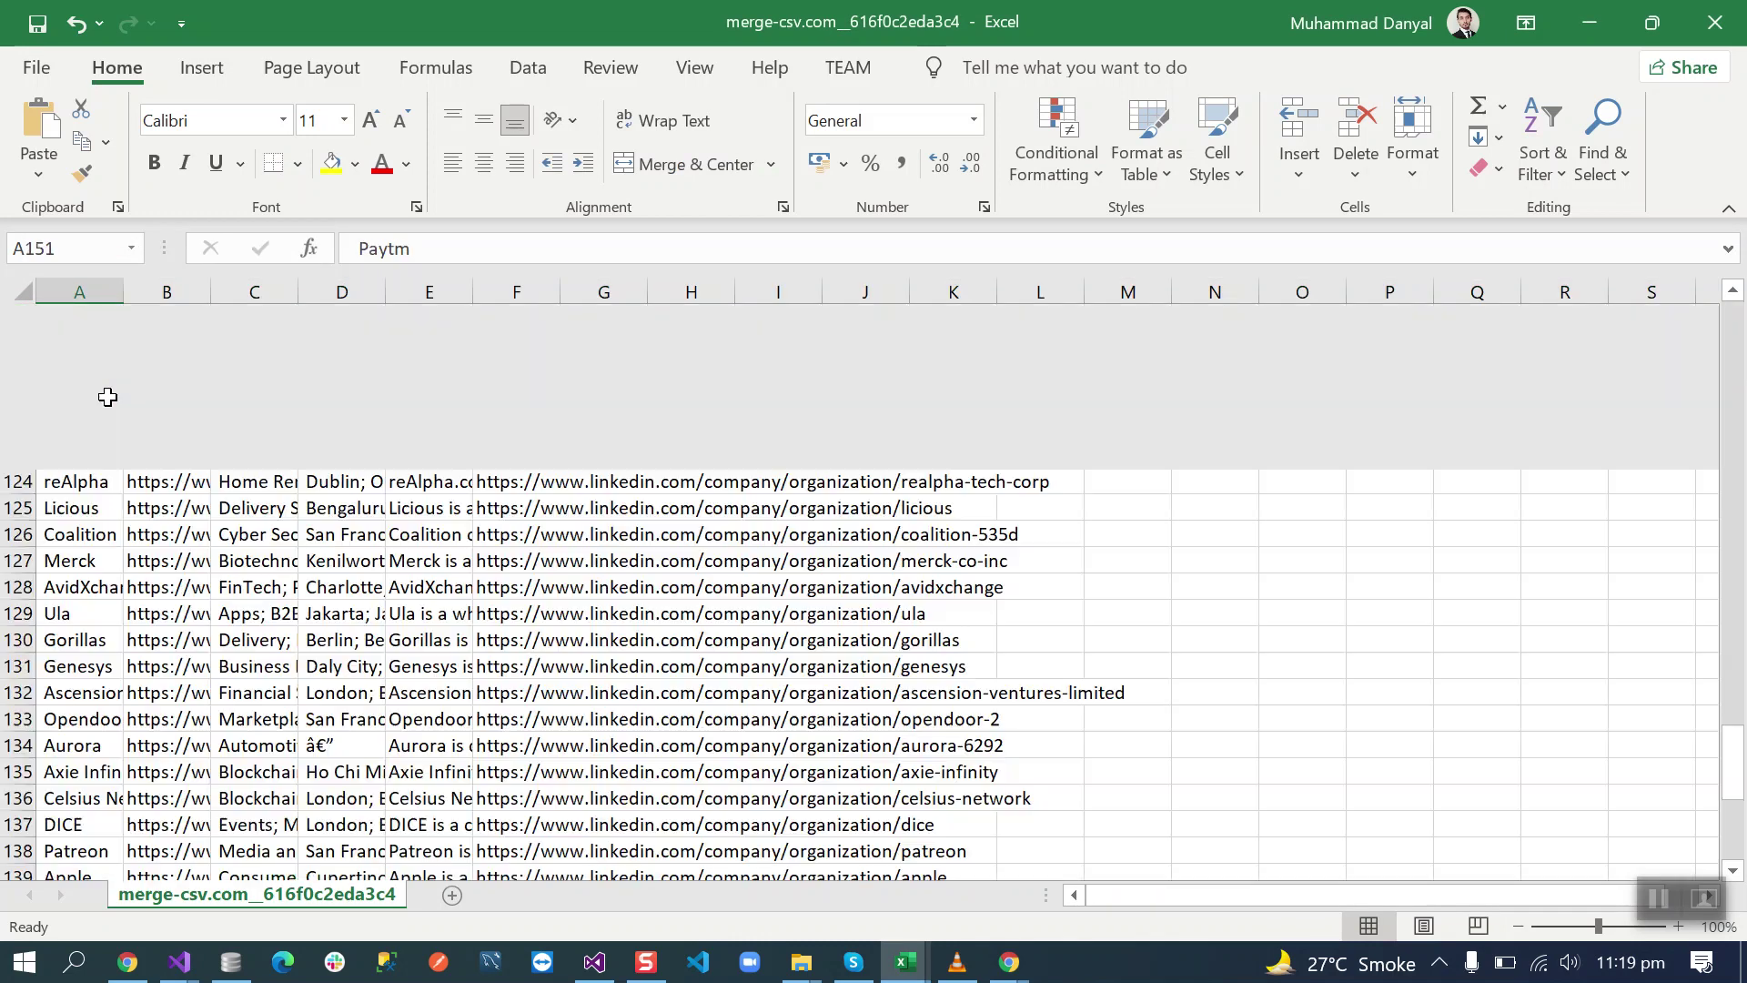
pyautogui.click(23, 847)
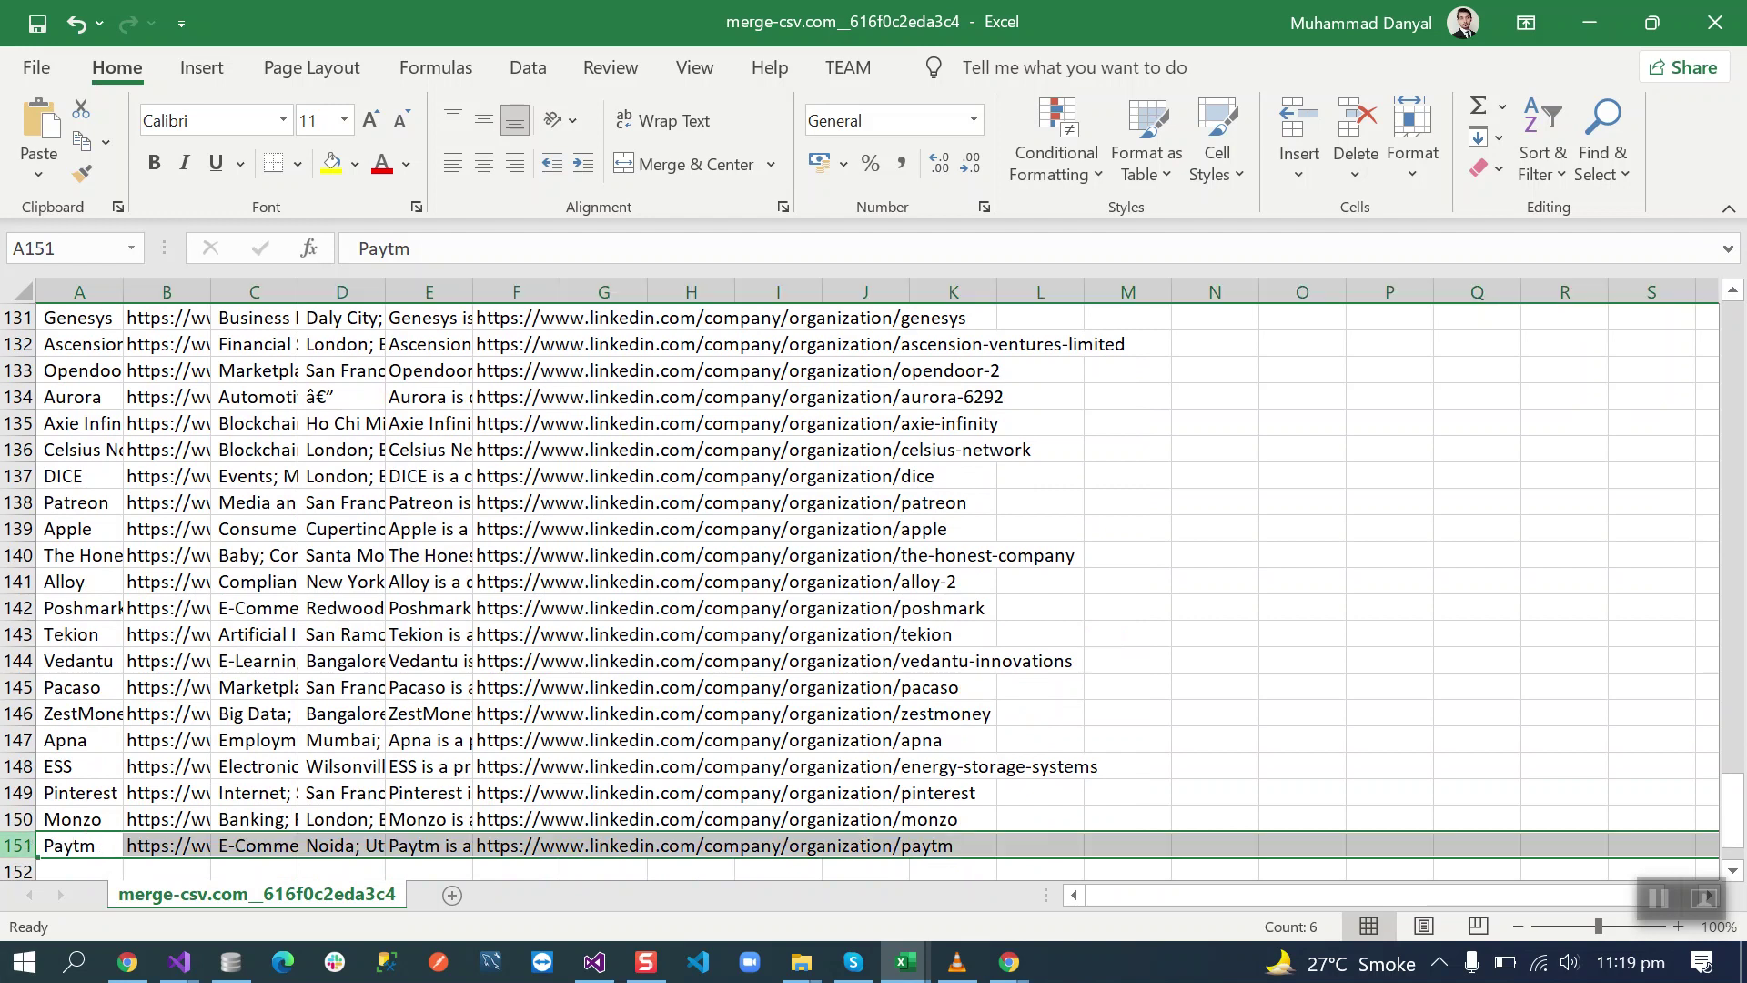
pyautogui.scroll(5, 268, 807)
pyautogui.scroll(6, 137, 547)
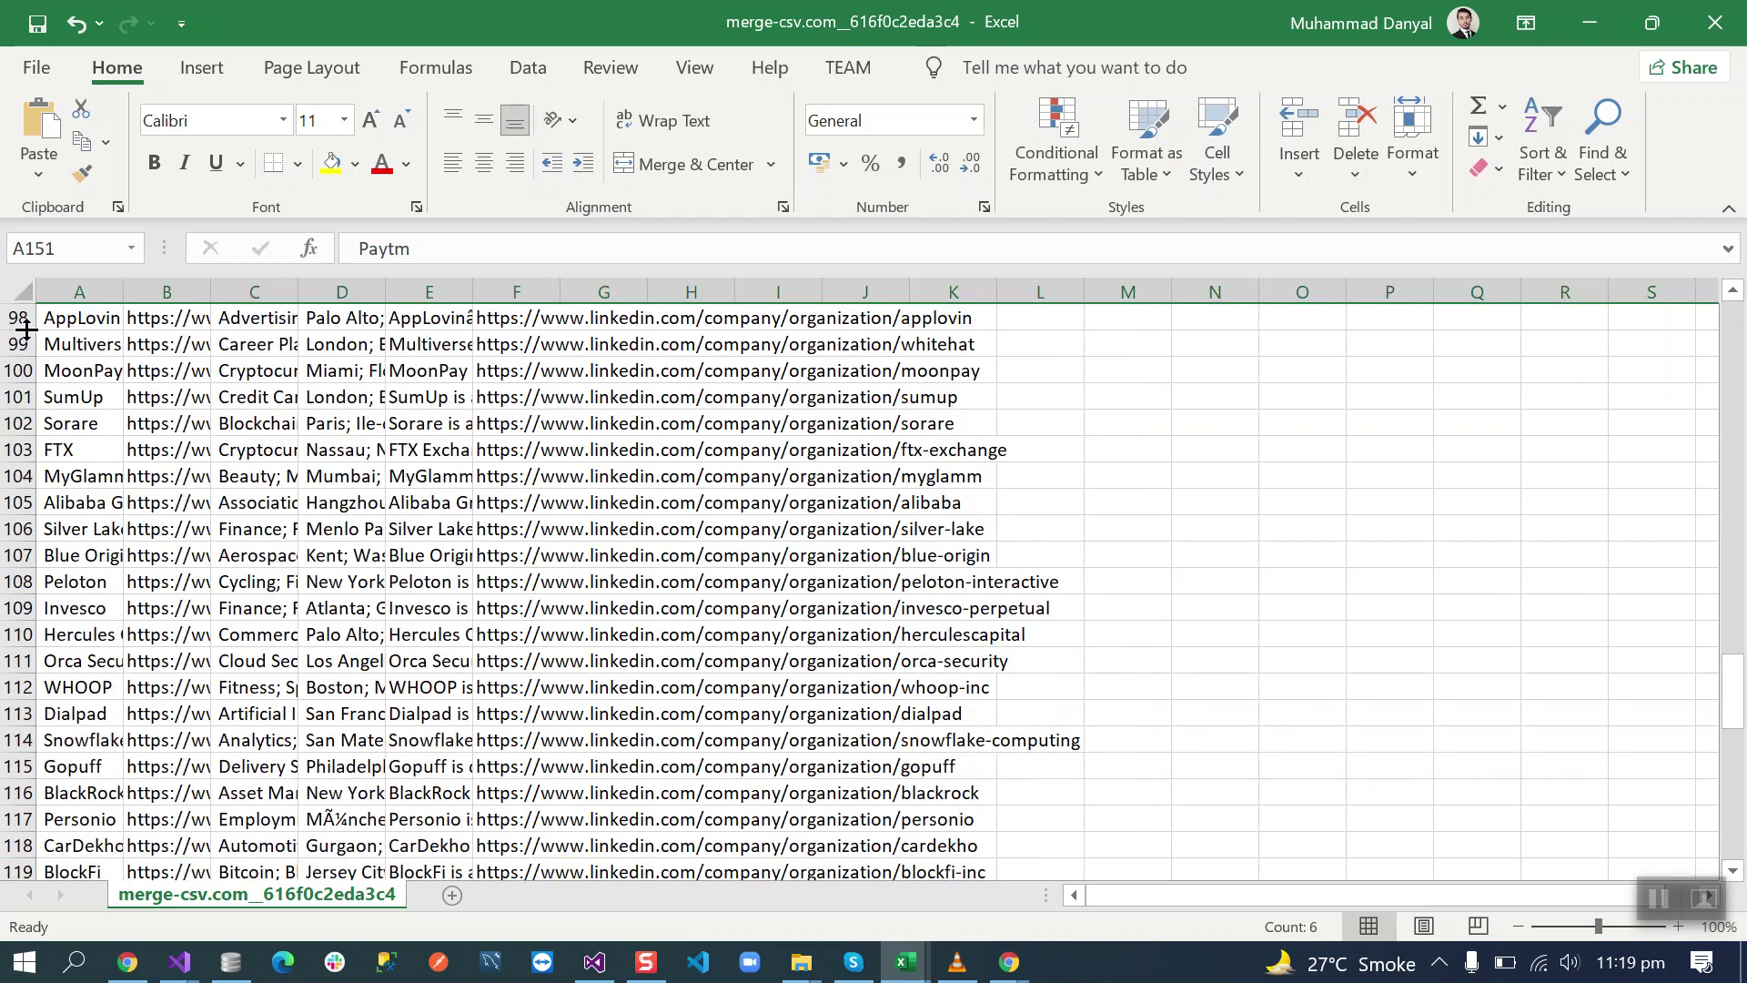
pyautogui.moveTo(1734, 696); pyautogui.dragTo(1733, 314)
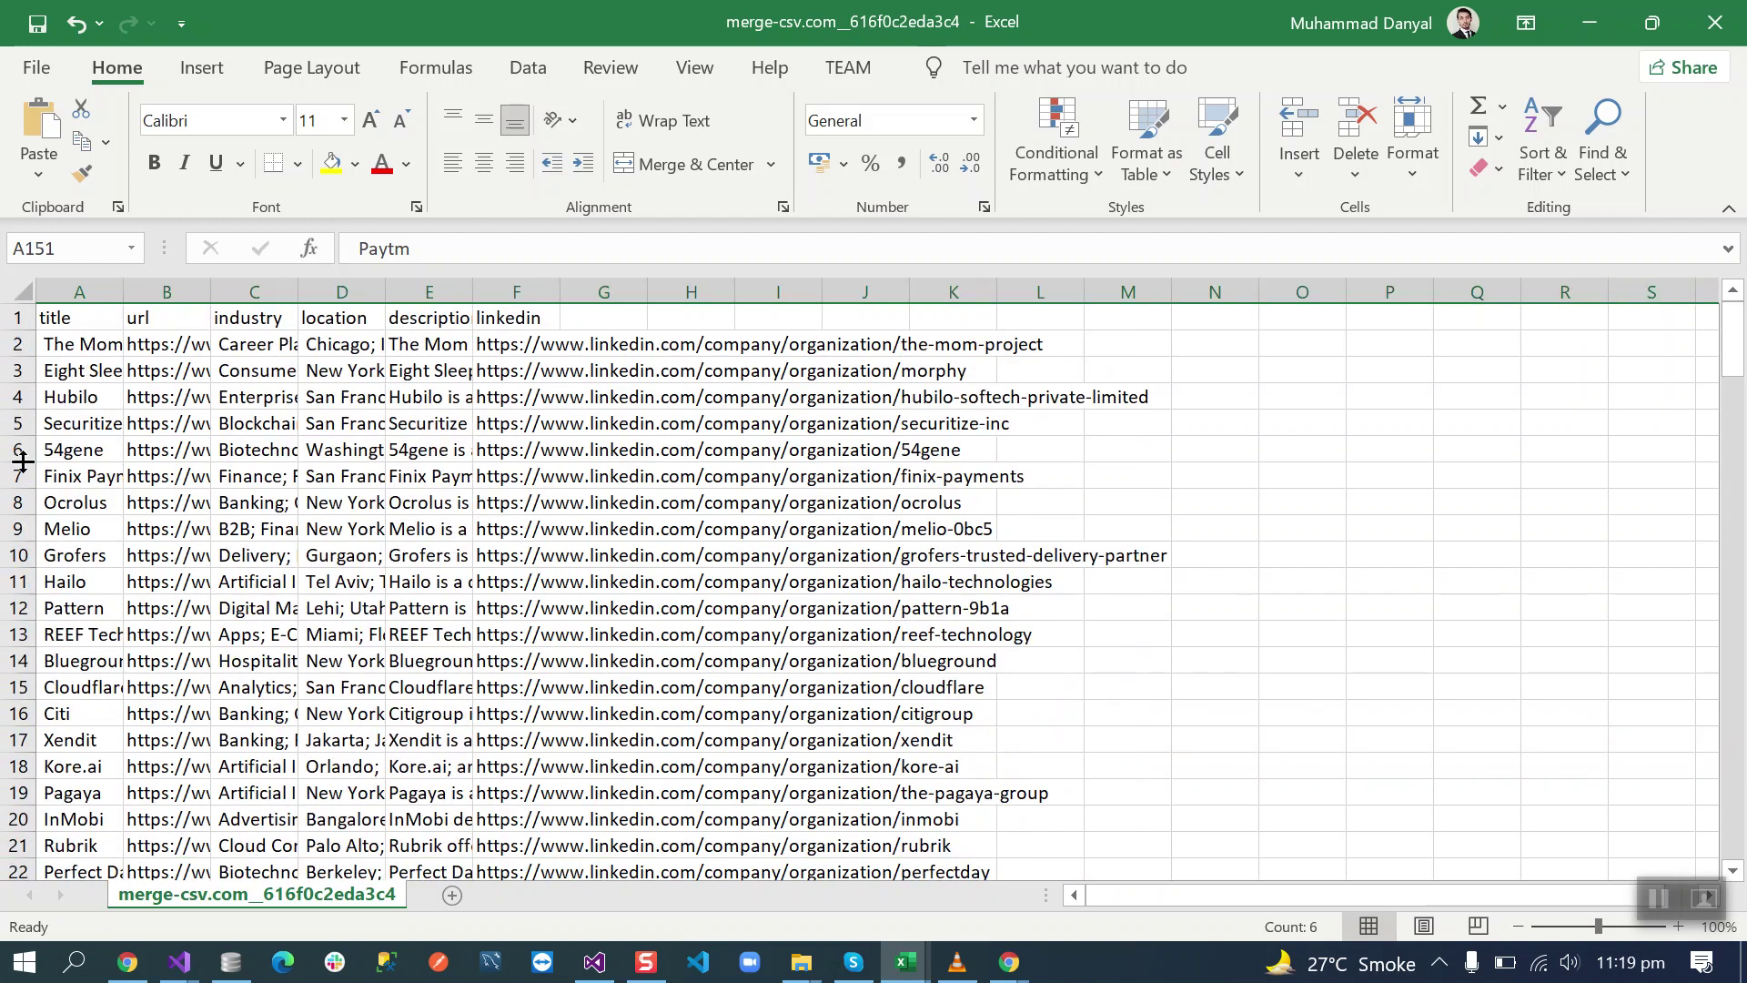
pyautogui.click(22, 285)
pyautogui.doubleClick(123, 291)
# - Inspect Ocrolus's url and linkedin cells, then minimize the merged workbook
pyautogui.click(233, 527)
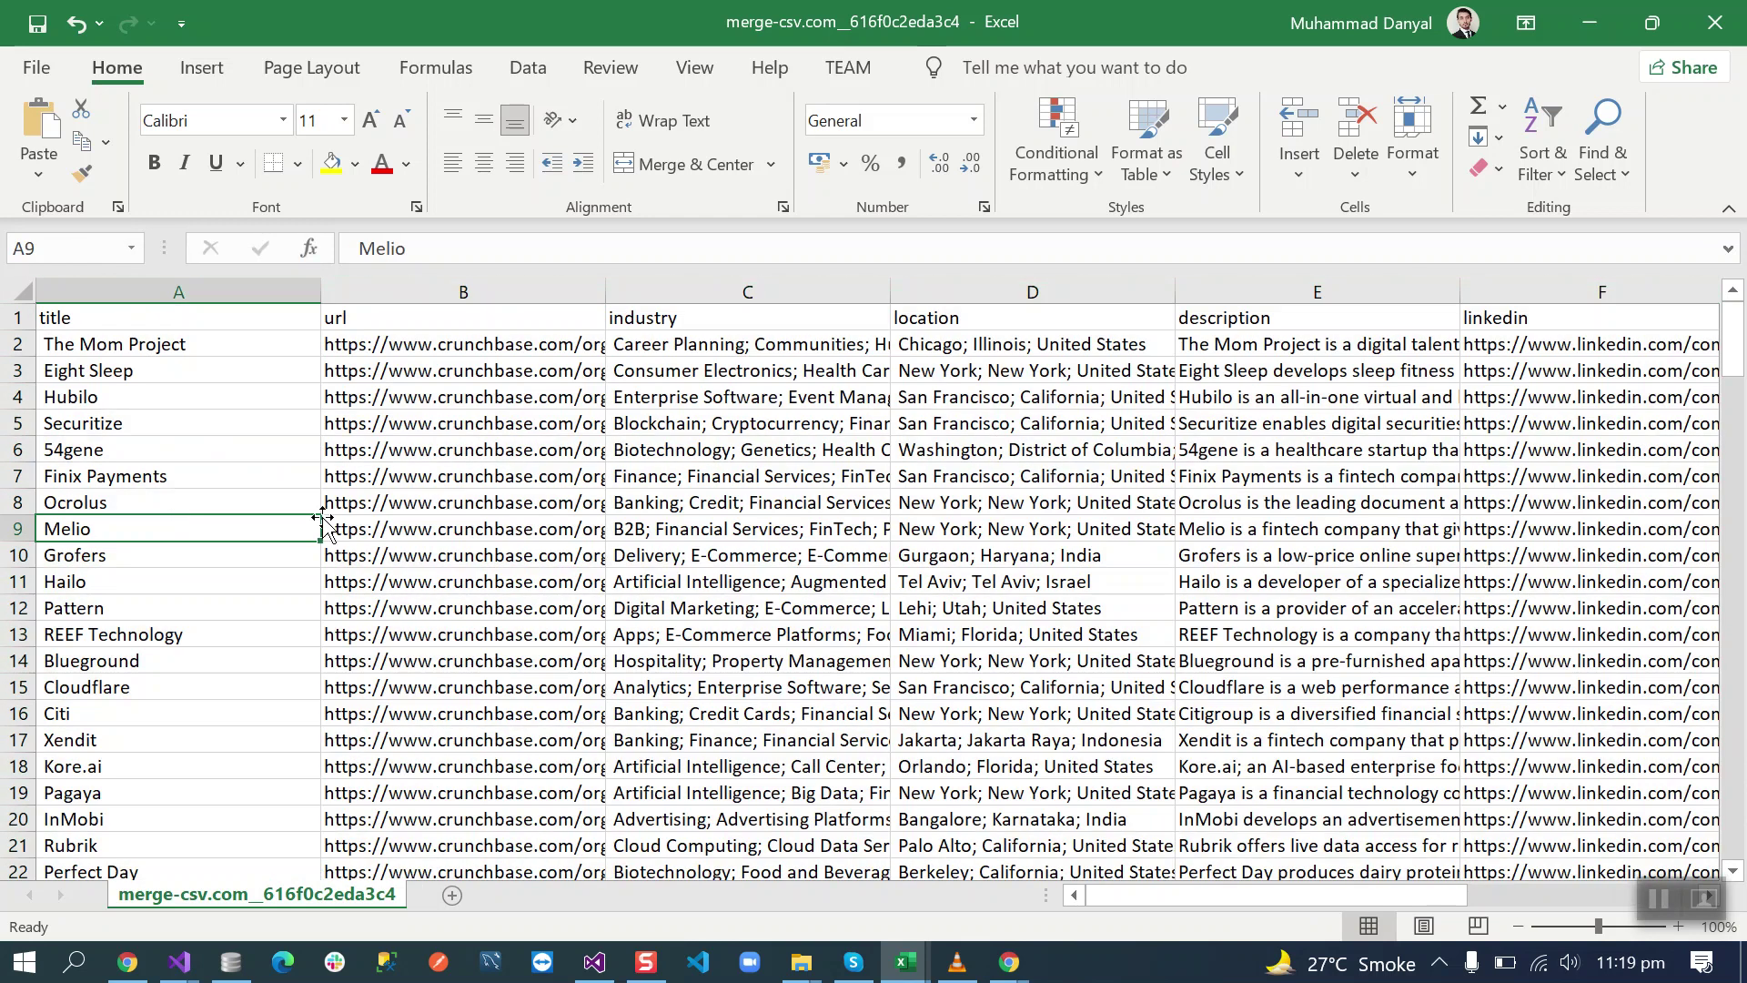
pyautogui.click(488, 499)
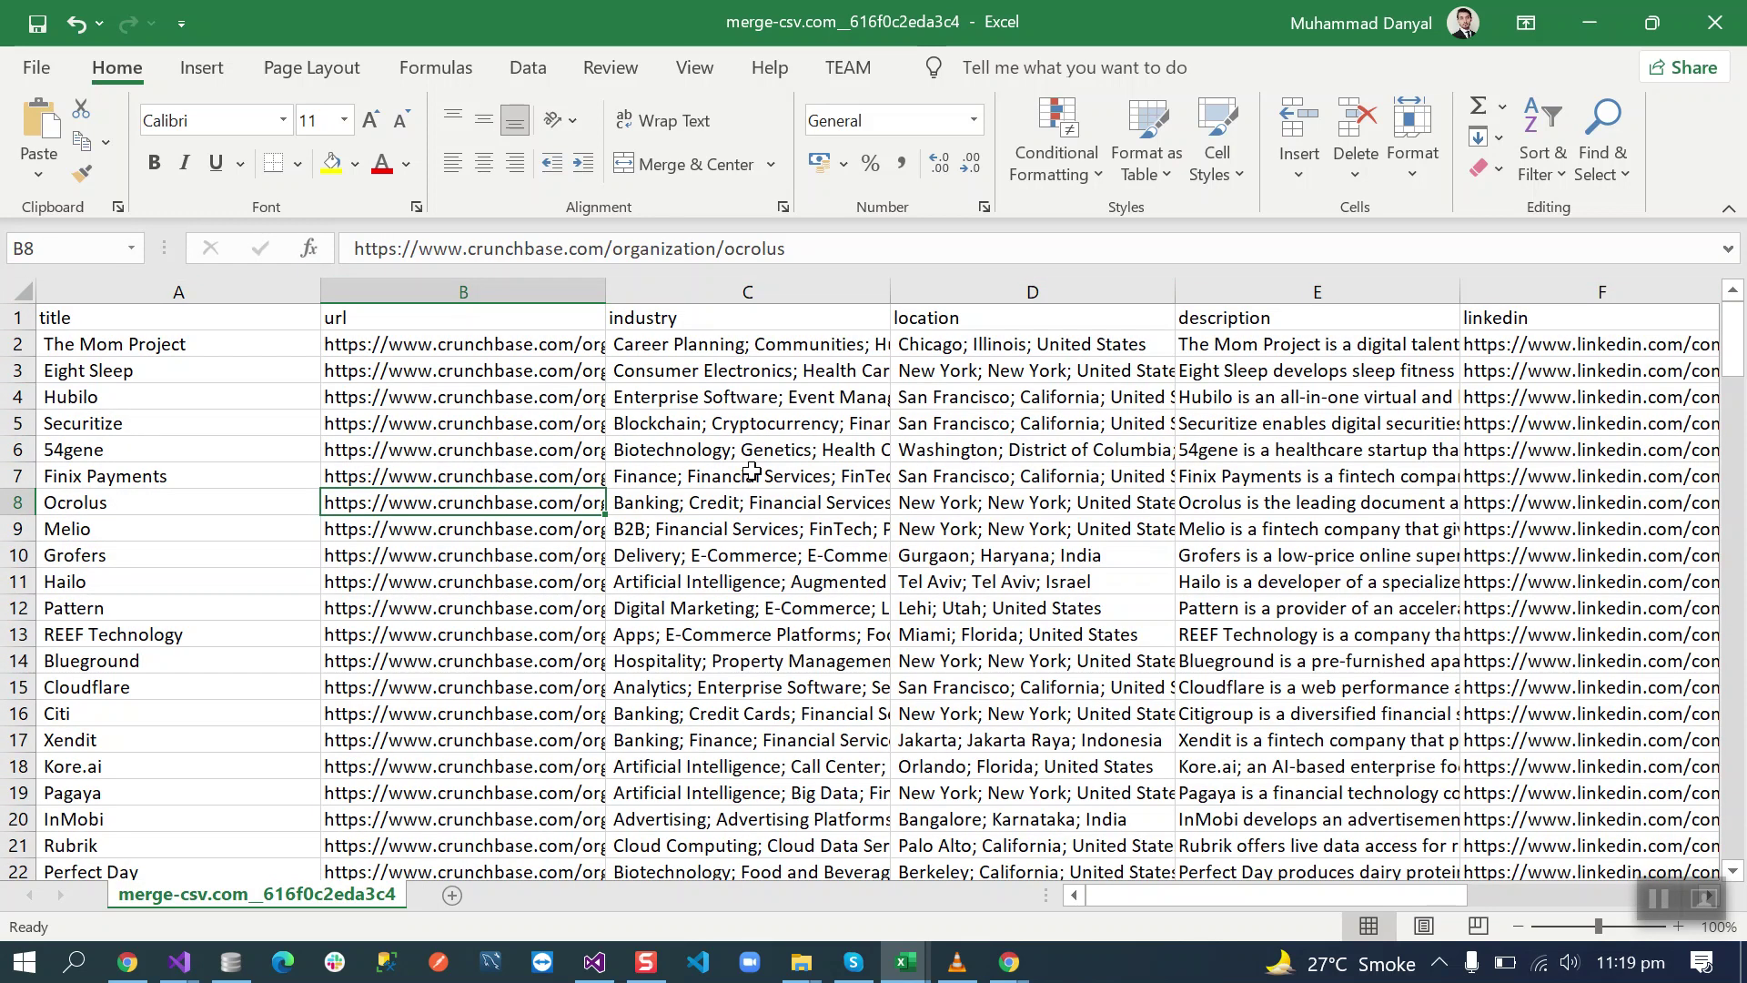
pyautogui.press('Right')
pyautogui.press('Right')
pyautogui.press('Right')
pyautogui.press('Right')
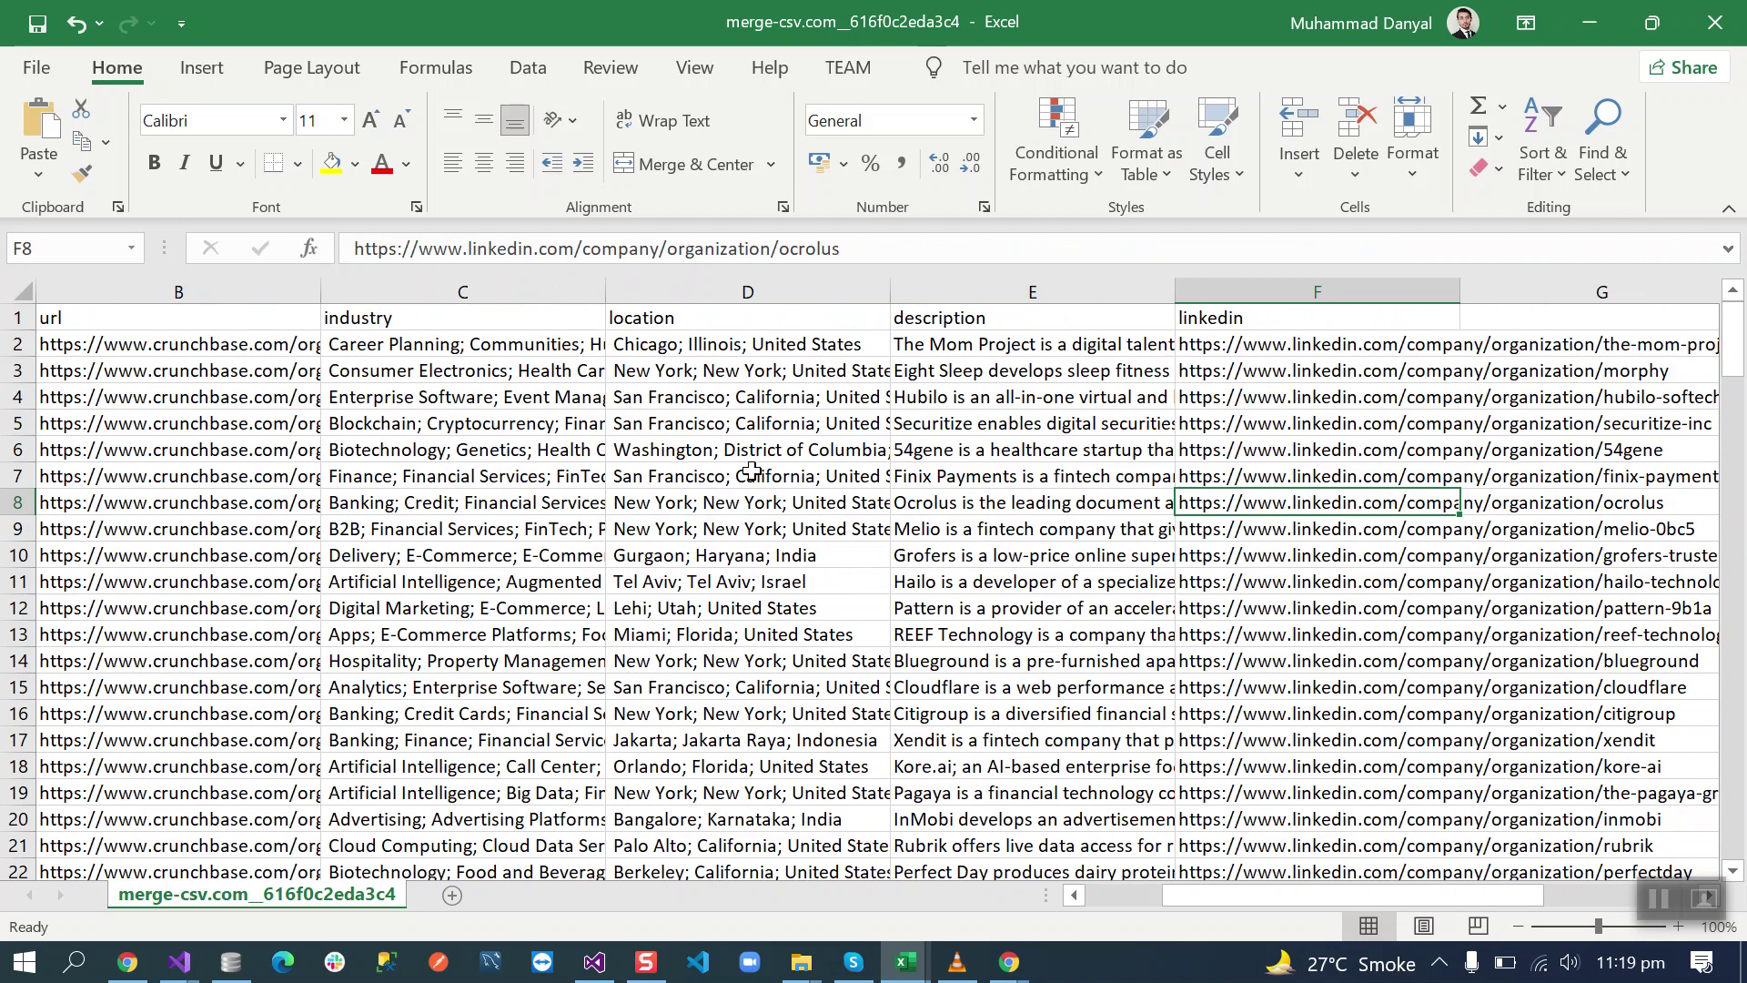
pyautogui.press('Left')
pyautogui.press('Left')
pyautogui.press('Left')
pyautogui.press('Left')
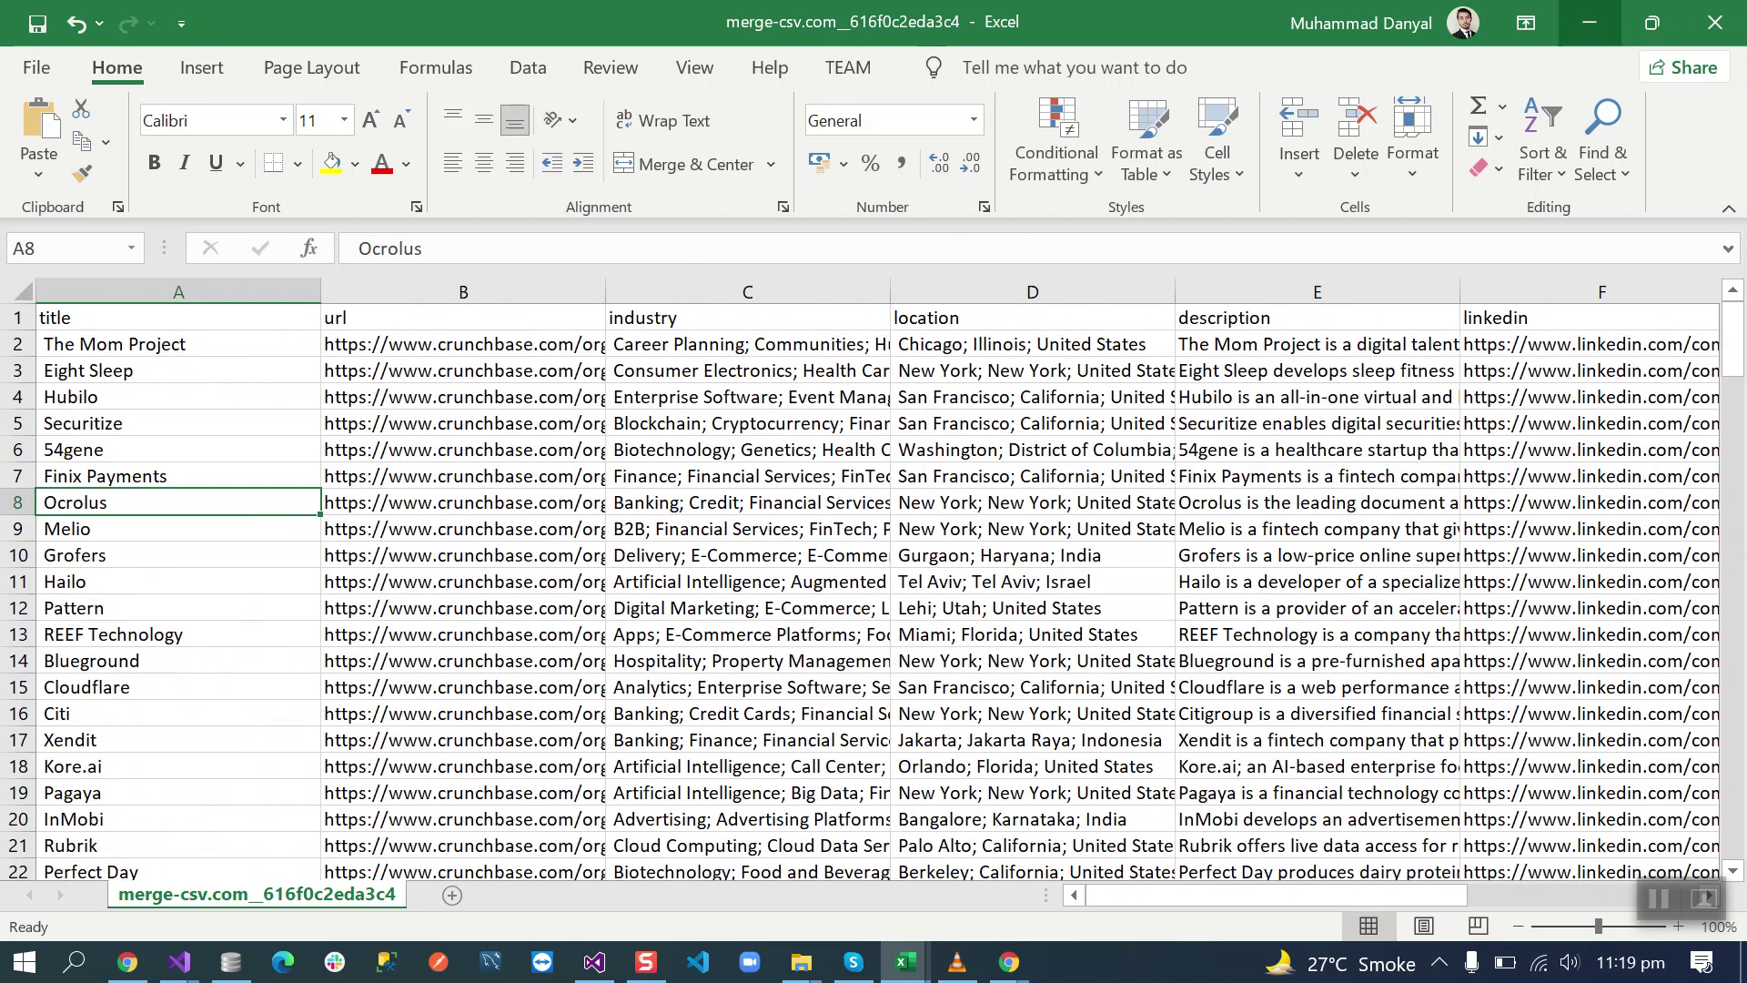
pyautogui.click(1589, 22)
# - Hide the other workbook, return to Crunchbase results 151–200, and close the exporter popup unused
pyautogui.click(1589, 23)
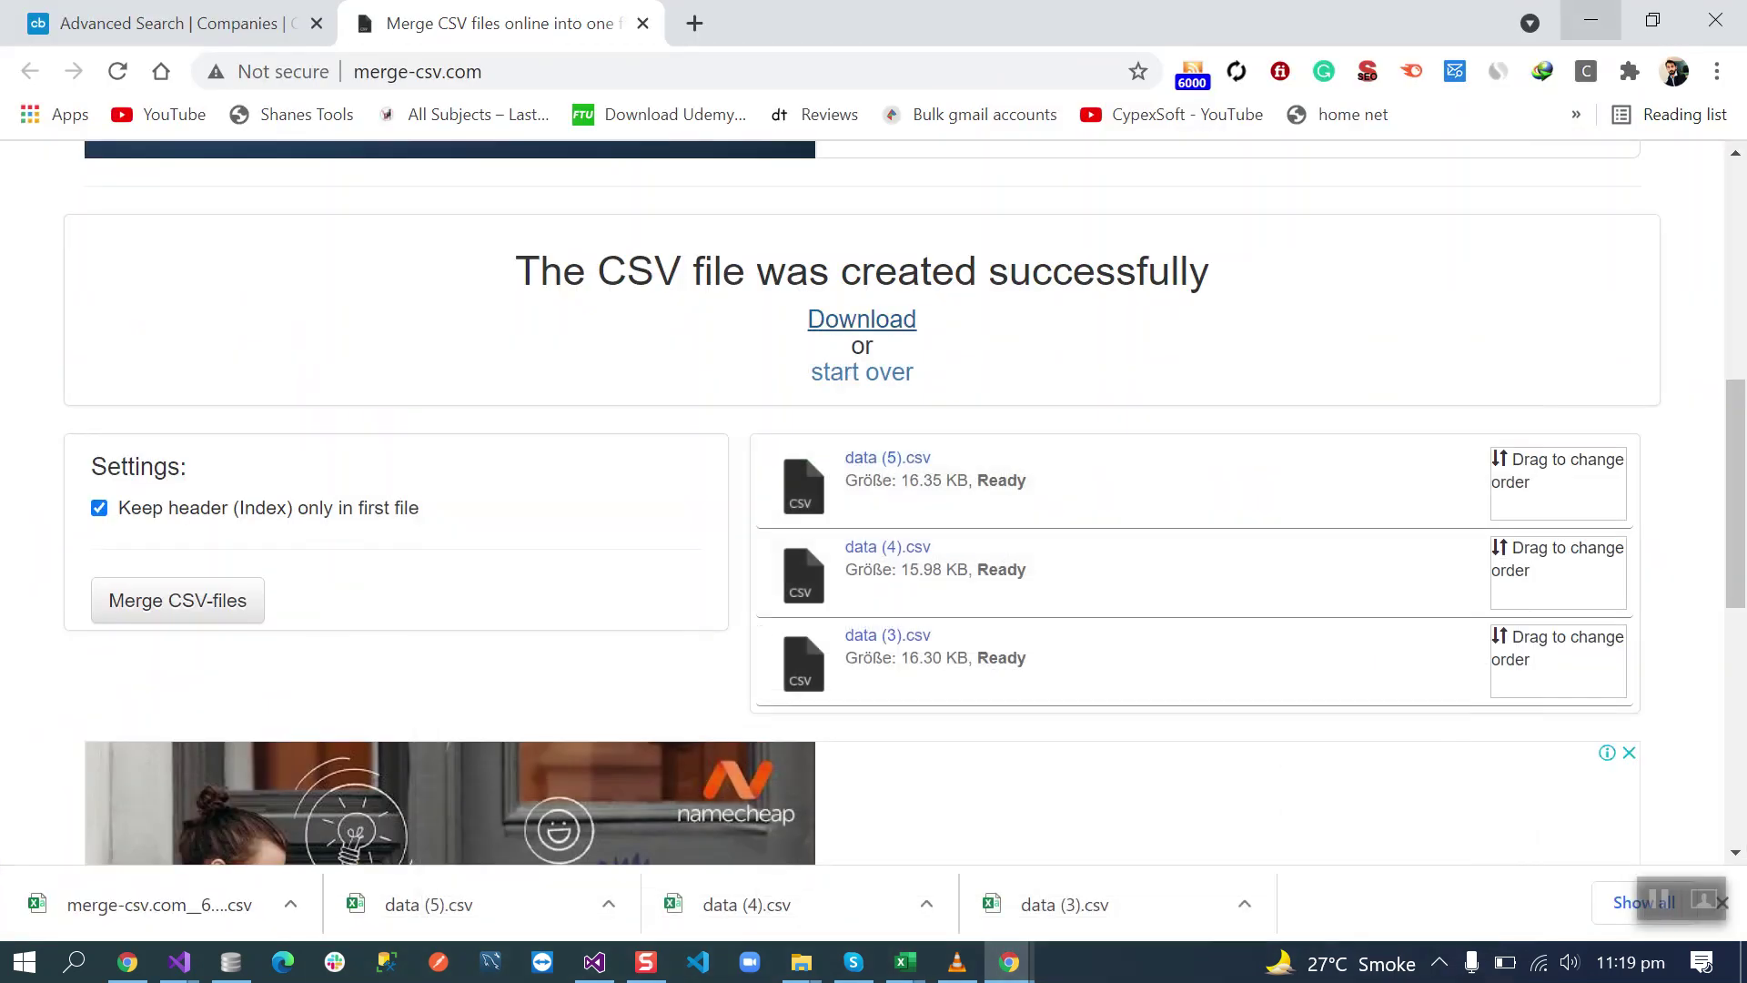
pyautogui.hotkey('ctrl', 'Tab')
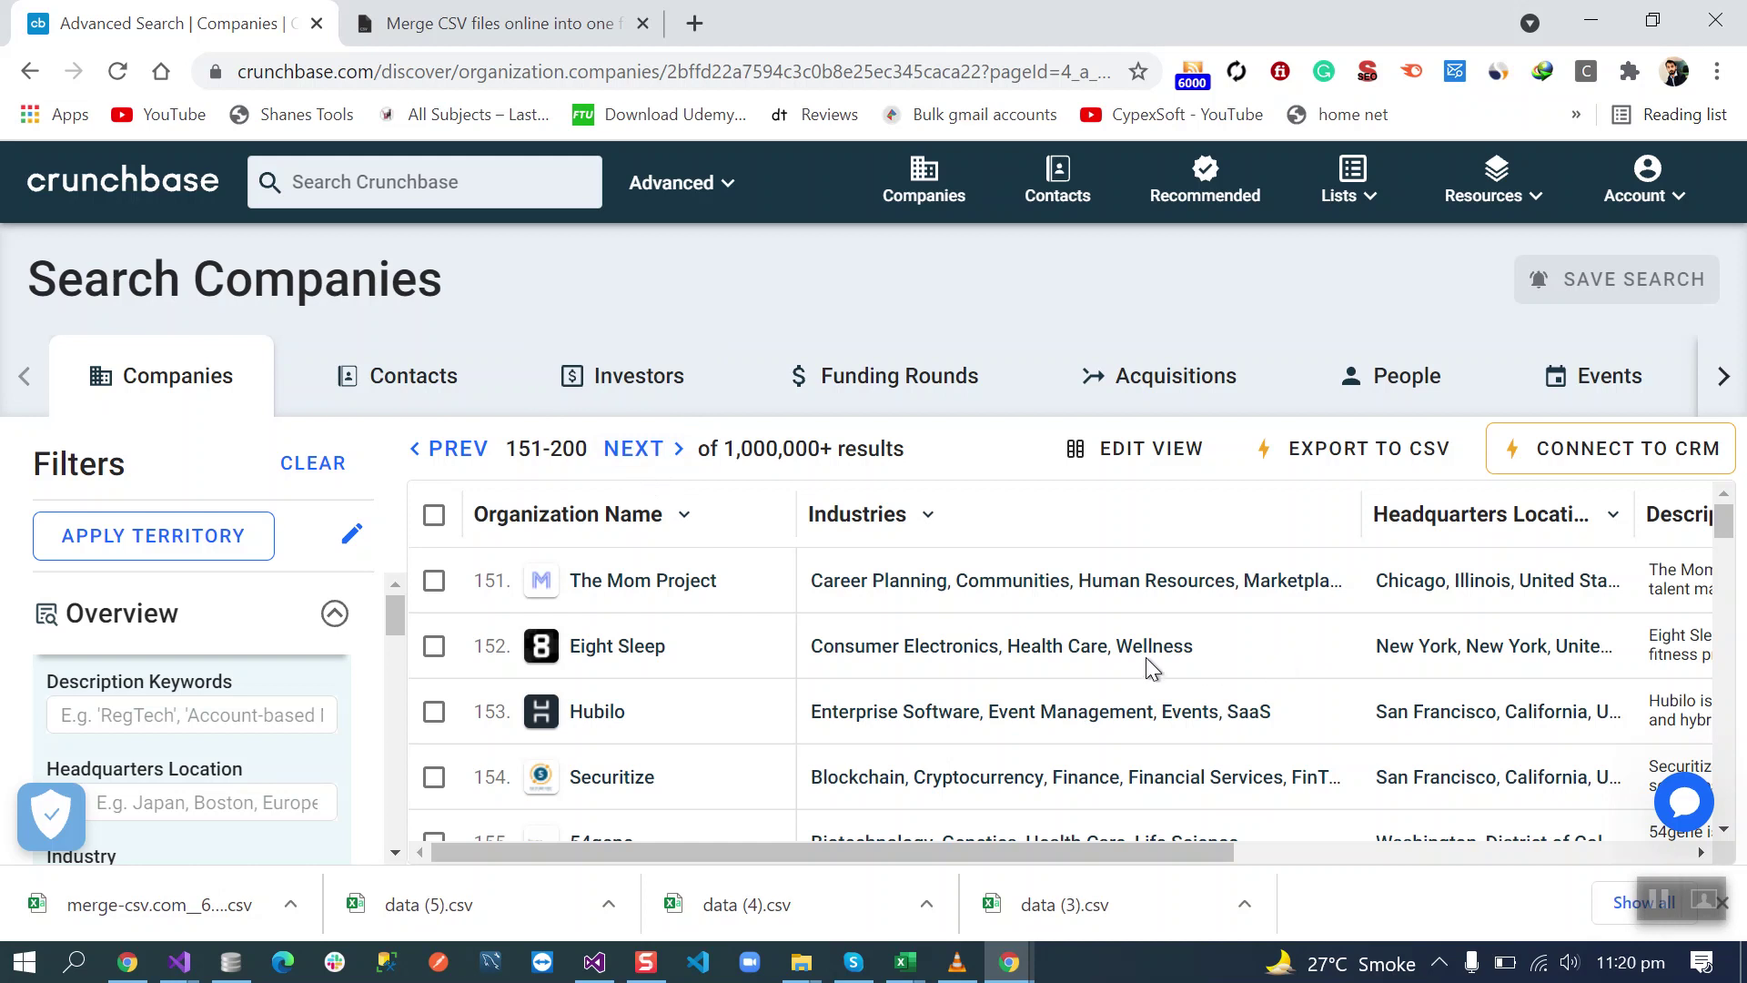
pyautogui.scroll(-5, 1120, 662)
pyautogui.scroll(5, 1064, 671)
pyautogui.moveTo(461, 290); pyautogui.dragTo(38, 282)
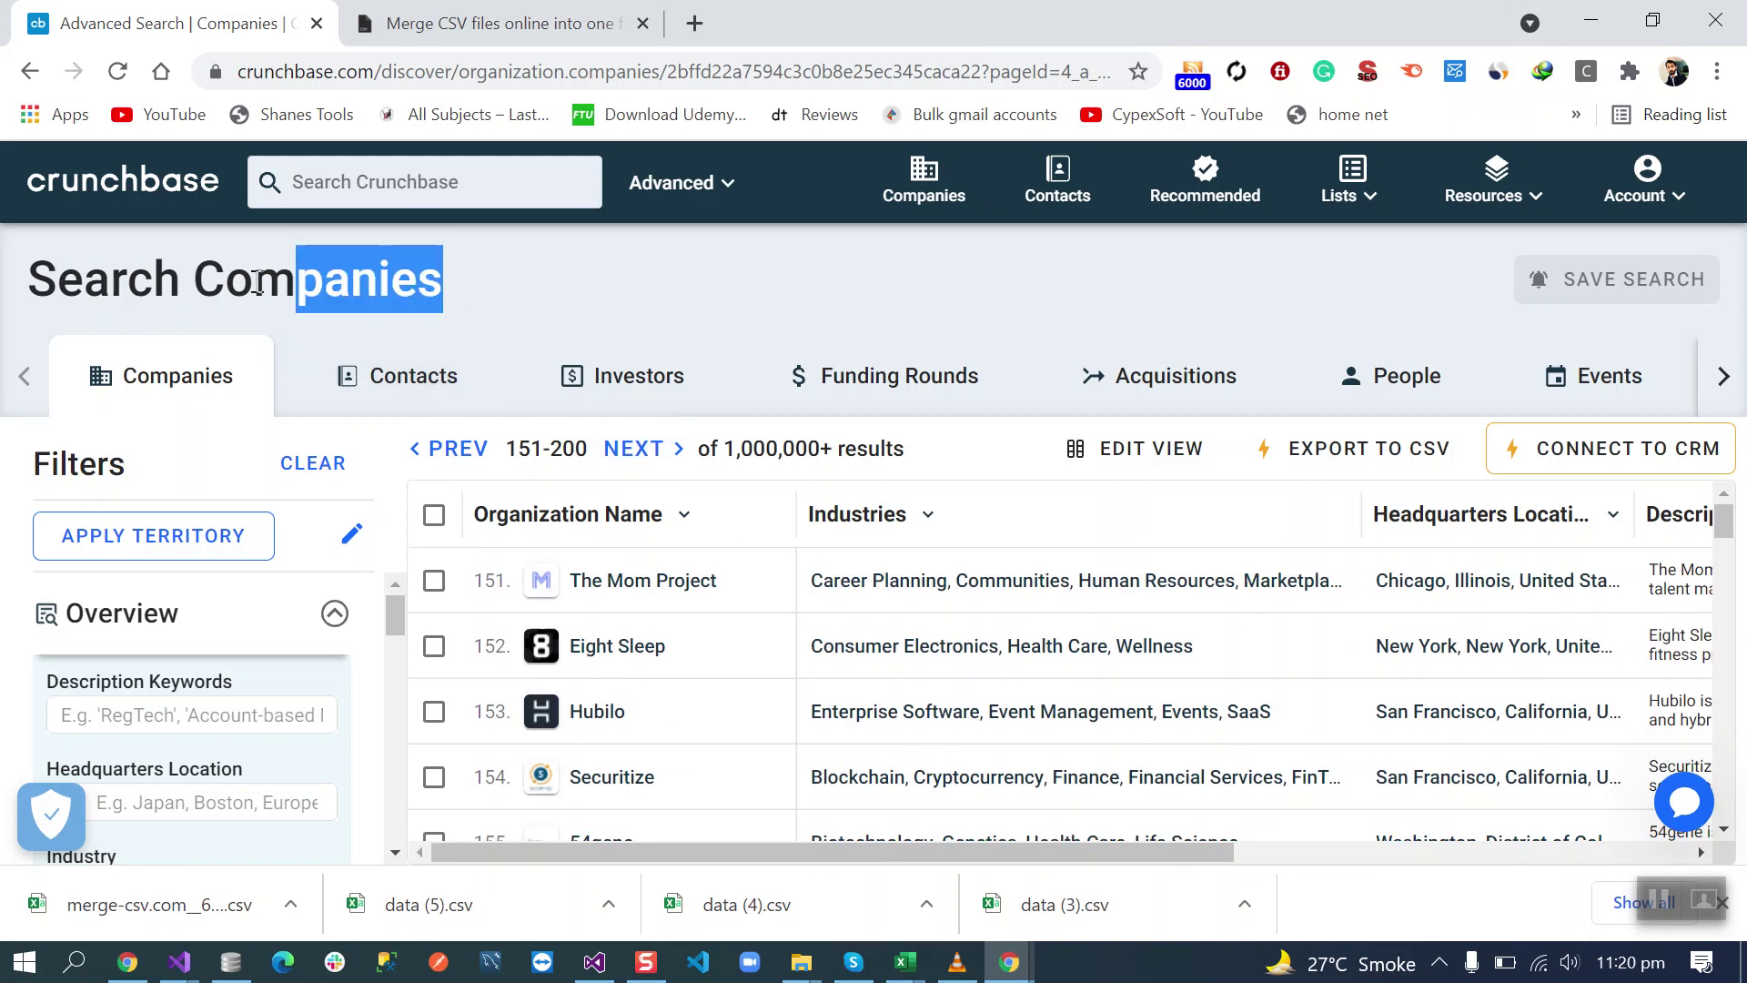
pyautogui.click(34, 282)
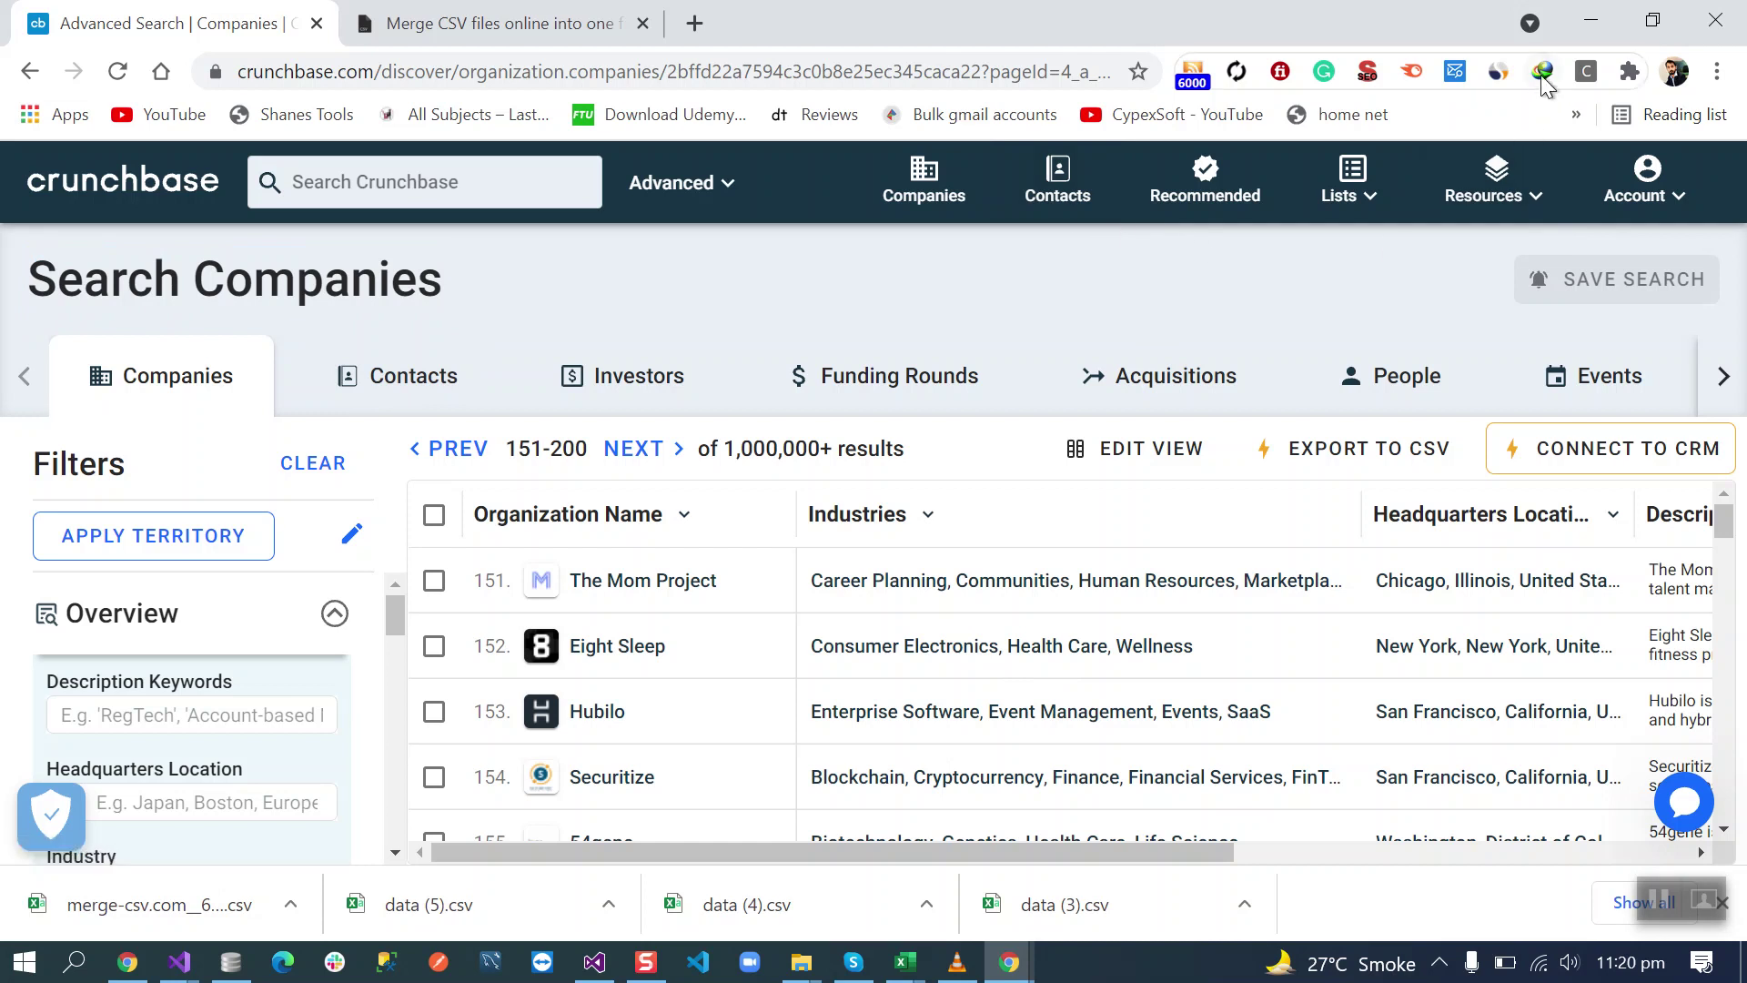
pyautogui.click(1587, 72)
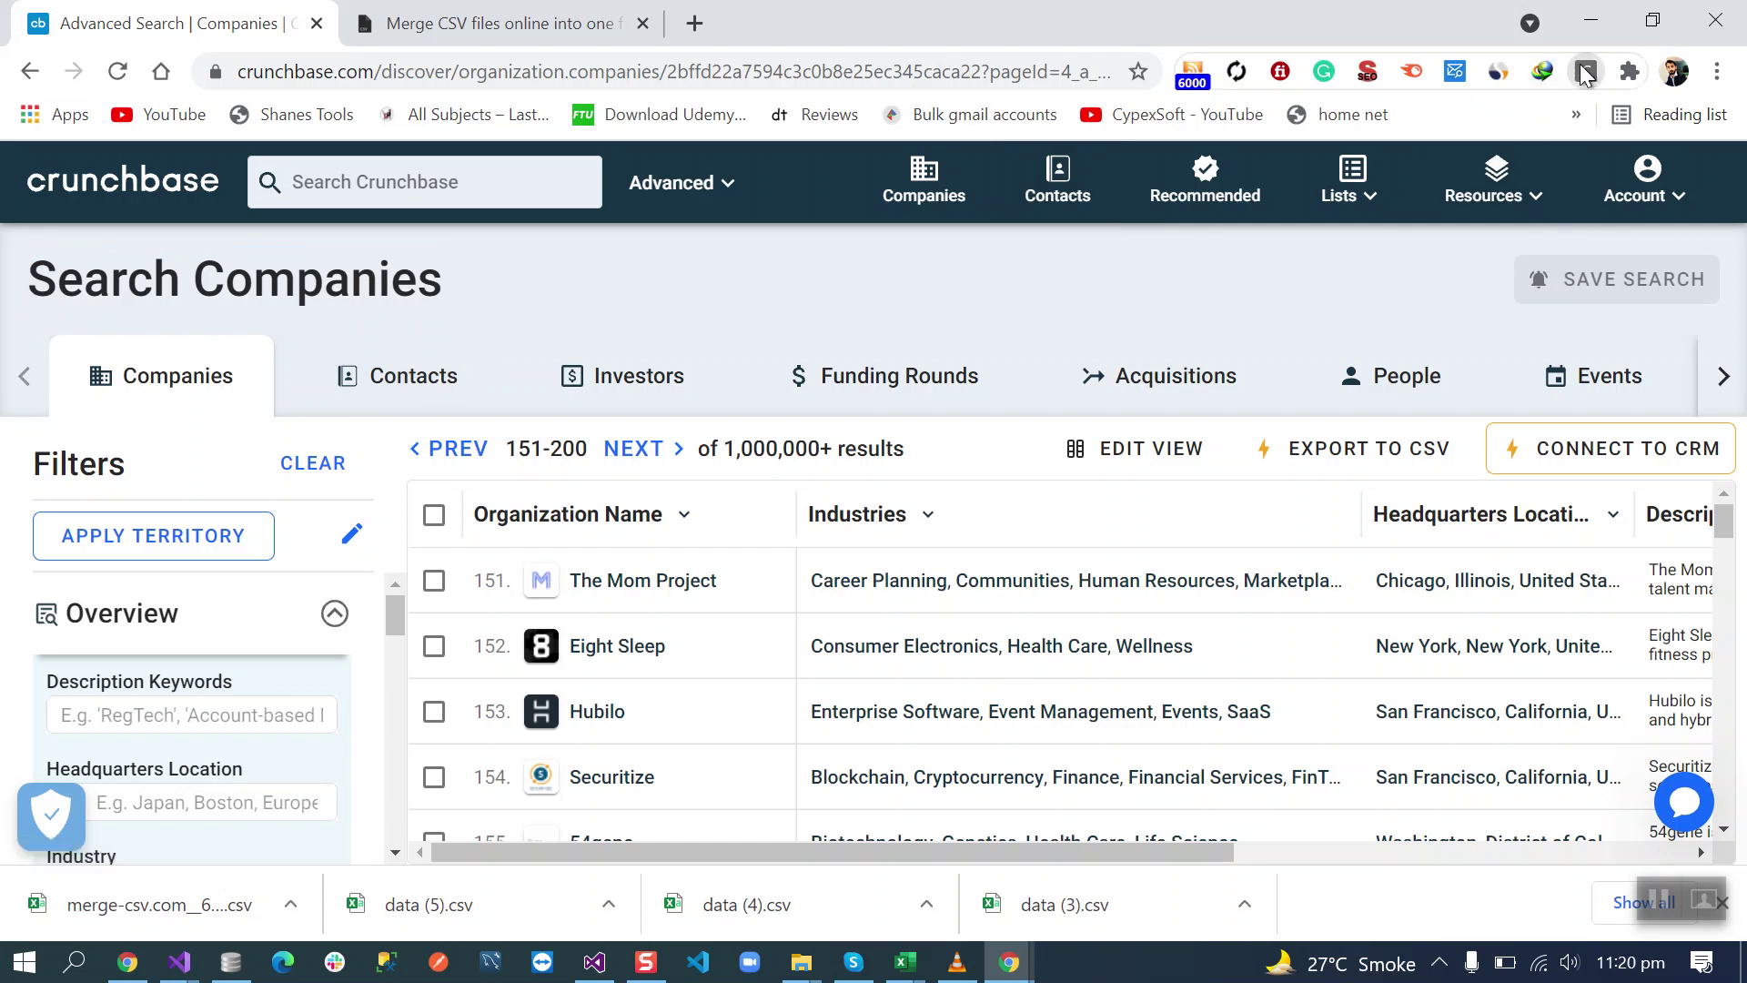
pyautogui.click(1231, 279)
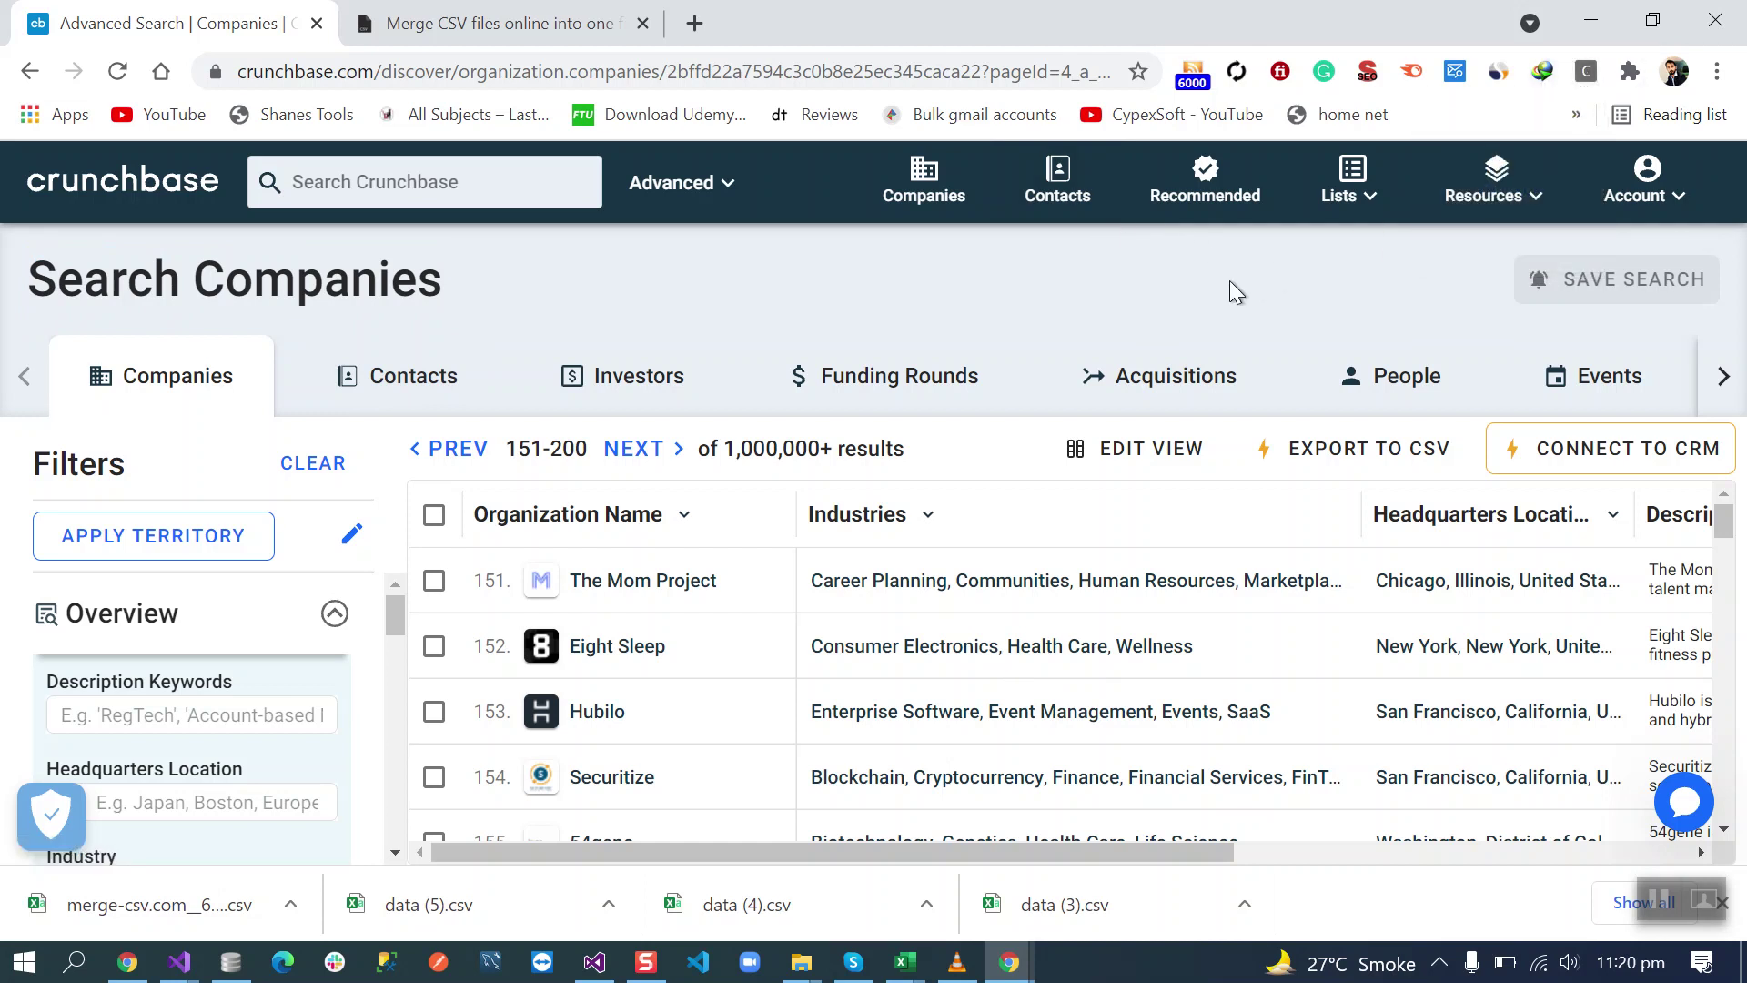